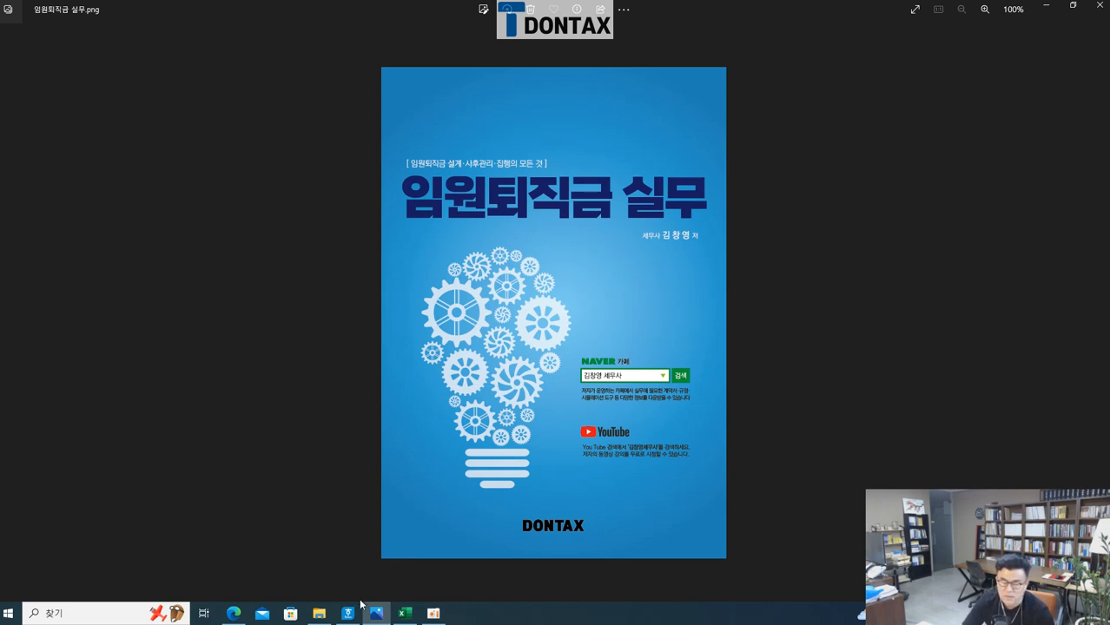
- Switch to the browser and open the post "2023 개정세법 반영 임원퇴직금 세액계산 시뮬레이션 도구(엑셀)" in the Naver cafe's 실무서식(엑셀) board
mouse_move(388, 608)
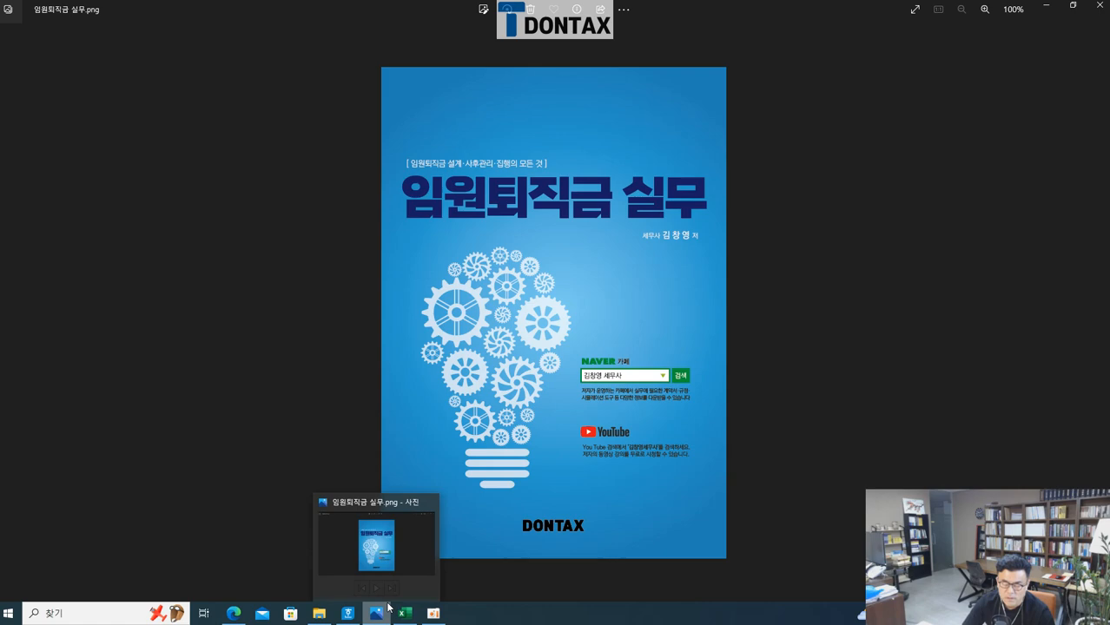
mouse_move(347, 621)
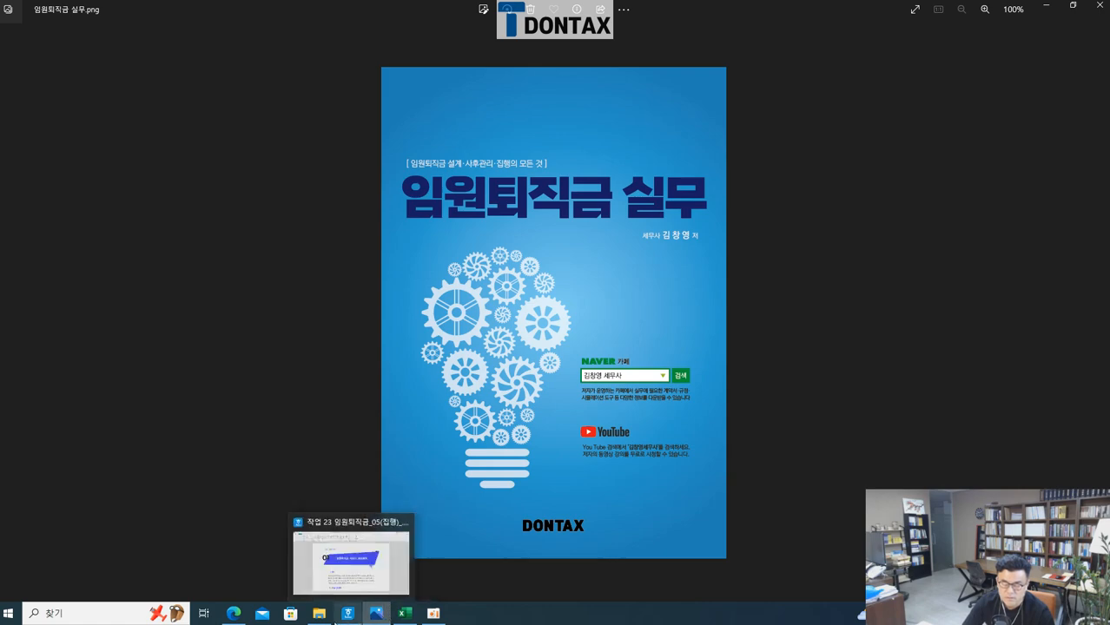
click(232, 614)
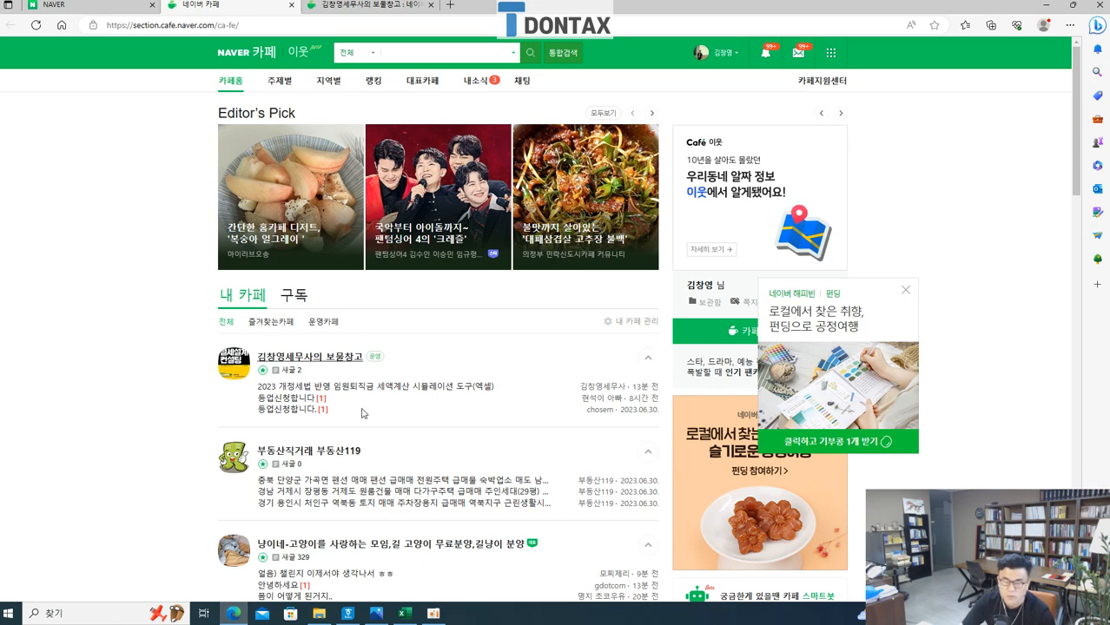
click(379, 7)
scroll(295, 435, down, 4)
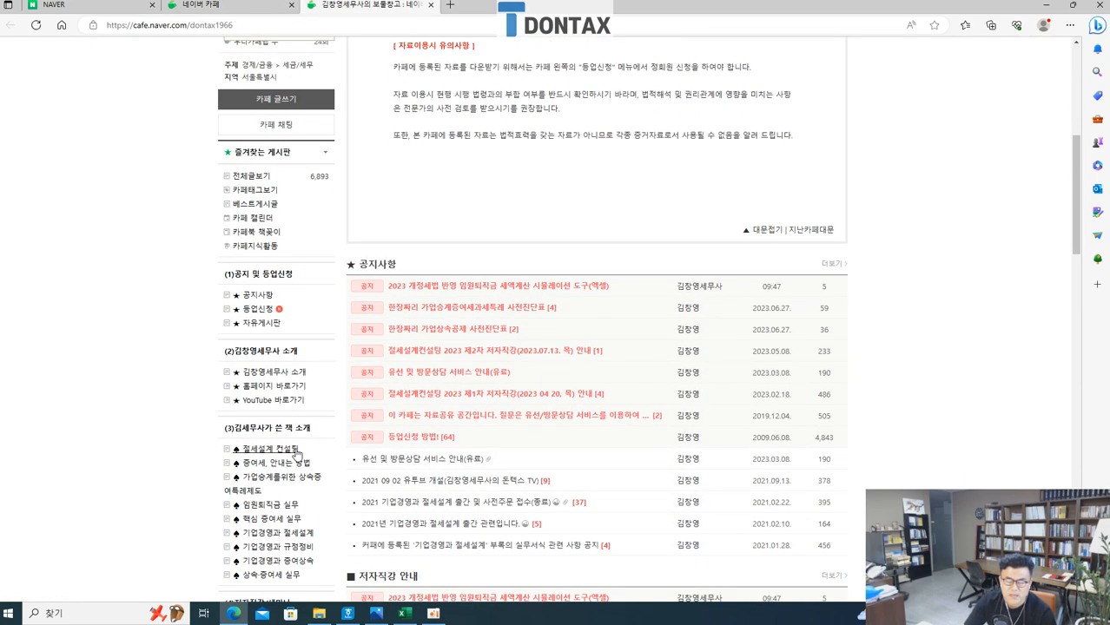
scroll(295, 453, down, 3)
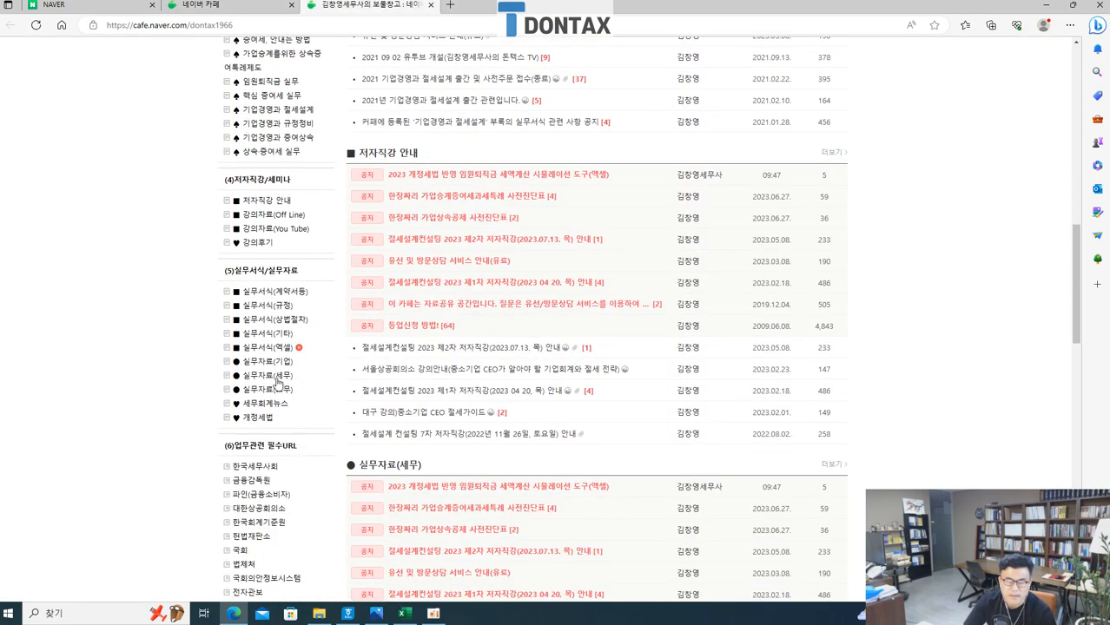
click(266, 348)
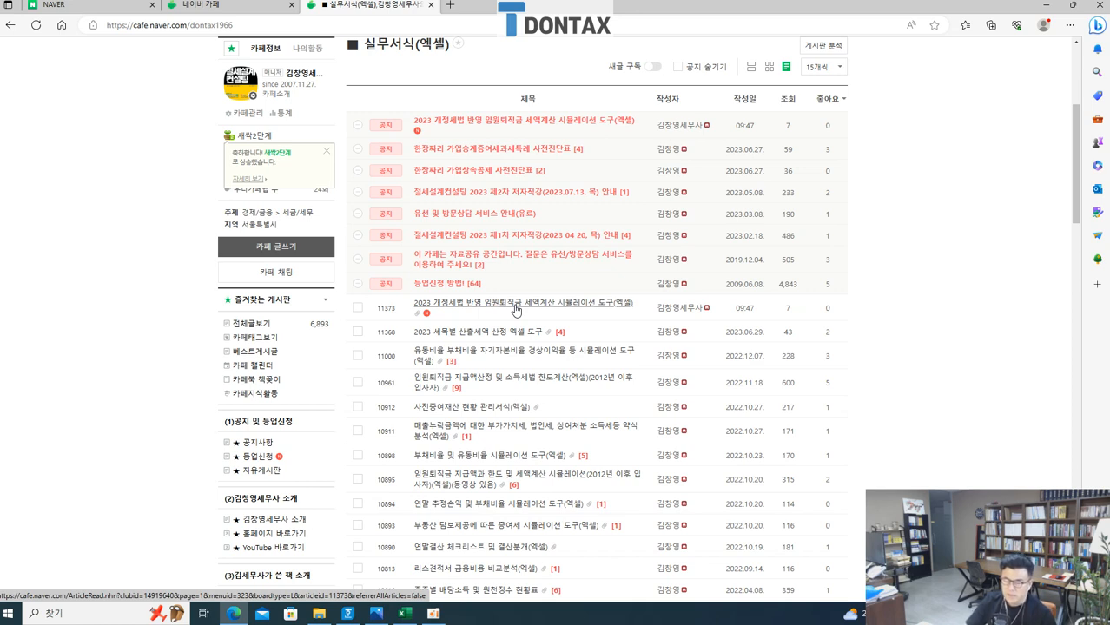
click(515, 309)
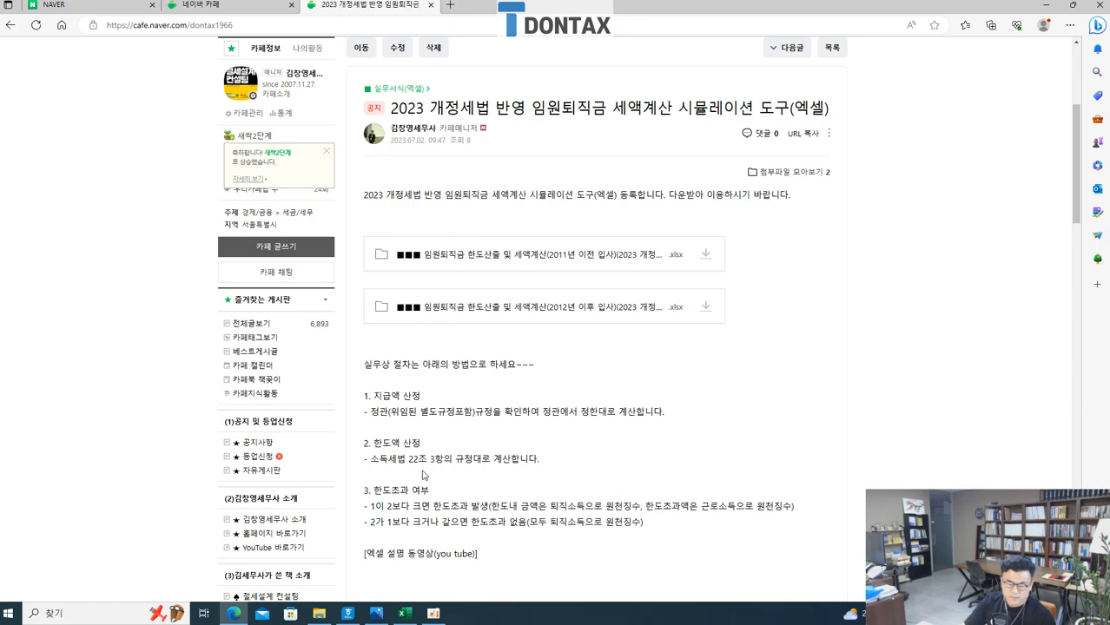
- Switch to the Hangul manuscript and read steps 1 and 2 of the chapter "임원퇴직금 지급시 실무절차"
click(351, 617)
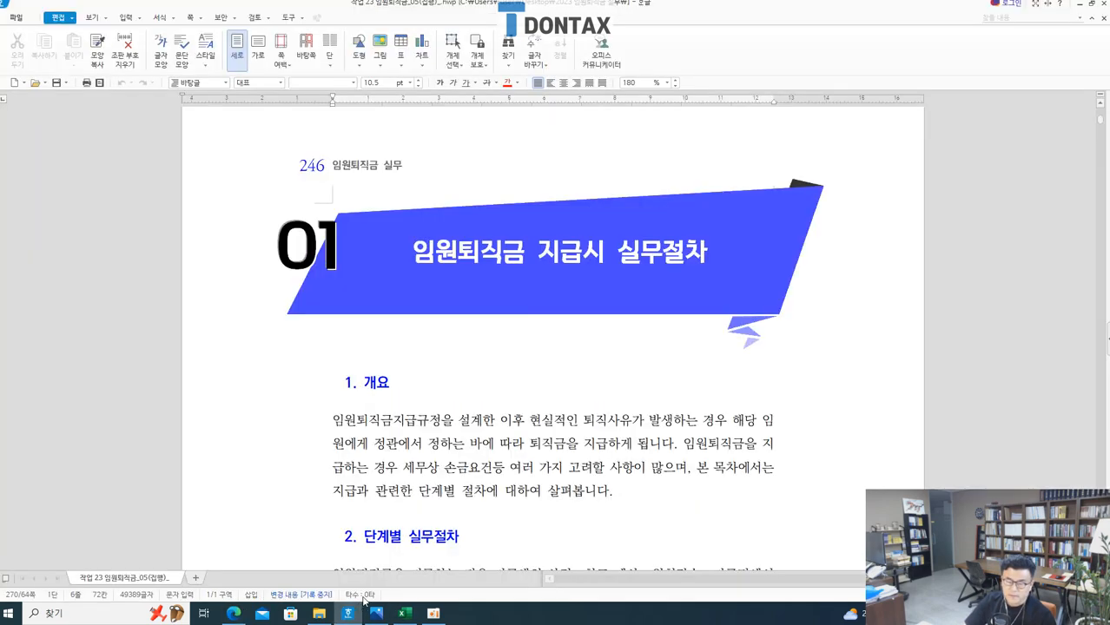
click(351, 617)
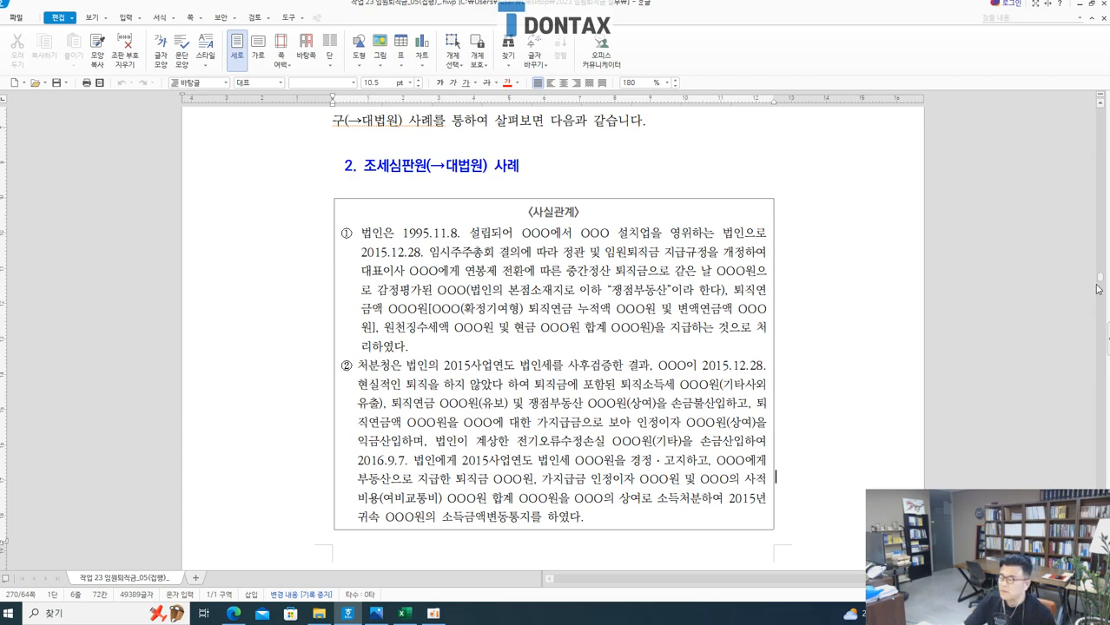
drag(1098, 289, 1099, 108)
scroll(540, 363, down, 10)
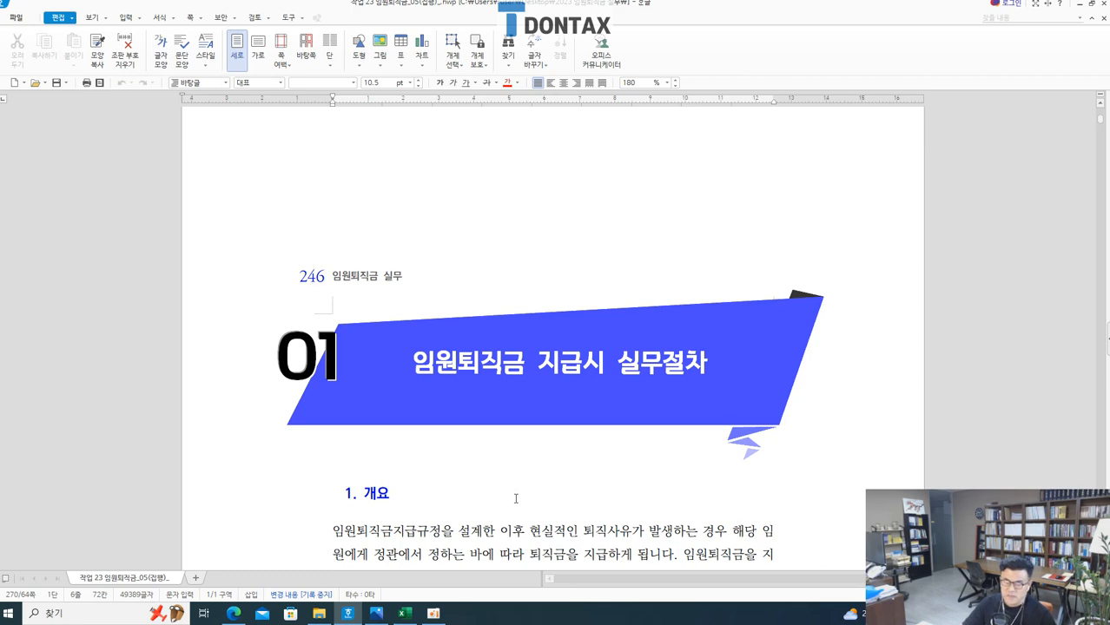
scroll(513, 501, down, 5)
scroll(516, 499, down, 3)
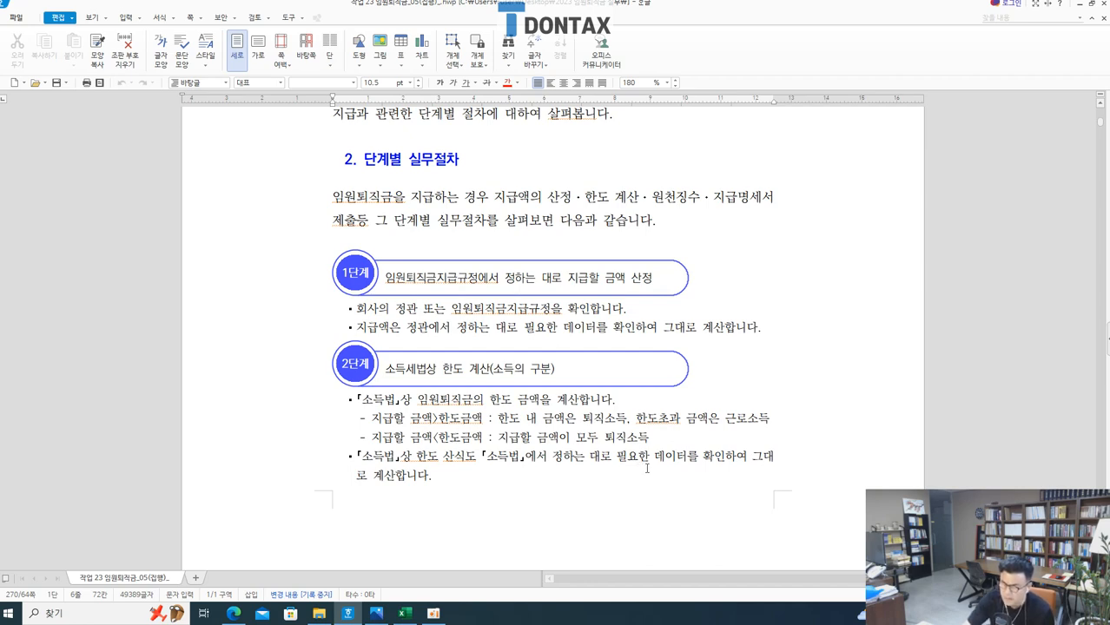
- Review the income-limit notes of step 2, then steps 3 and 4 on withholding and payment statements, including the reference notes below
scroll(646, 469, down, 10)
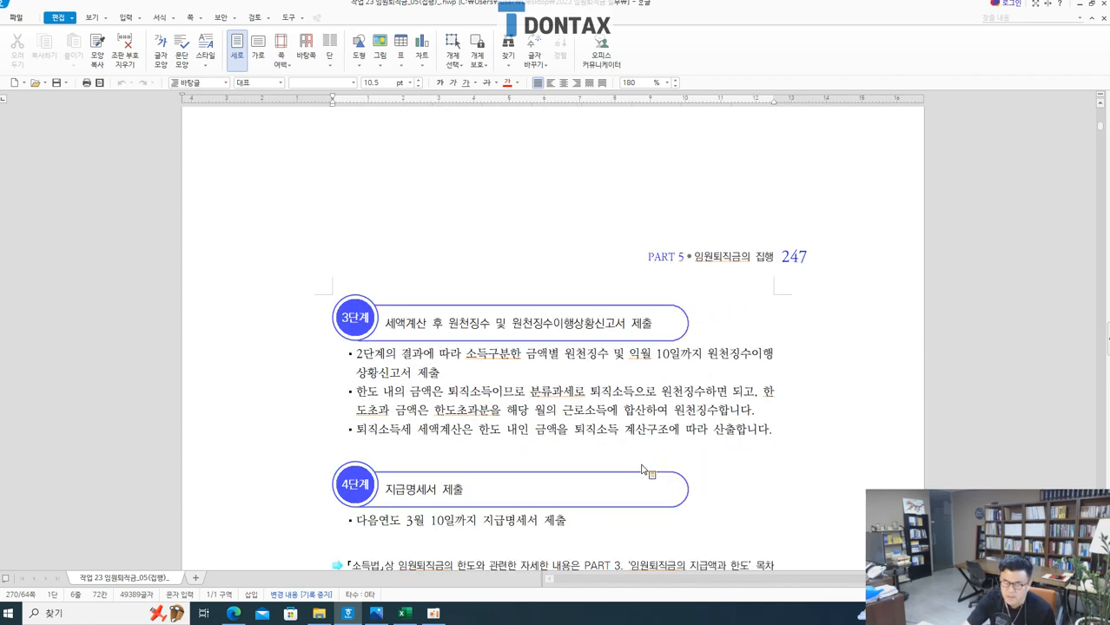
scroll(546, 400, up, 5)
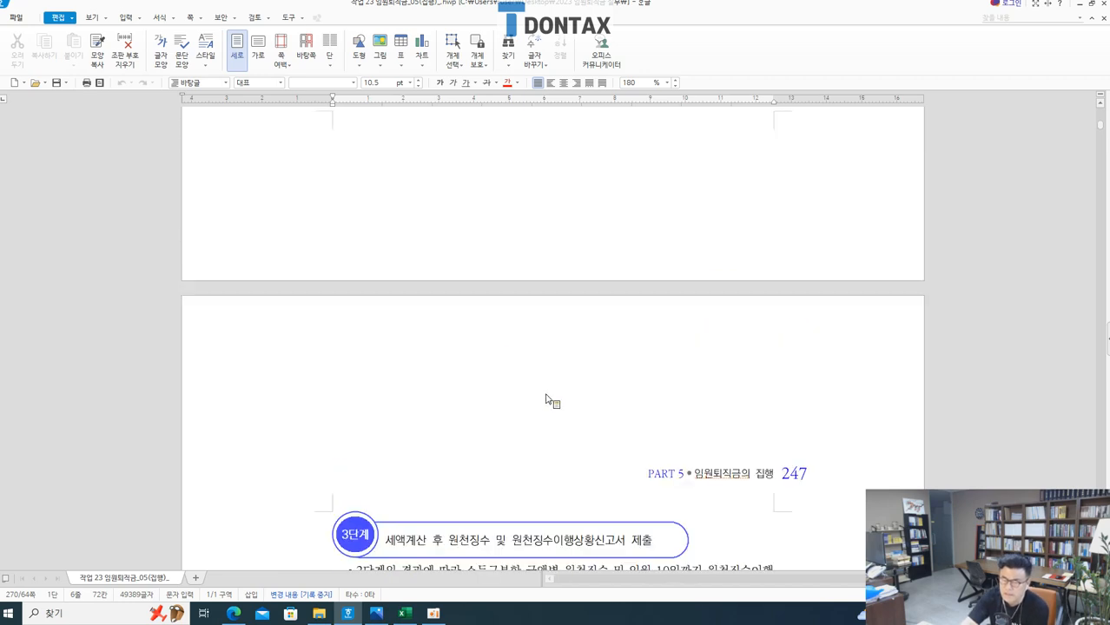
scroll(549, 282, up, 4)
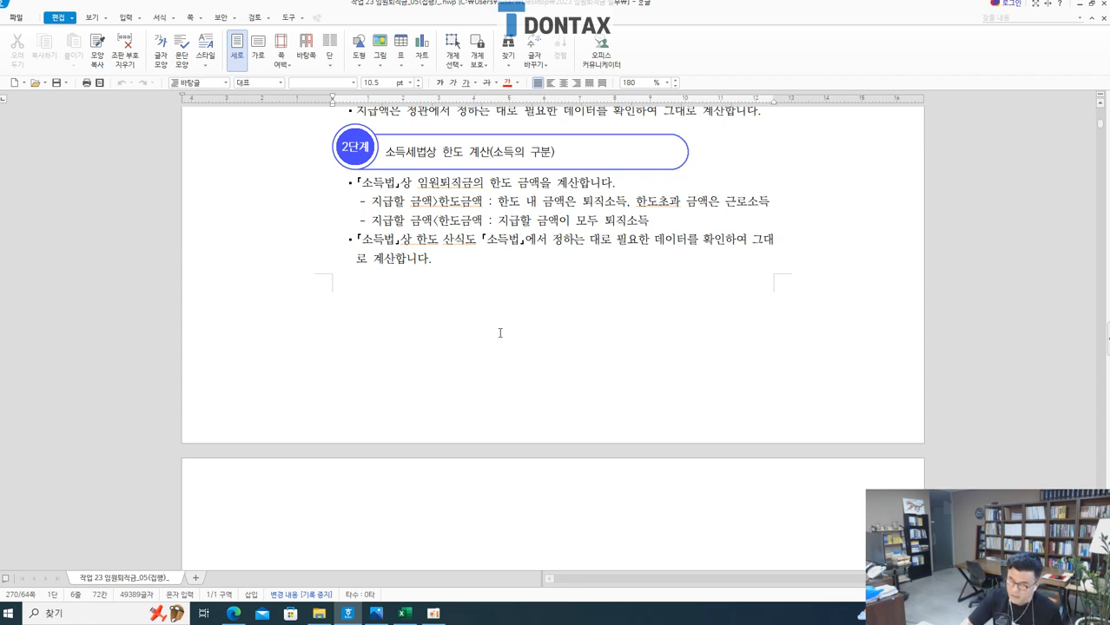
scroll(720, 476, down, 1)
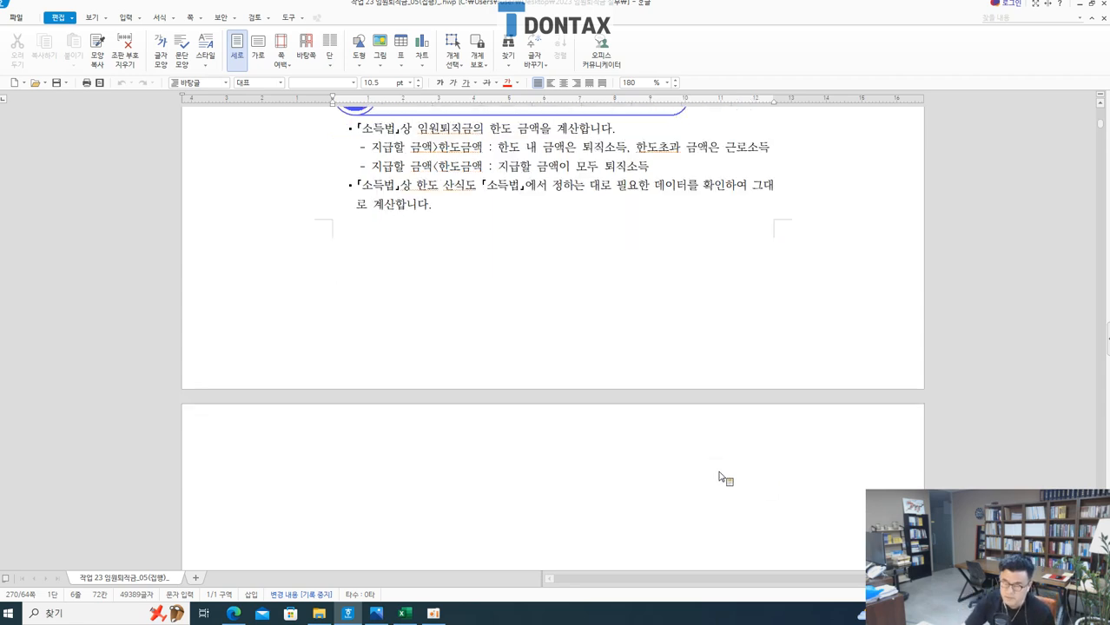
scroll(720, 476, down, 5)
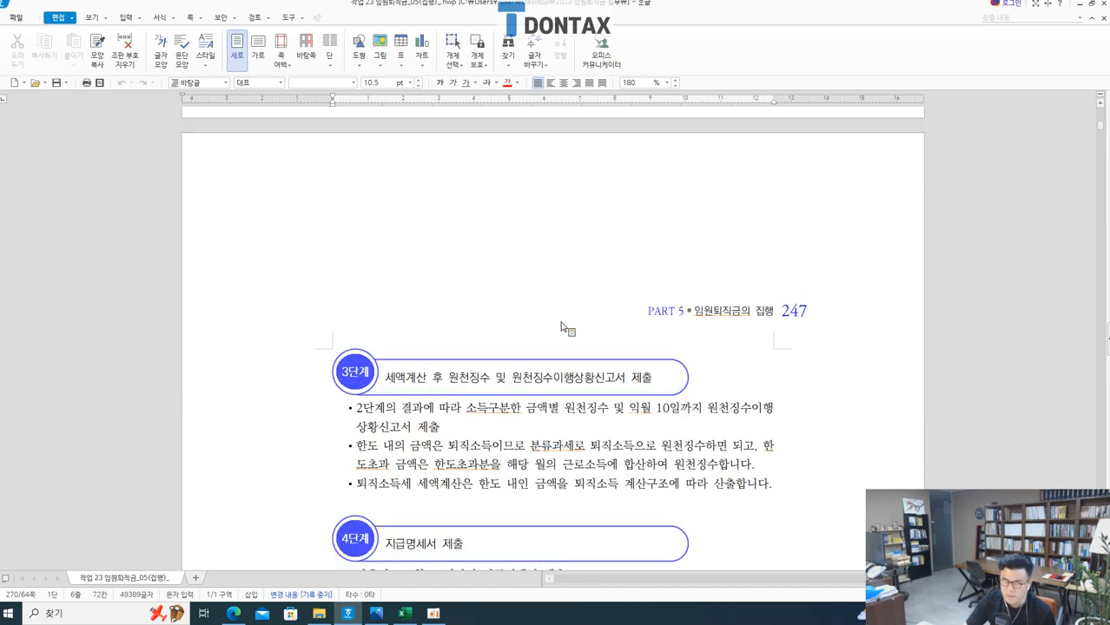
scroll(645, 461, down, 2)
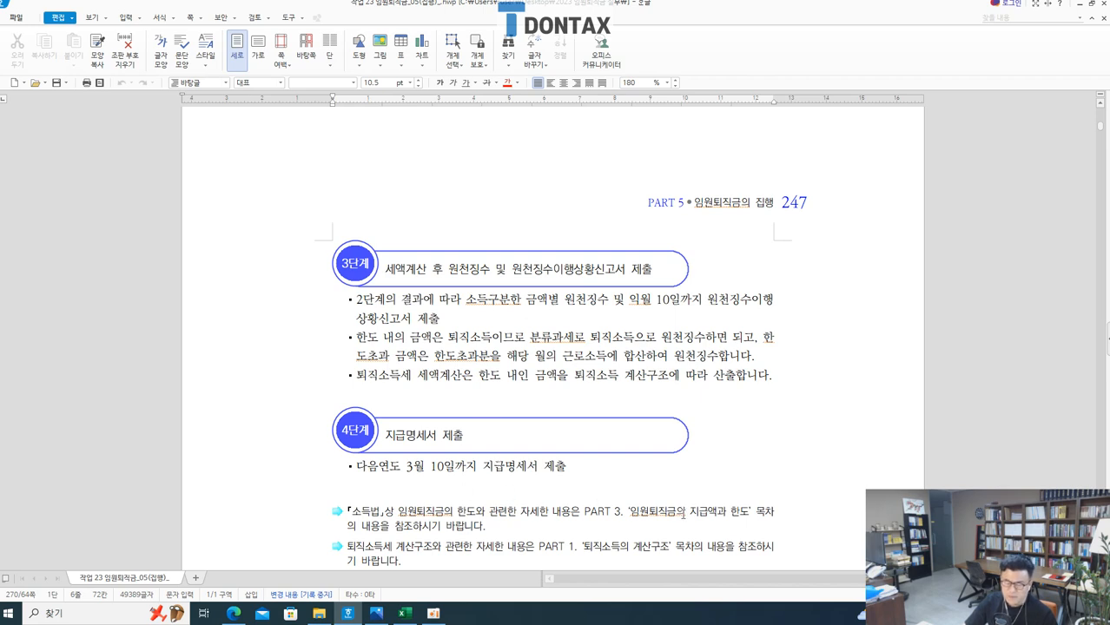
scroll(682, 513, down, 5)
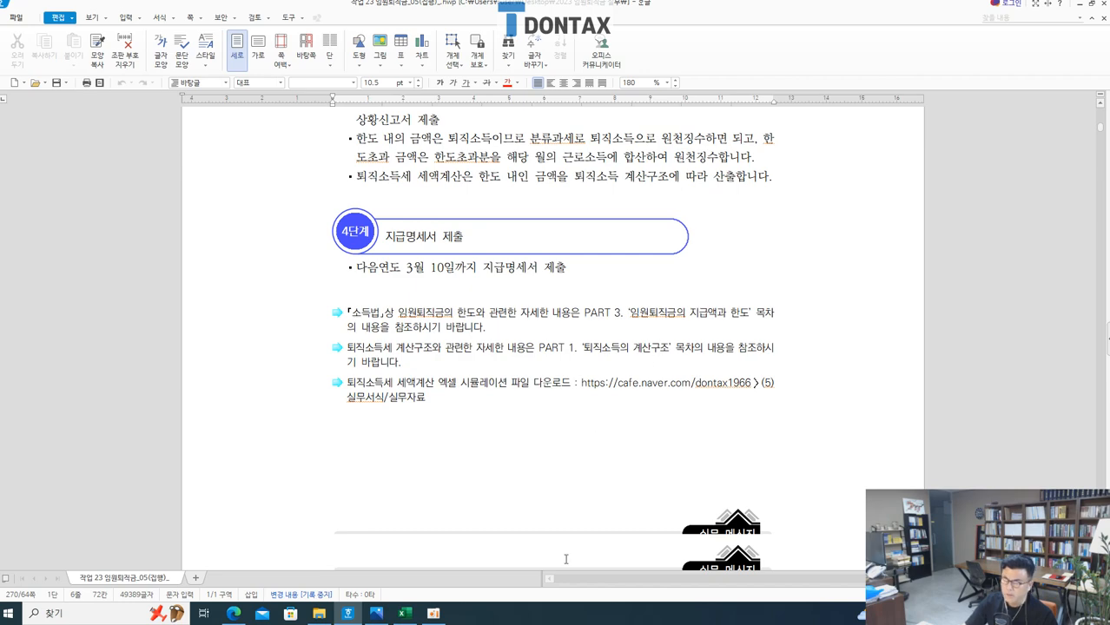
scroll(410, 618, down, 2)
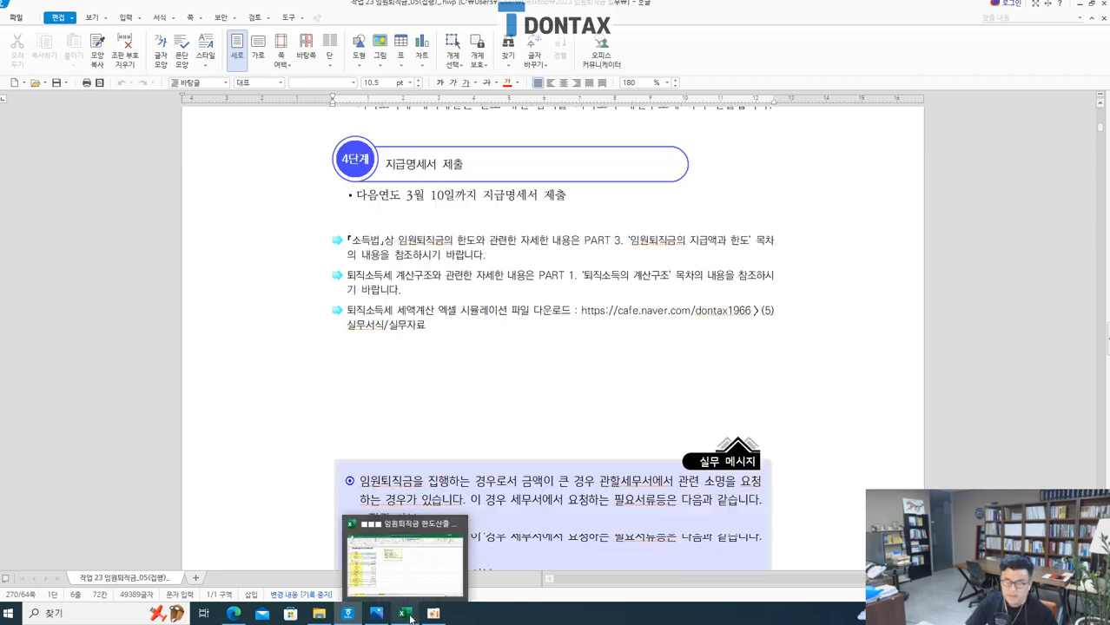
scroll(407, 617, up, 10)
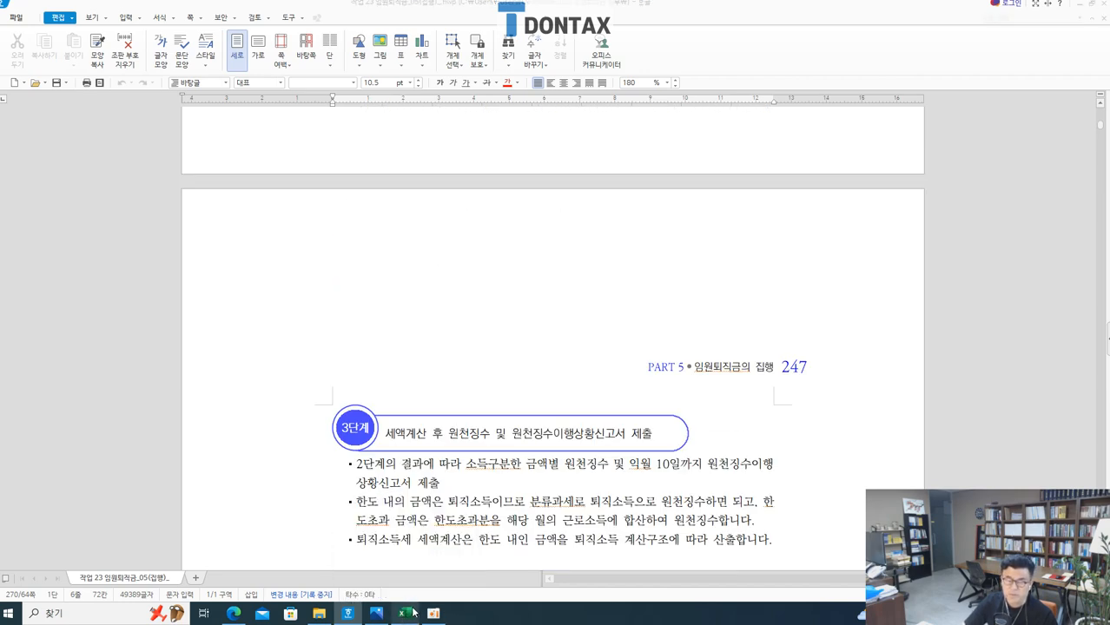
- Switch to the Excel retirement pay workbook and show the sheet "1. 입퇴사일 및 퇴직금 지급액" at a readable size
click(407, 615)
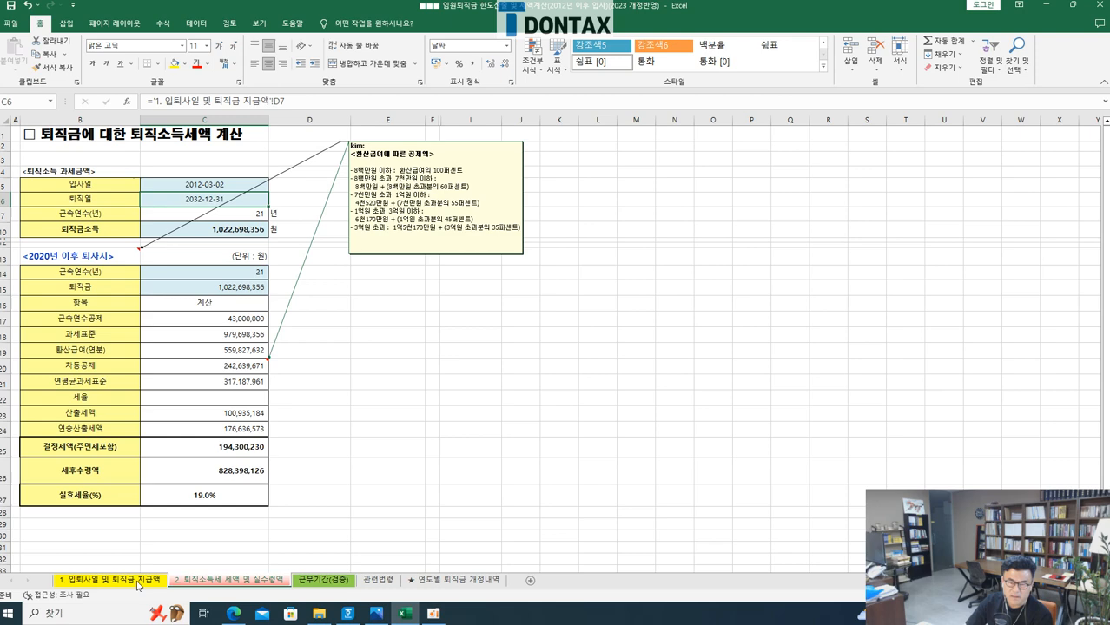
click(137, 581)
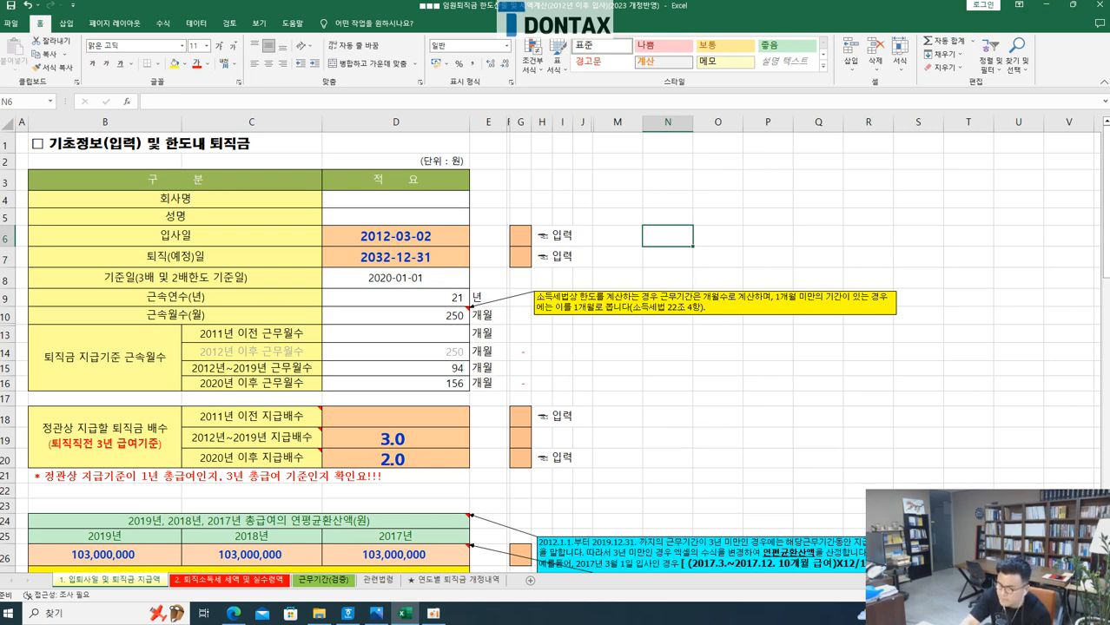
scroll(556, 348, up, 1)
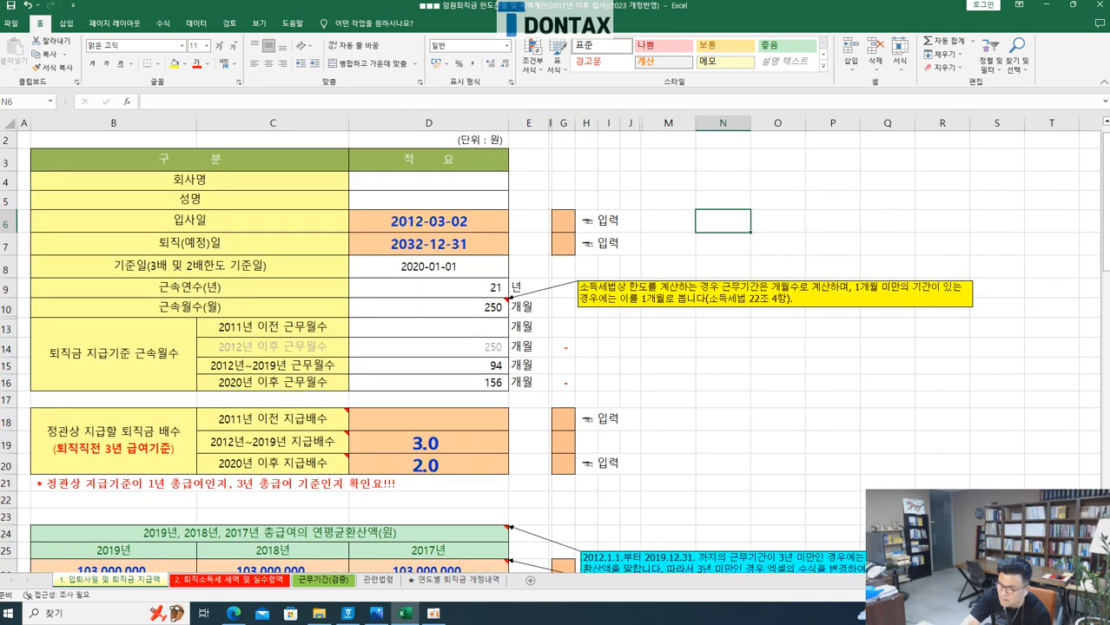
click(696, 422)
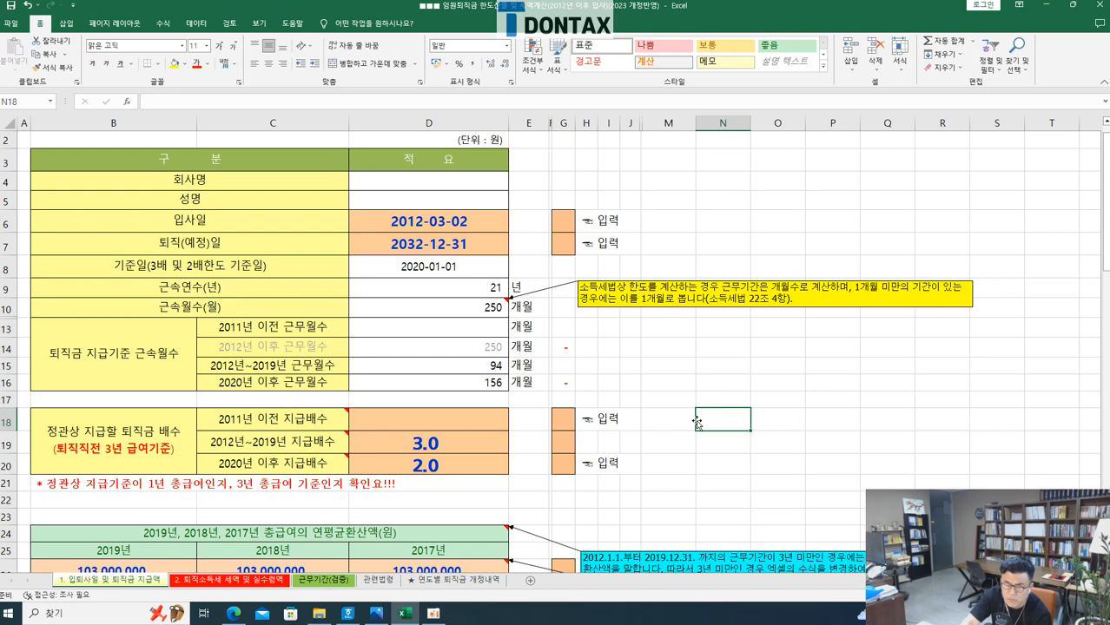
click(702, 370)
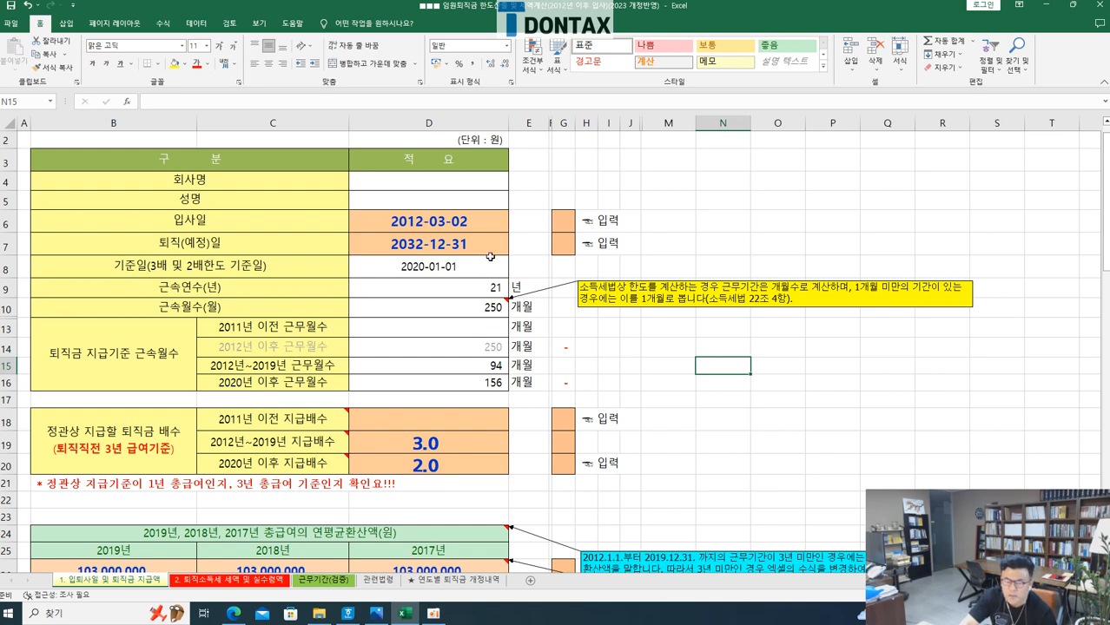
- Examine the orange input marker and the 입사일 and 퇴직(예정)일 entries in cells D6 and D7
click(566, 224)
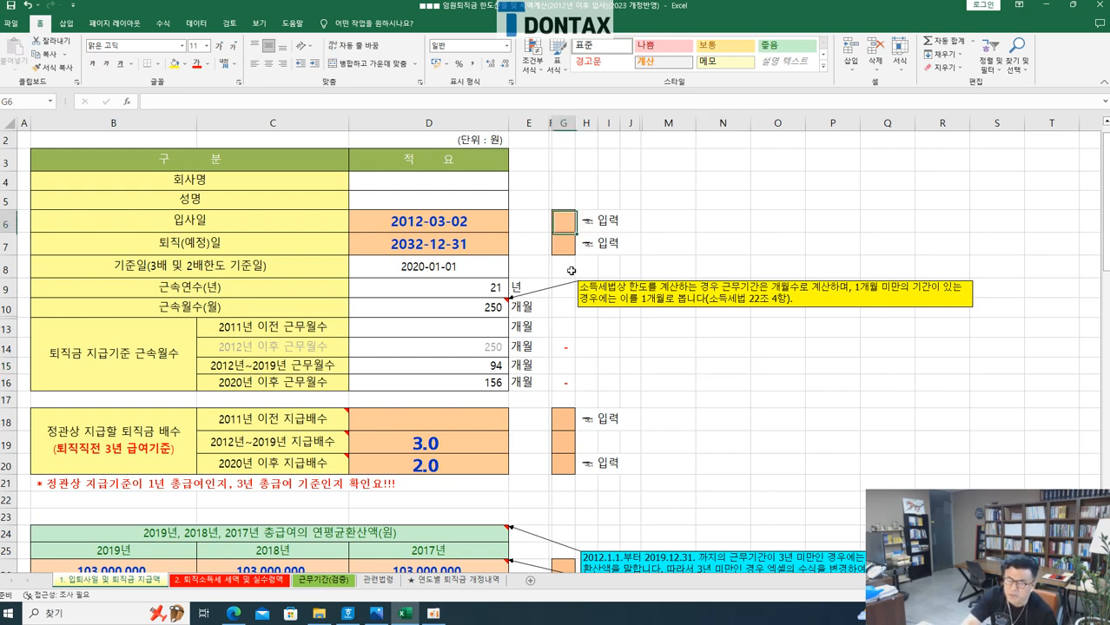
click(442, 221)
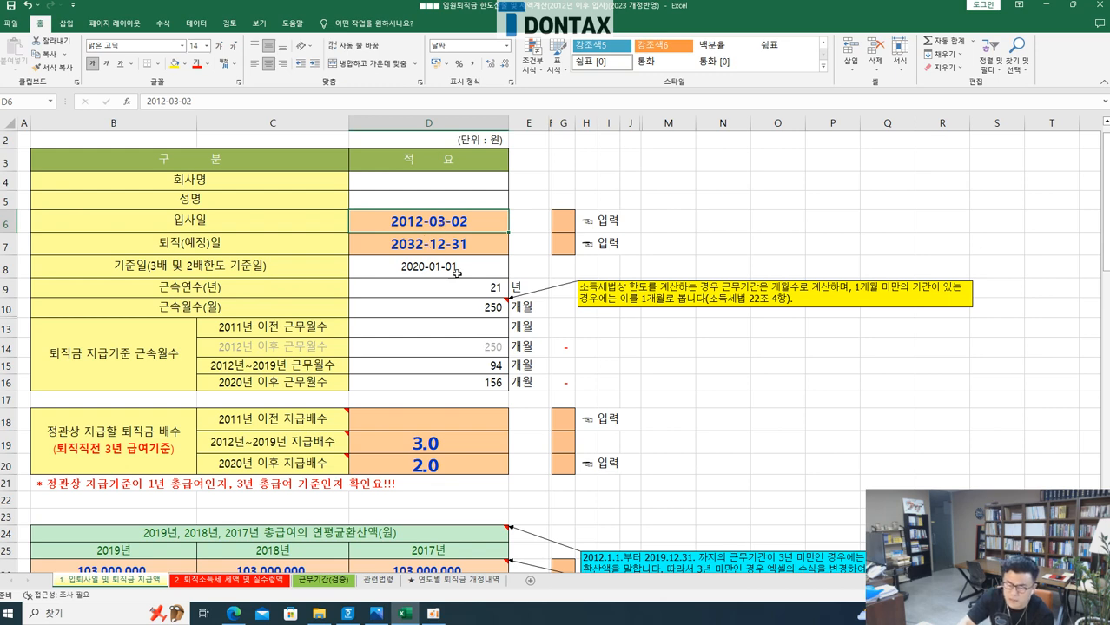
click(439, 245)
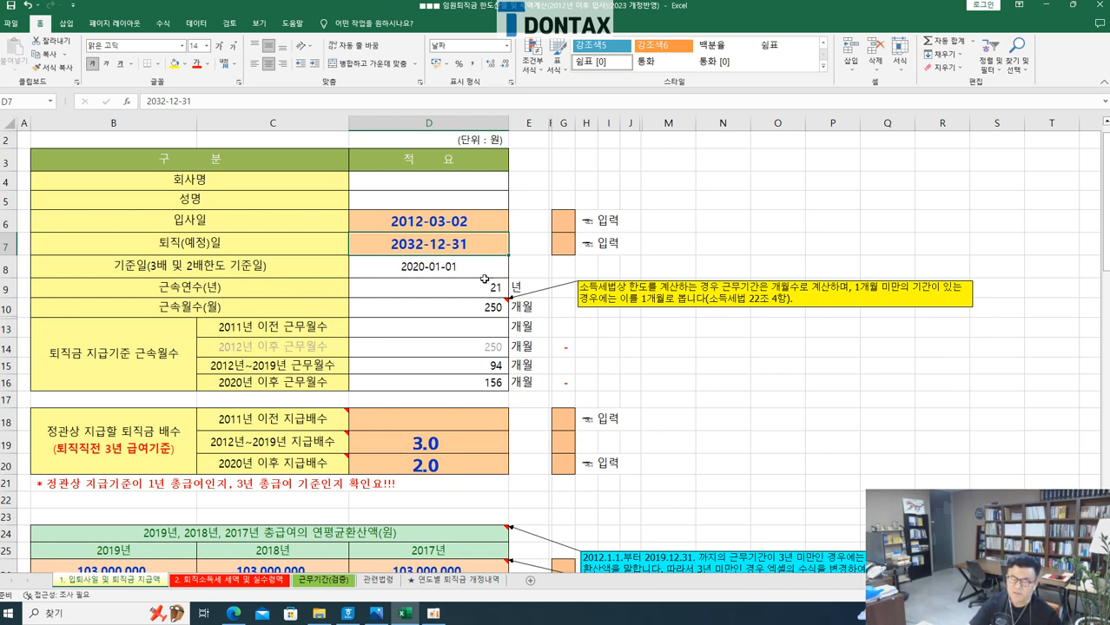
click(465, 226)
click(465, 247)
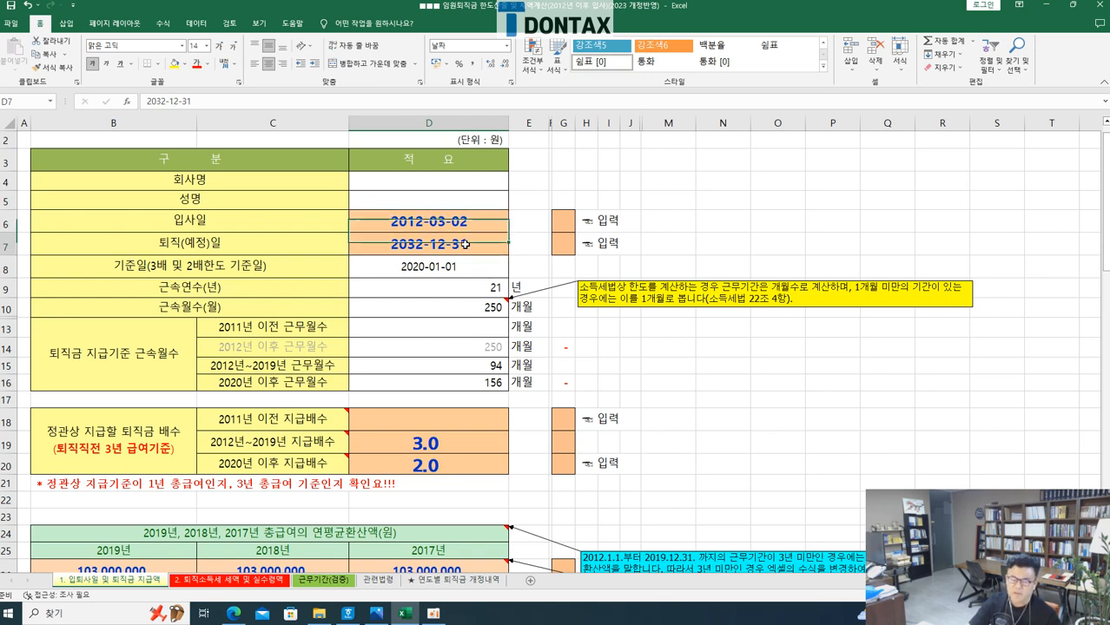
- Inspect the formulas for 근속연수, 근속월수 and the period-specific service months in cells D9 to D16
click(468, 288)
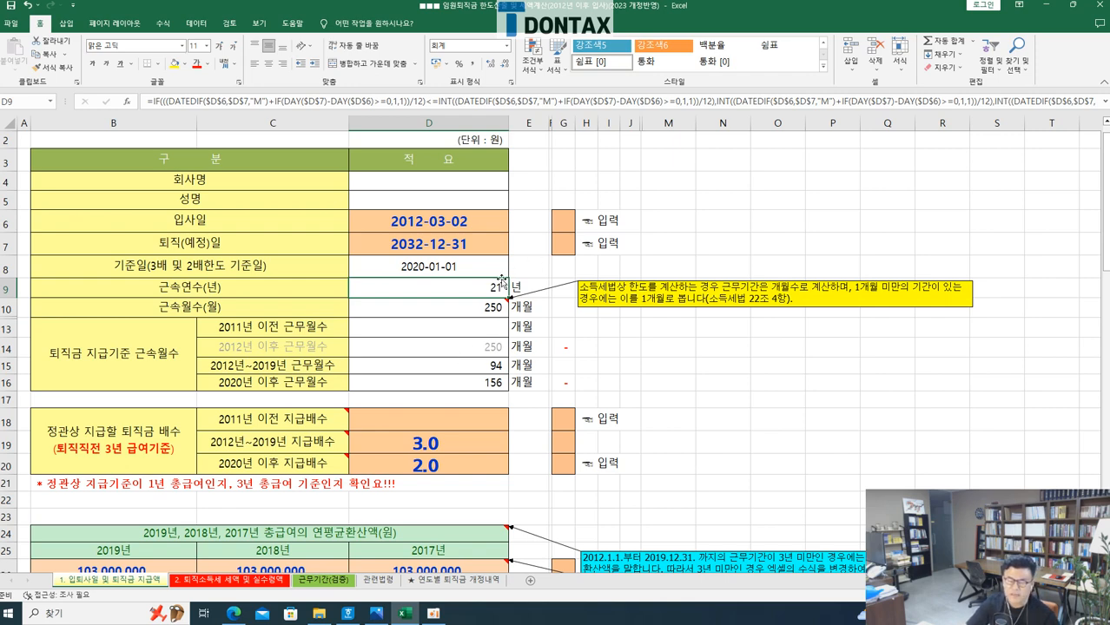
click(462, 311)
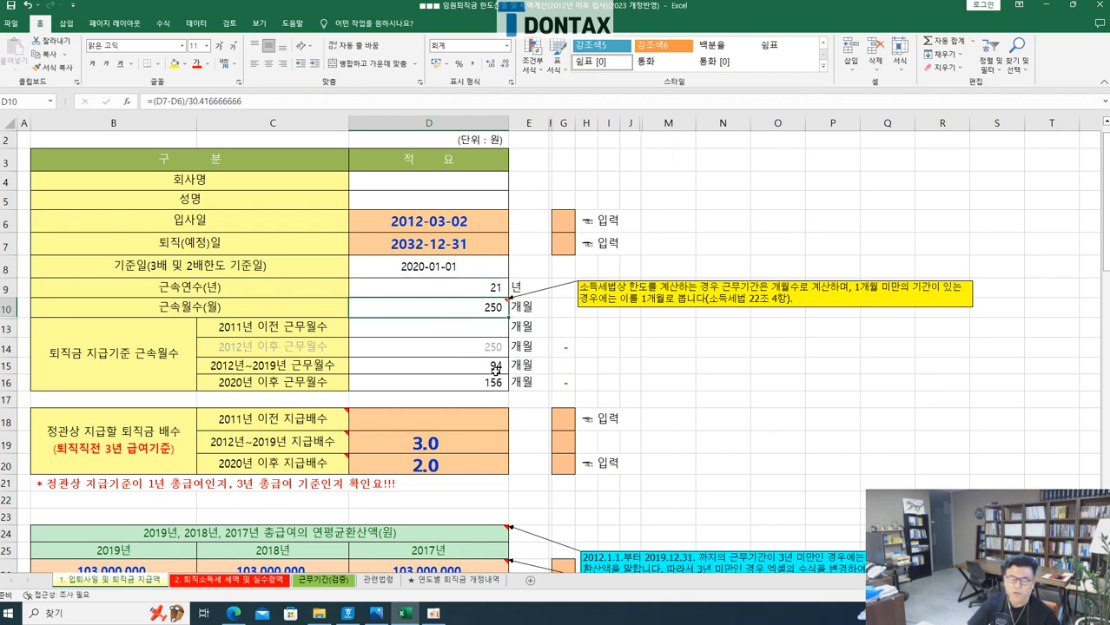
click(430, 366)
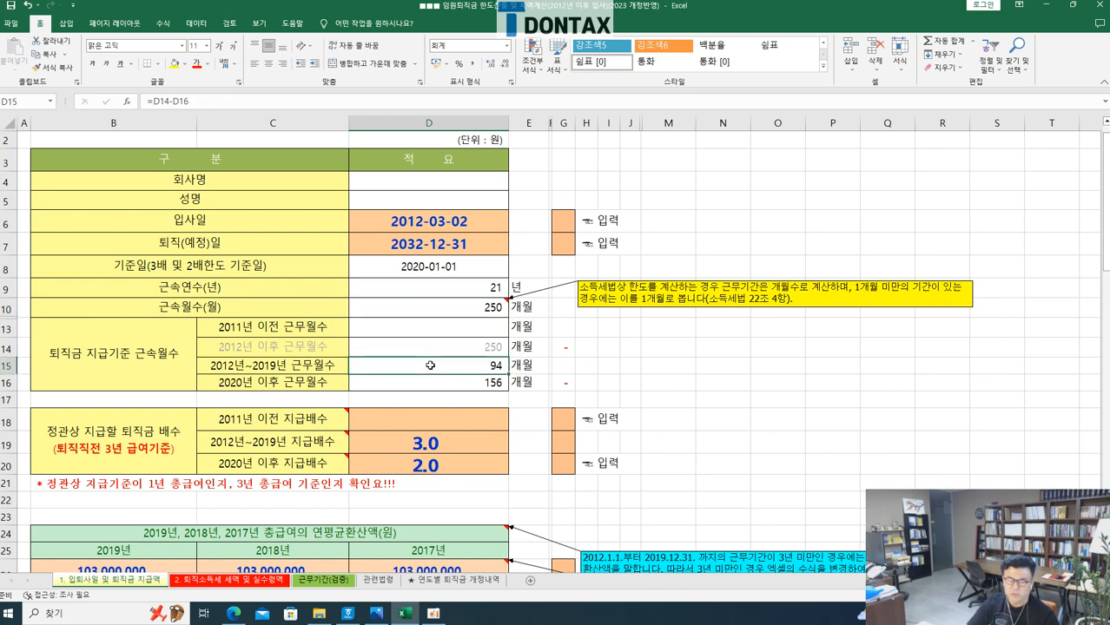
click(428, 385)
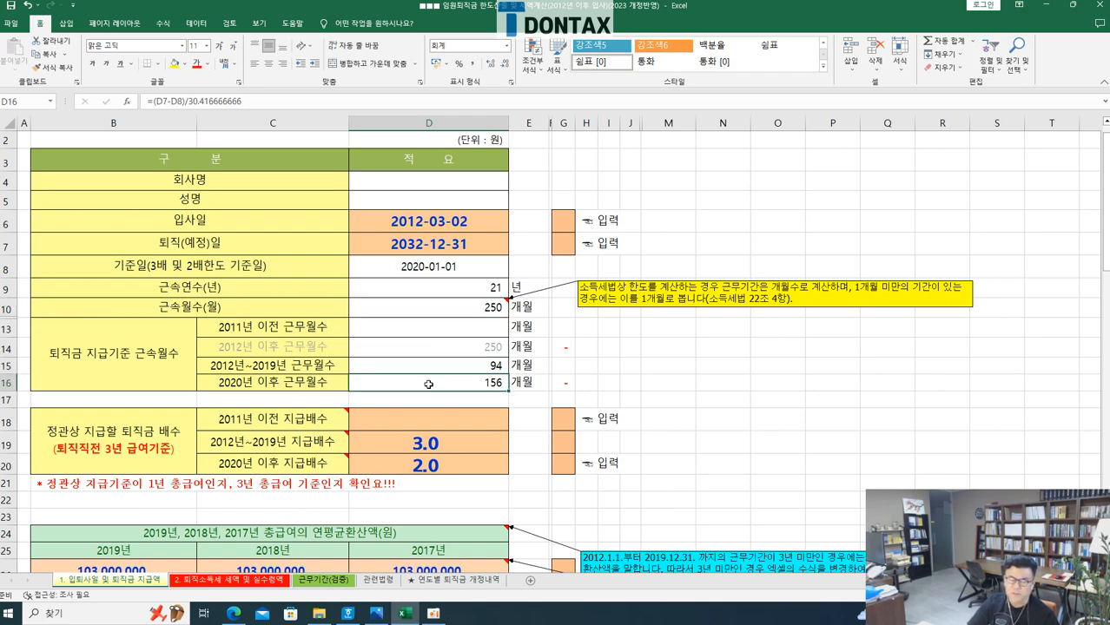
click(471, 343)
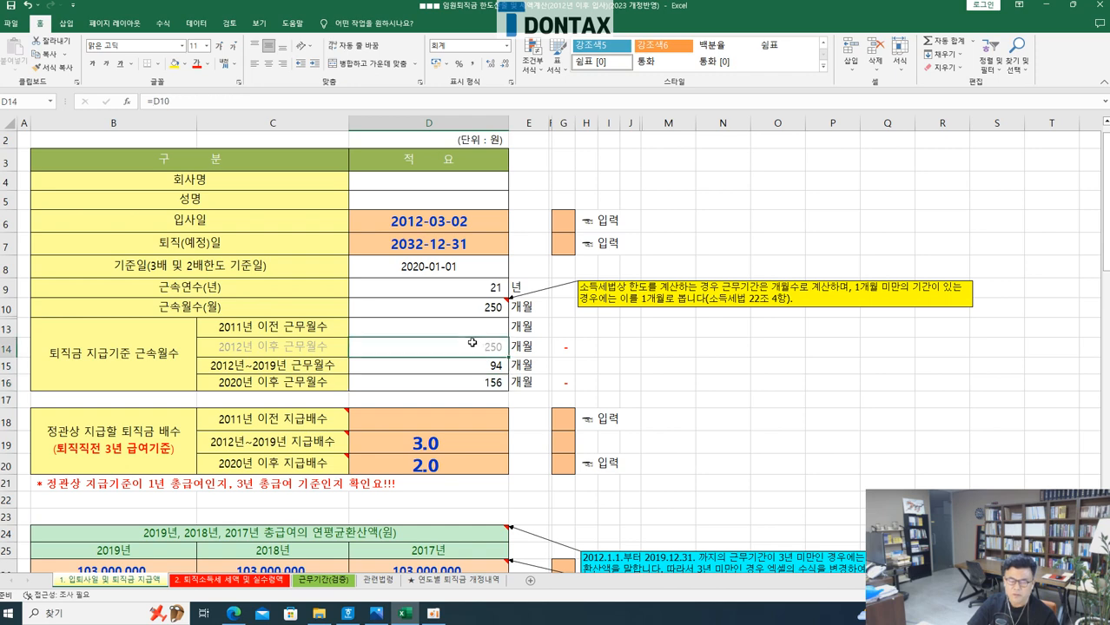
click(445, 368)
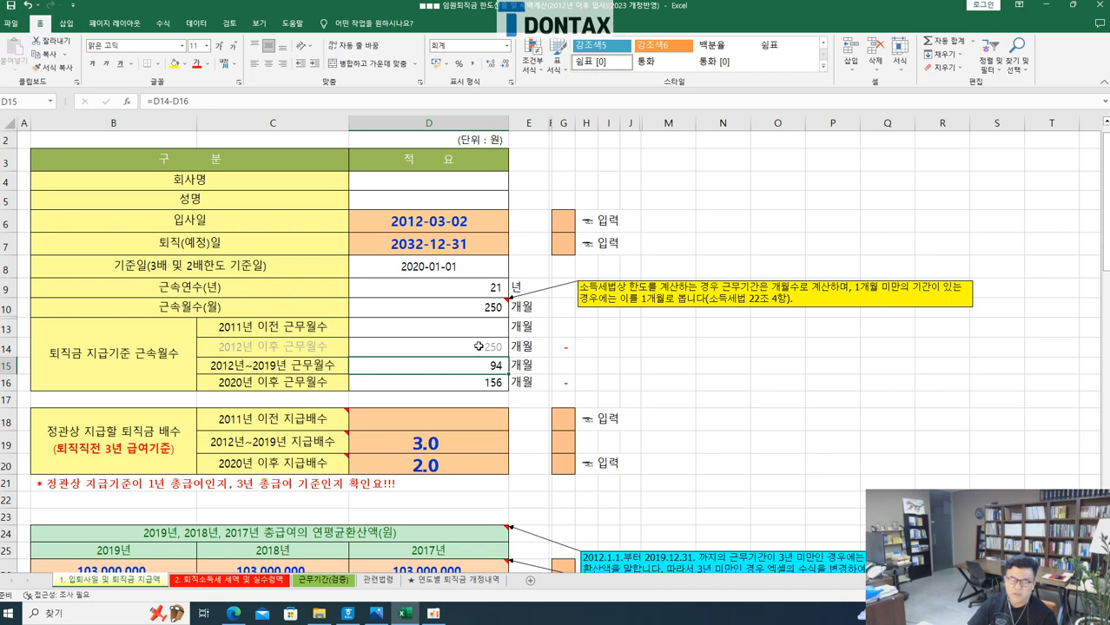
- Compare the formulas behind the service months for 2012년 이후, 2012년~2019년 and 2020년 이후 in cells D14 to D16
click(478, 350)
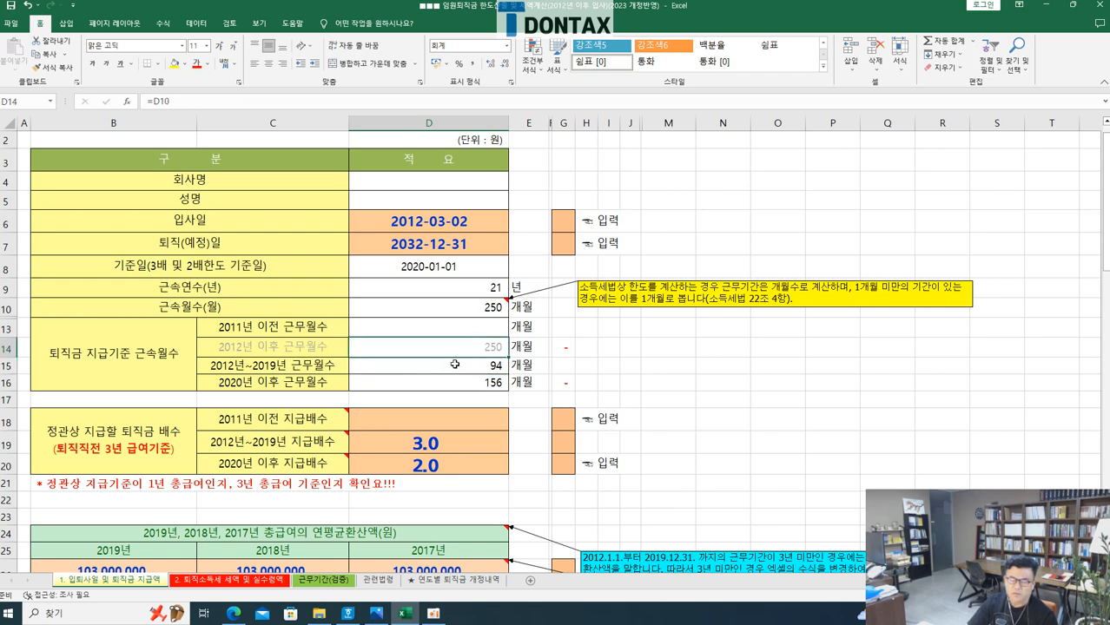
click(454, 365)
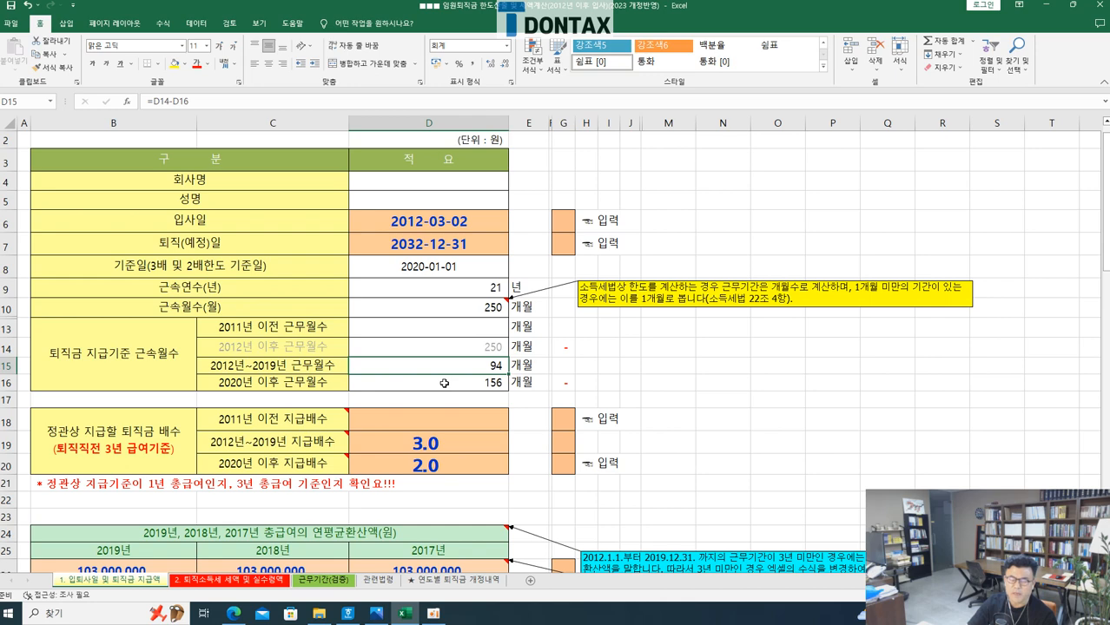
click(444, 383)
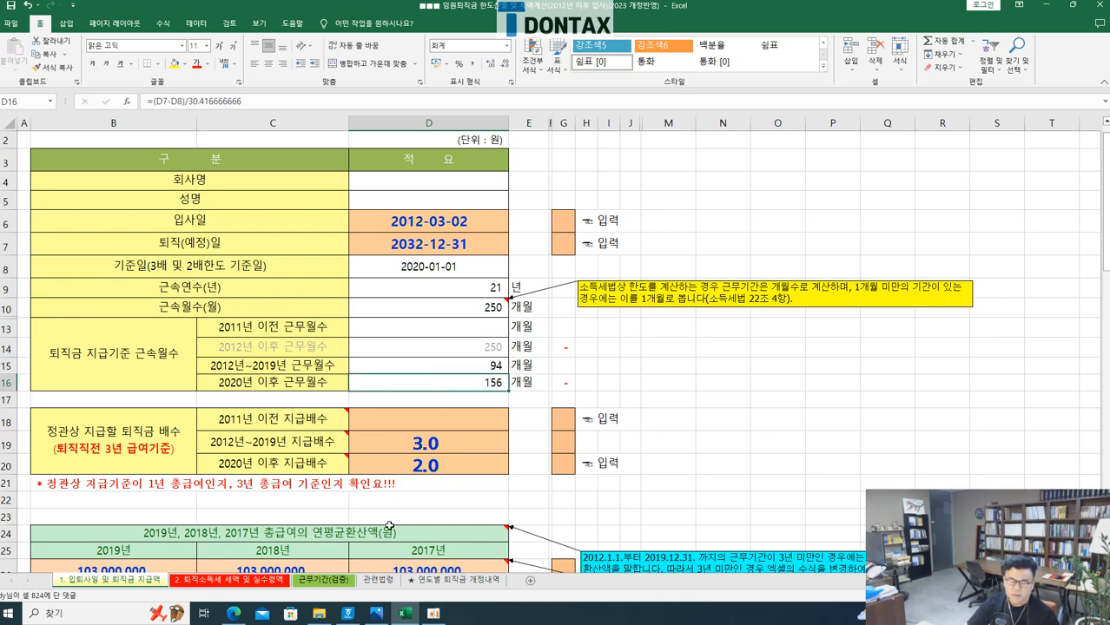
- Switch to the 근무기간(검증) sheet and examine the 퇴사(예정)일 and 근무기간 formula in row 7
click(323, 579)
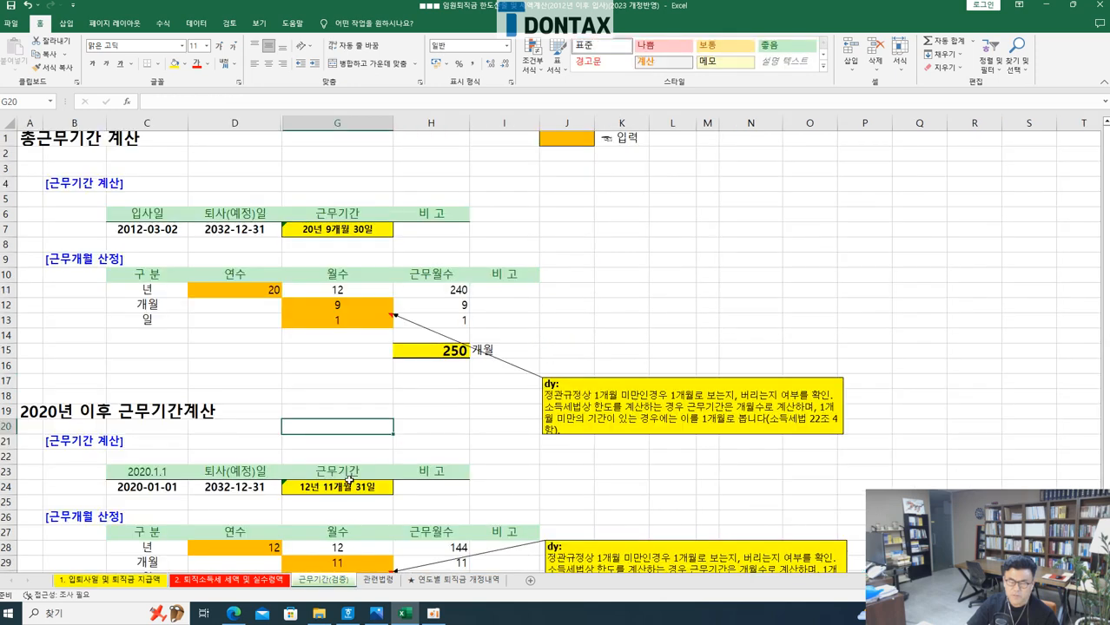
click(113, 579)
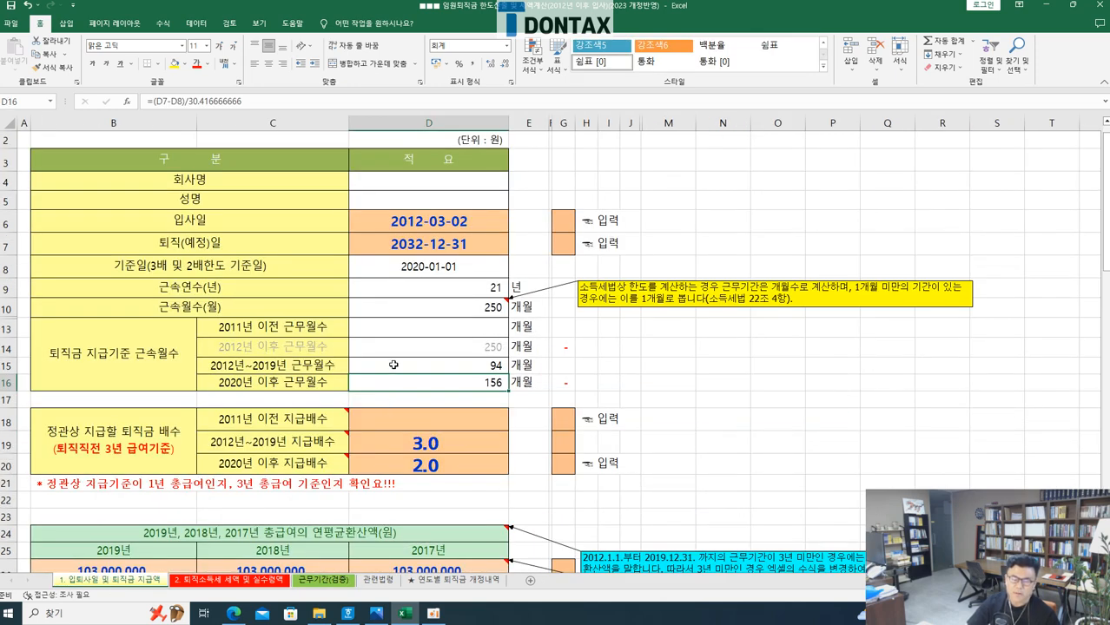
click(323, 580)
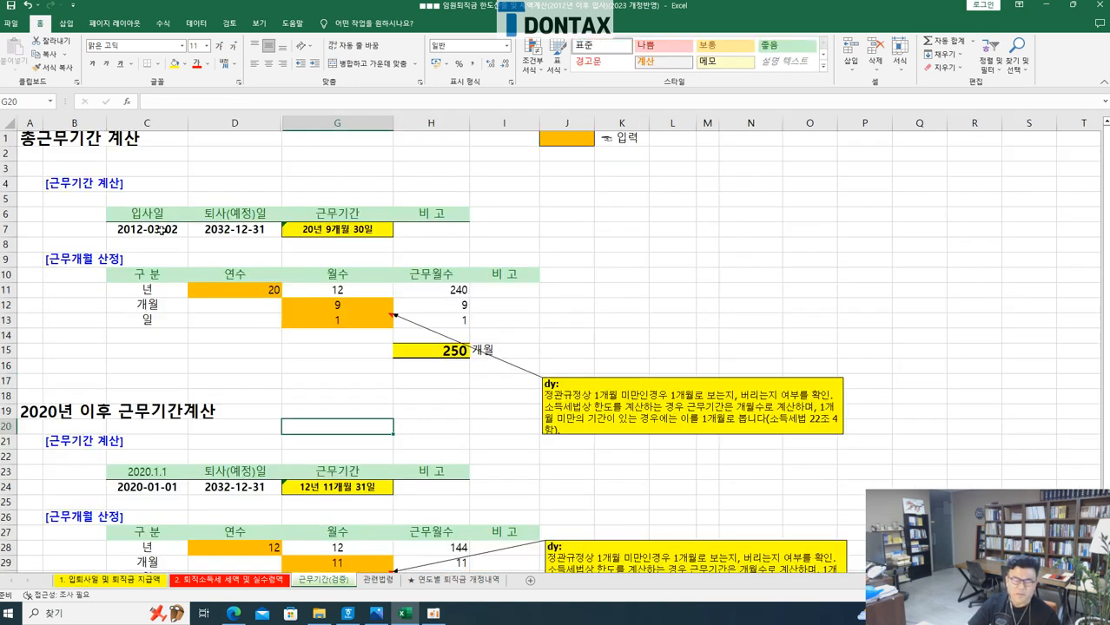
click(241, 231)
click(343, 232)
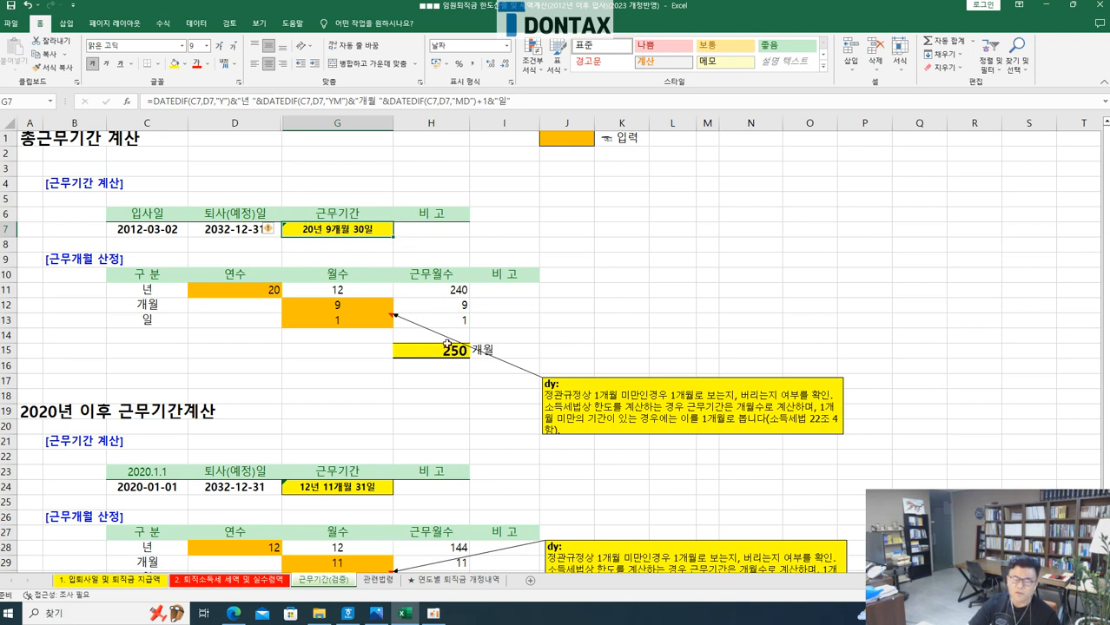
- Inspect the 근무개월 산정 entries for years, months and days in rows 11 to 13 and the total in H15
click(250, 290)
key(F2)
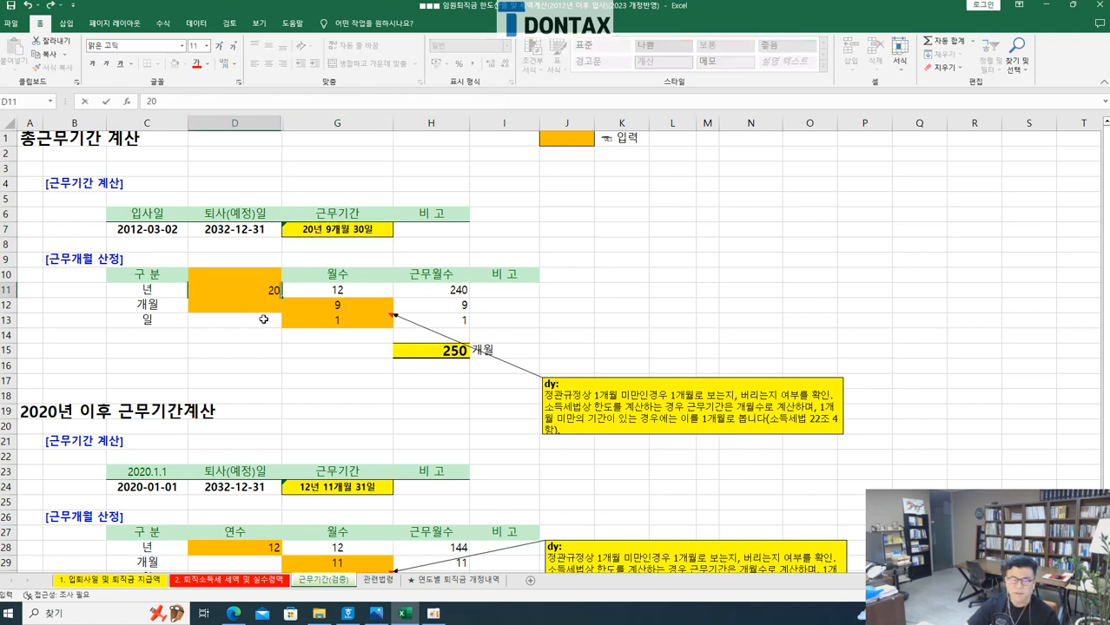
key(Return)
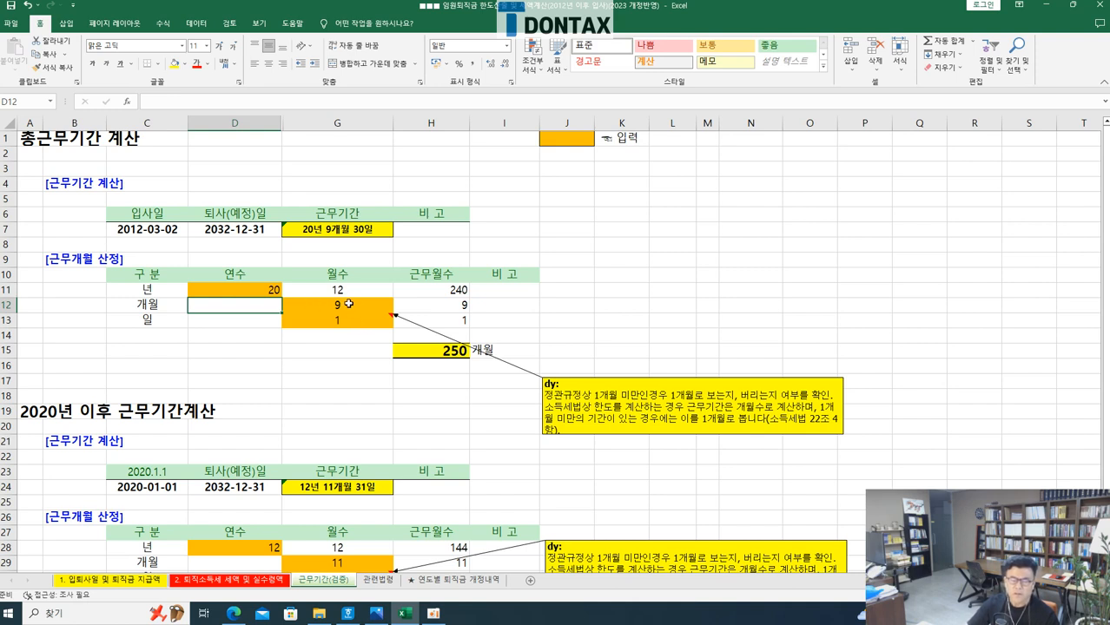
click(464, 288)
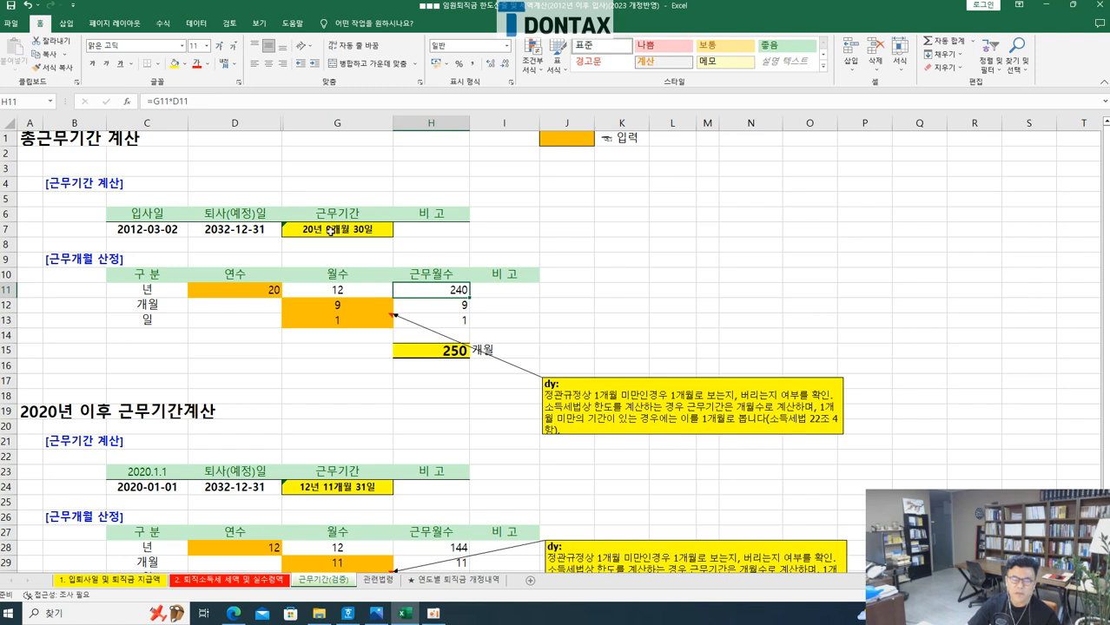
click(349, 307)
click(431, 304)
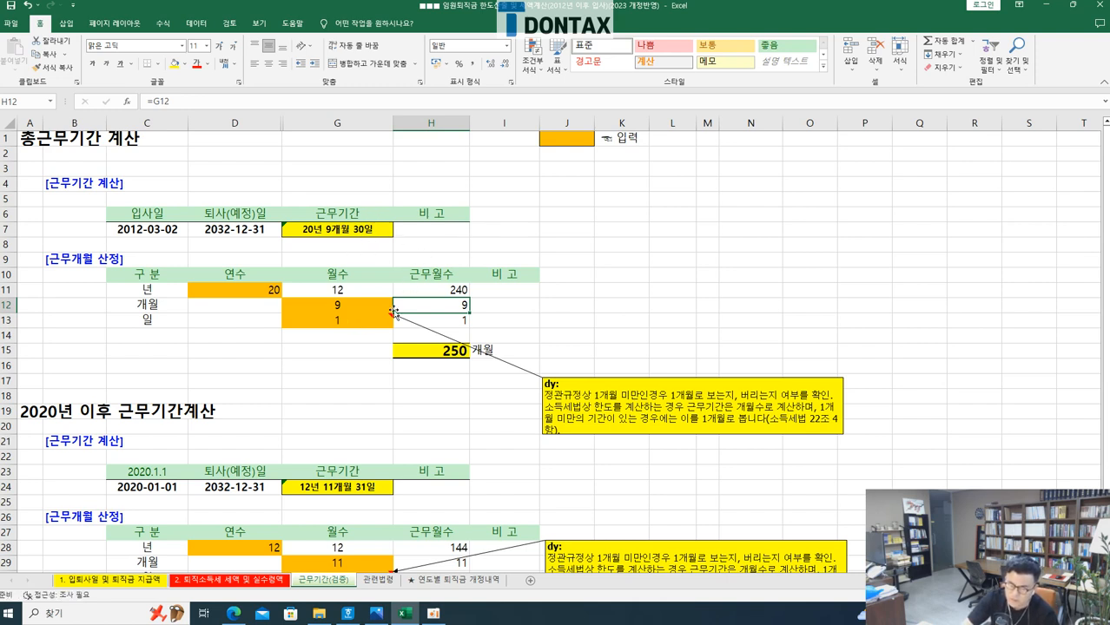
click(359, 317)
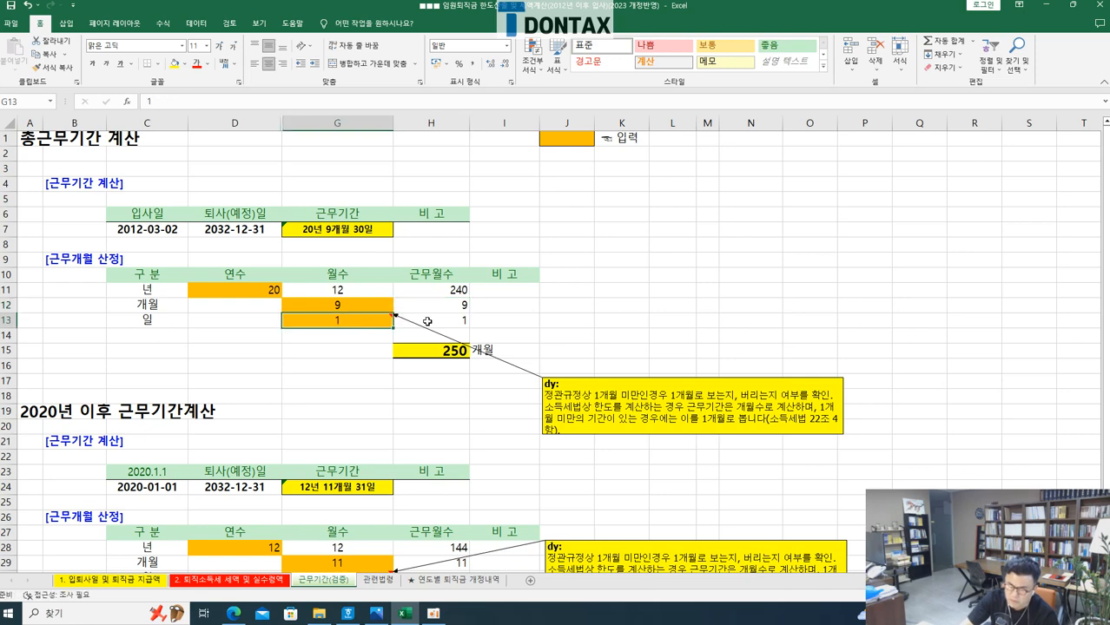
click(446, 351)
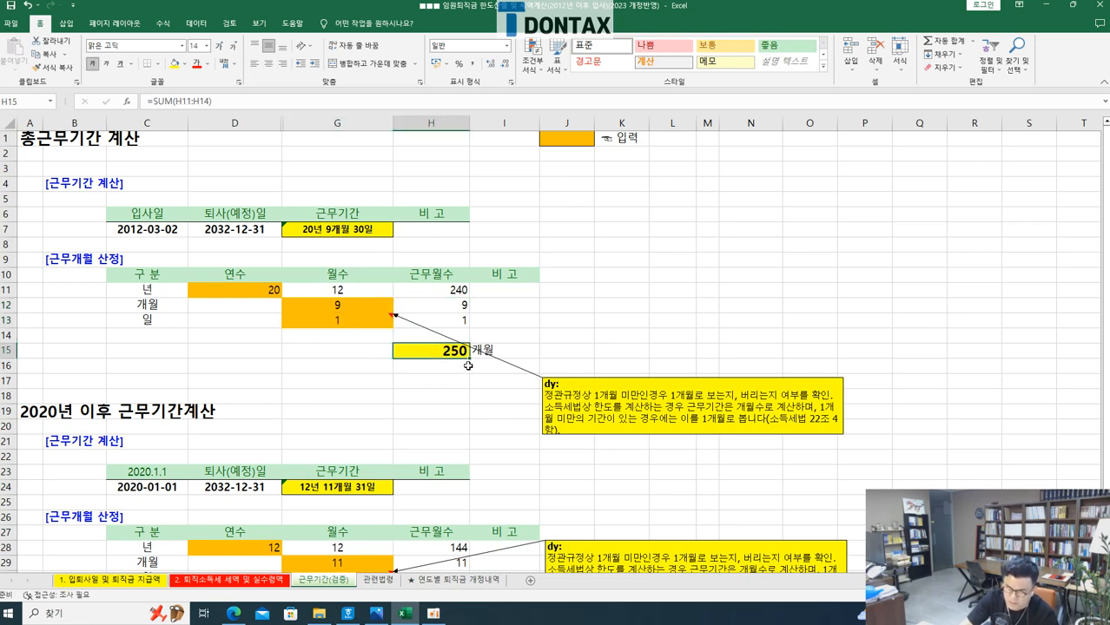
- Return to the sheet "1. 입퇴사일 및 퇴직금 지급액" and check the post-2012 service months against the verification sheet
click(151, 580)
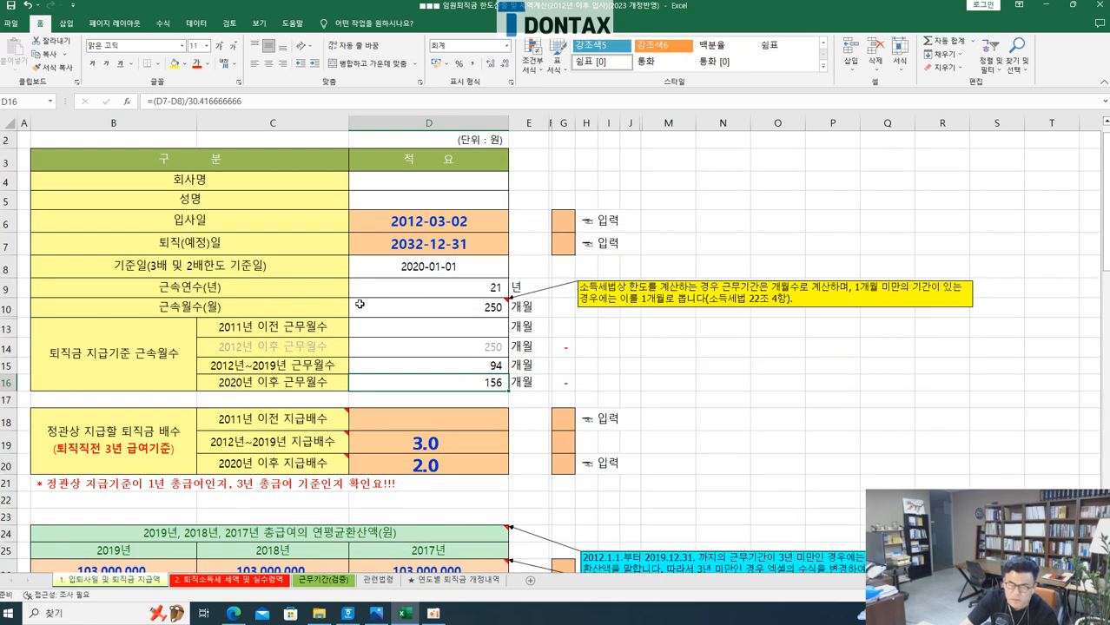
click(465, 347)
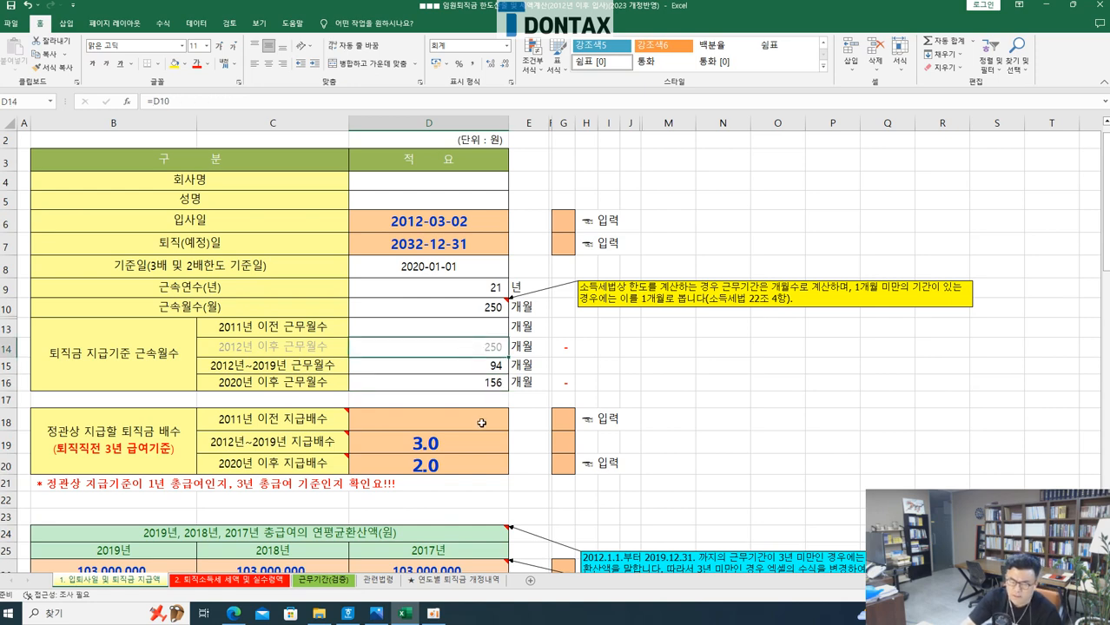
drag(312, 361, 390, 361)
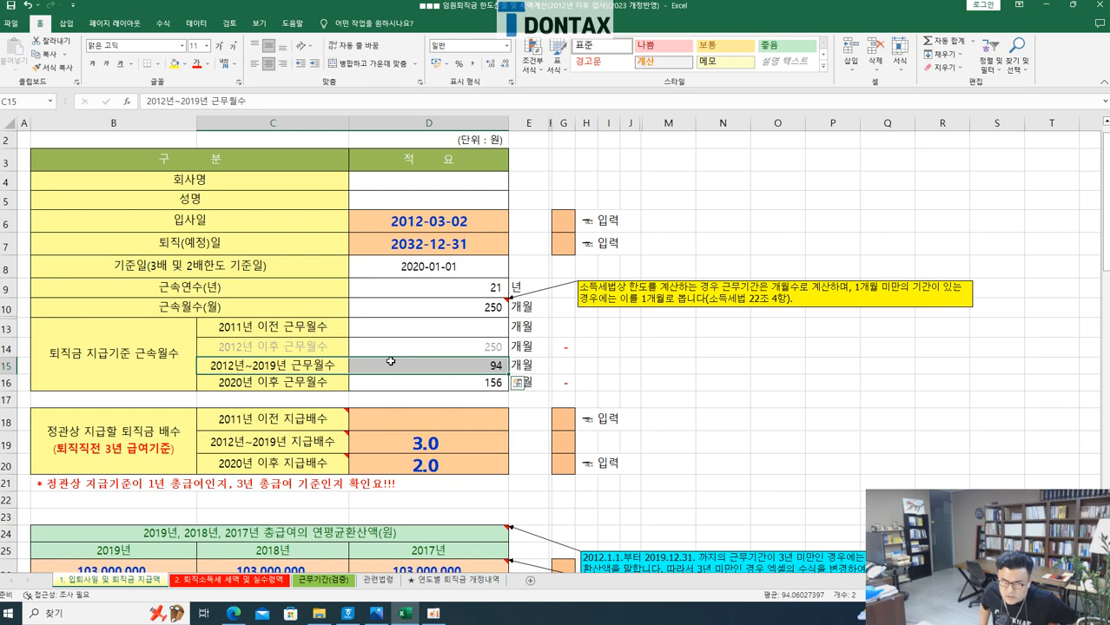
click(457, 386)
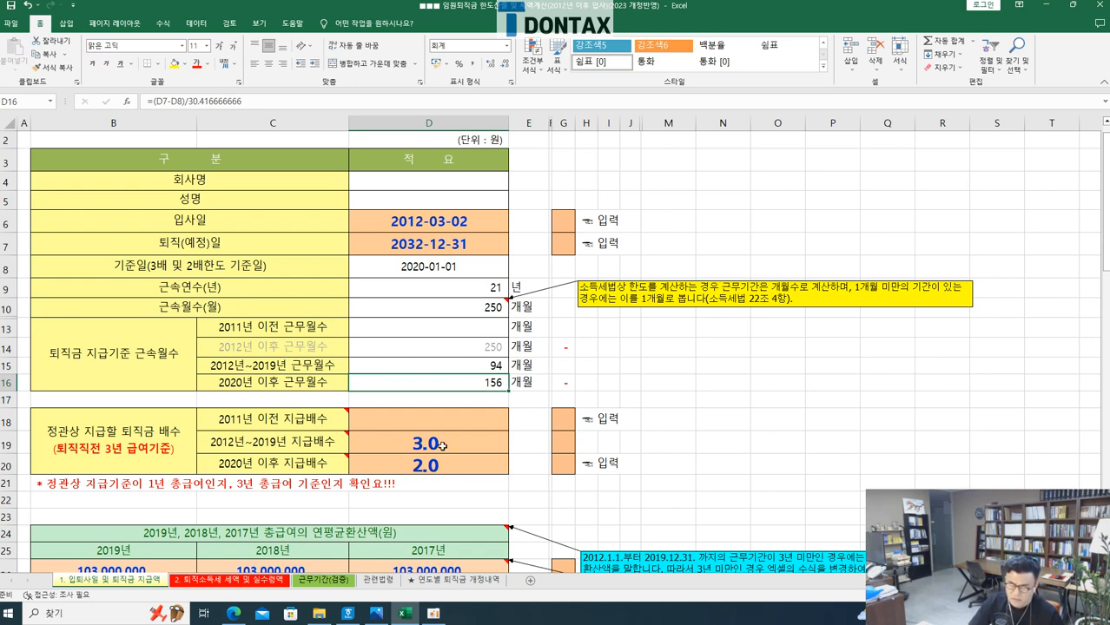
- Check the 2012년~2019년 지급배수 in D19 and set the 2020년 이후 지급배수 in D20 to 3
mouse_move(333, 445)
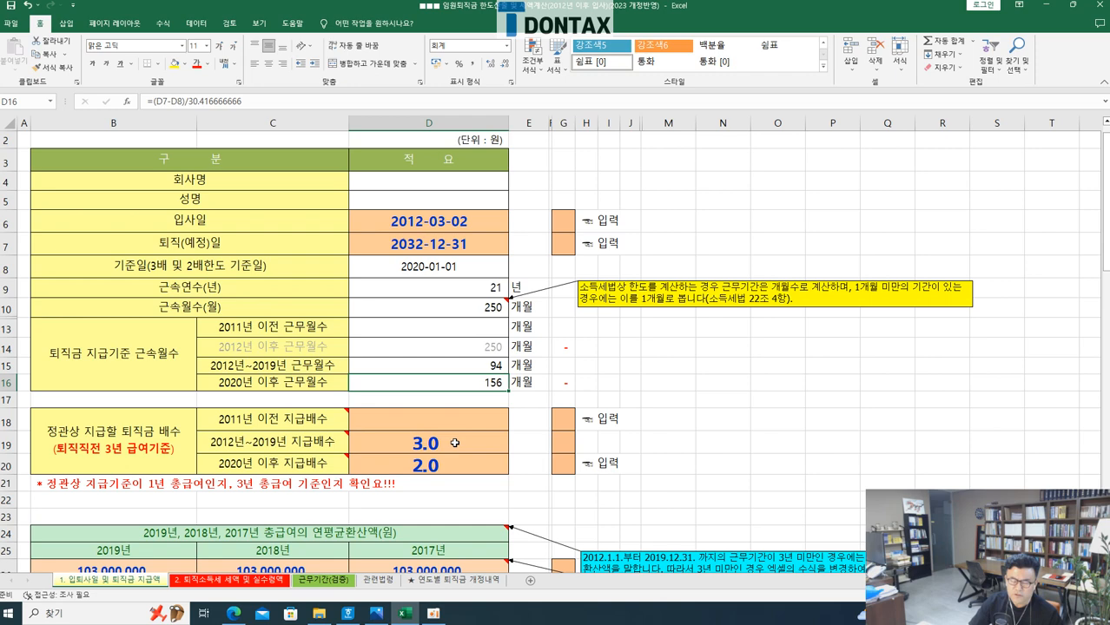
click(454, 442)
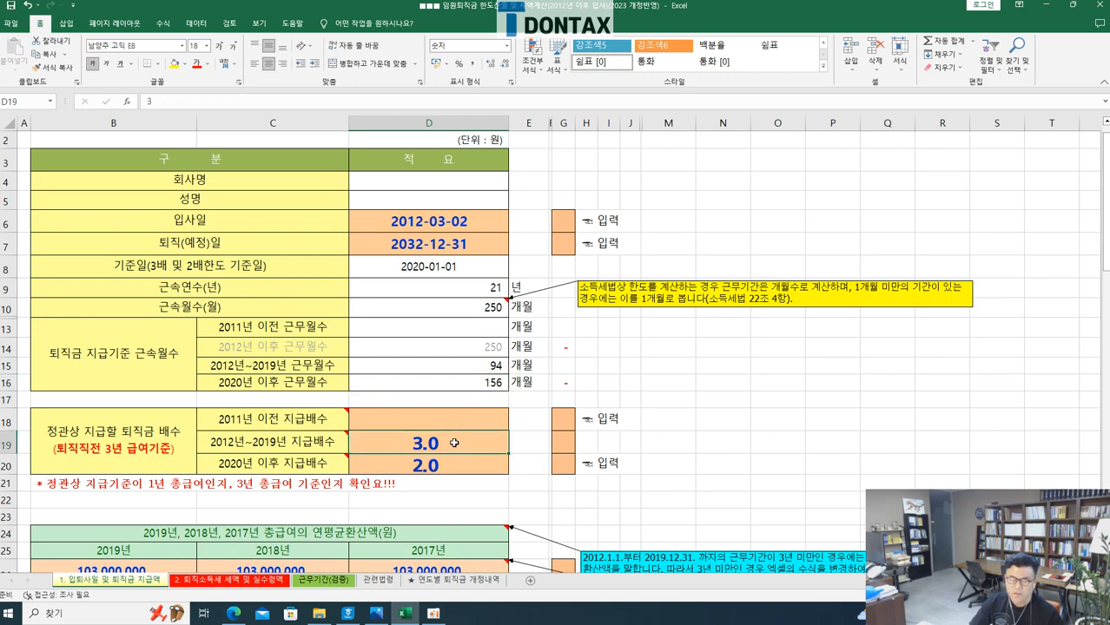
click(447, 464)
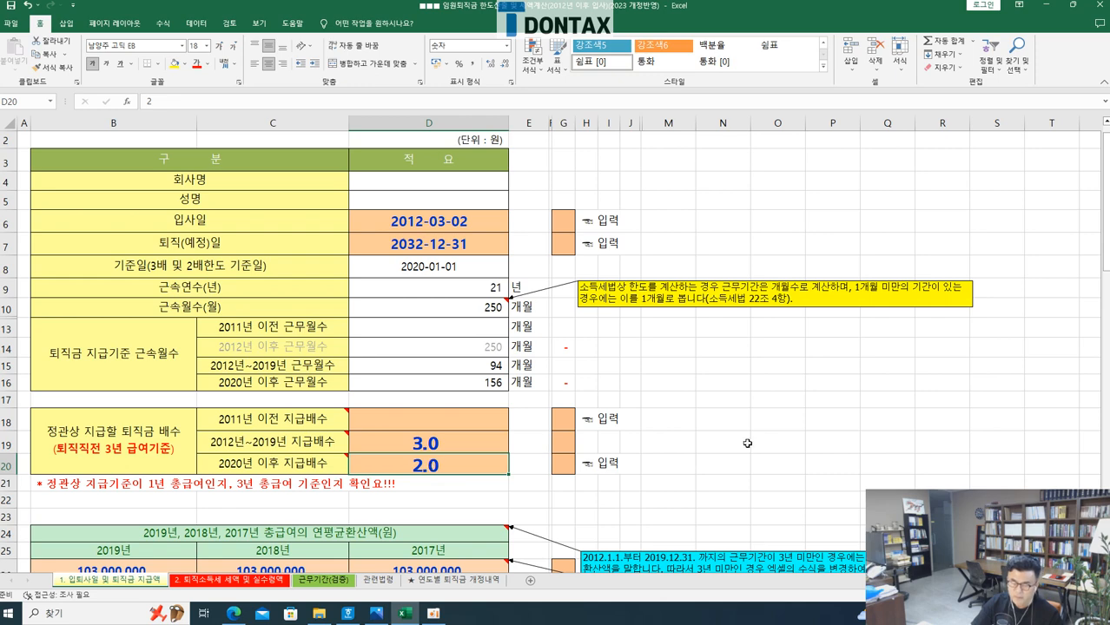
text(3)
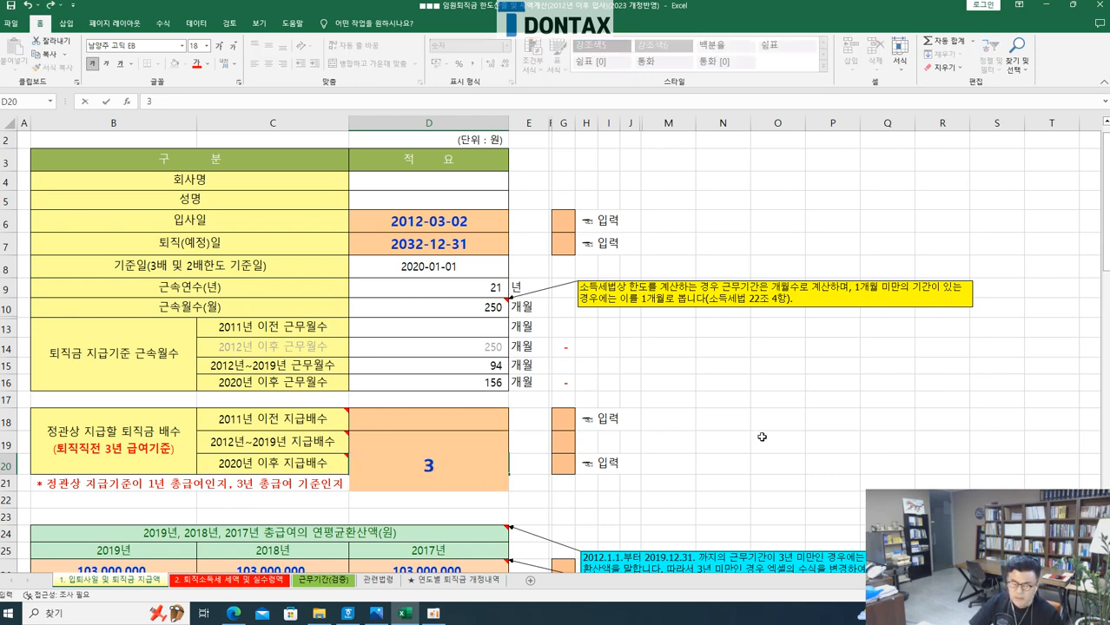
key(Return)
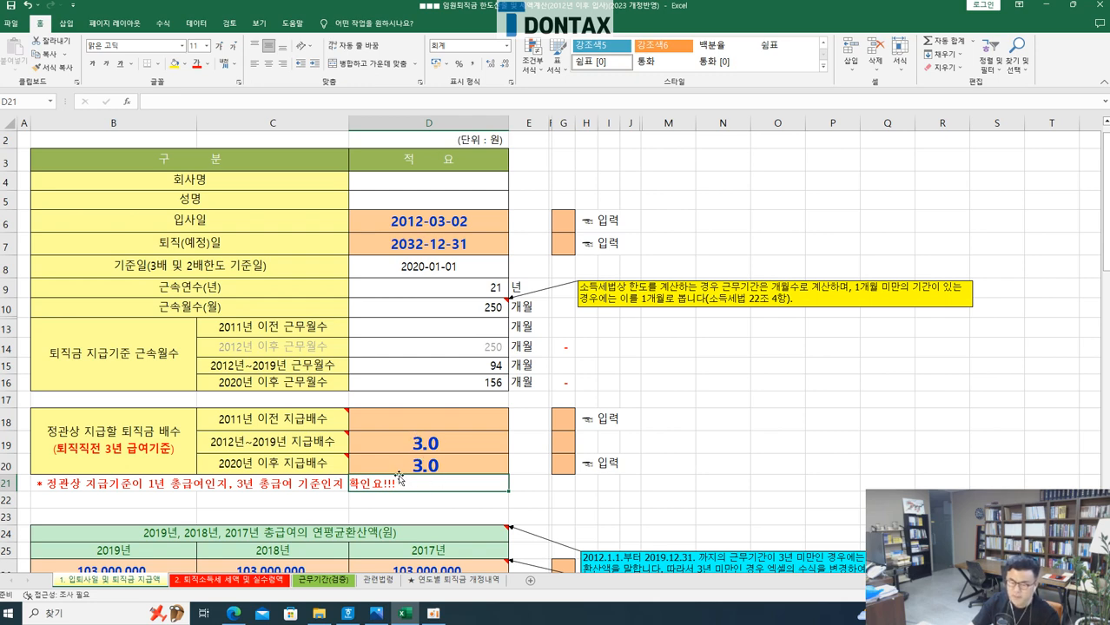
- Recheck the 2012년~2019년 지급배수 and set the 2020년 이후 지급배수 in D20 back to 2
mouse_move(282, 440)
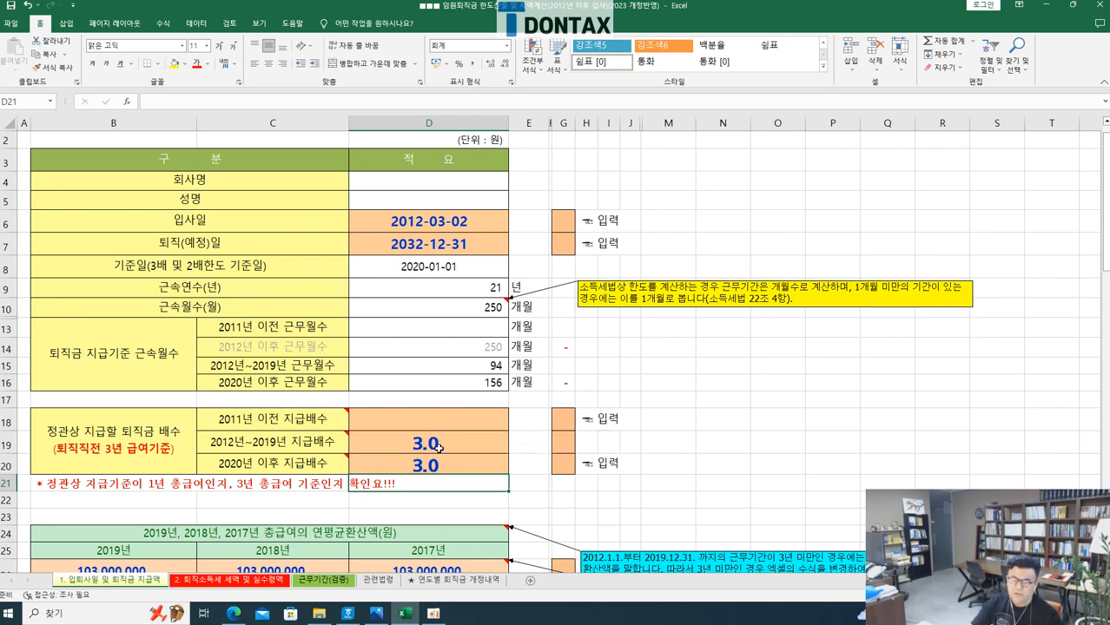
click(436, 438)
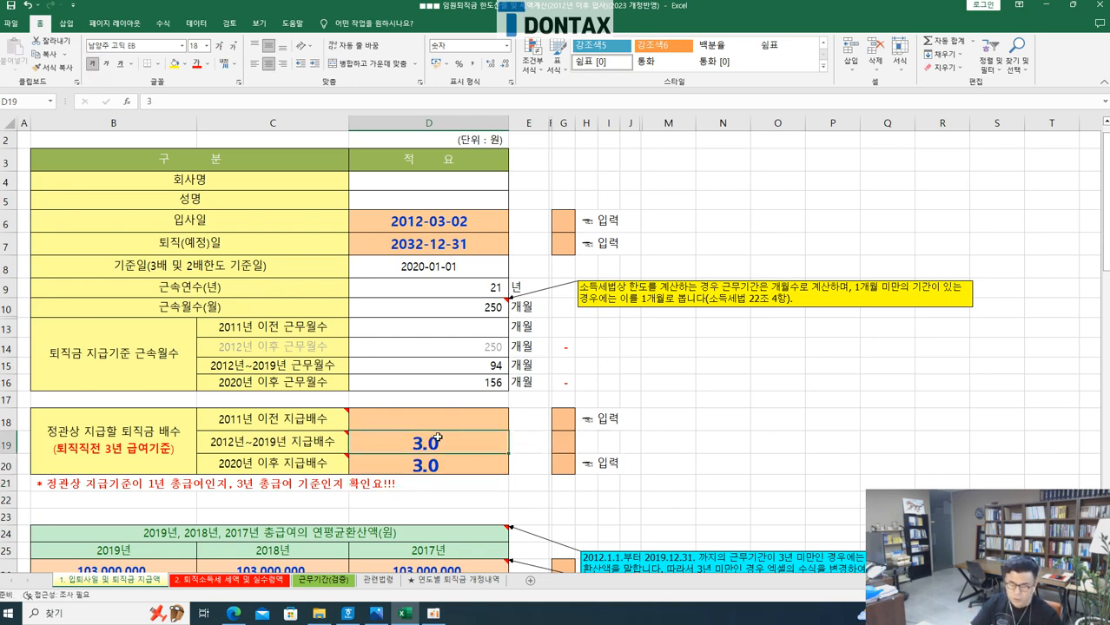
click(375, 465)
text(2)
key(ctrl+Return)
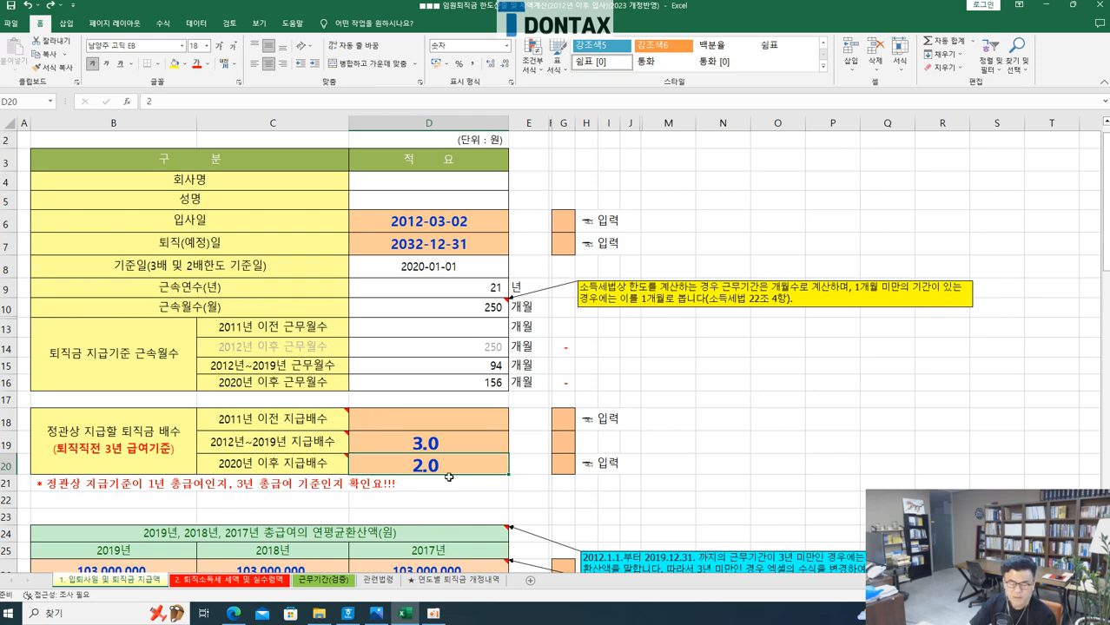
- Enlarge the slide picture "2배수 초과하는 퇴직금은 근로소득으로 과세" on the 관련법령 sheet for reading
scroll(449, 475, down, 2)
scroll(451, 473, down, 2)
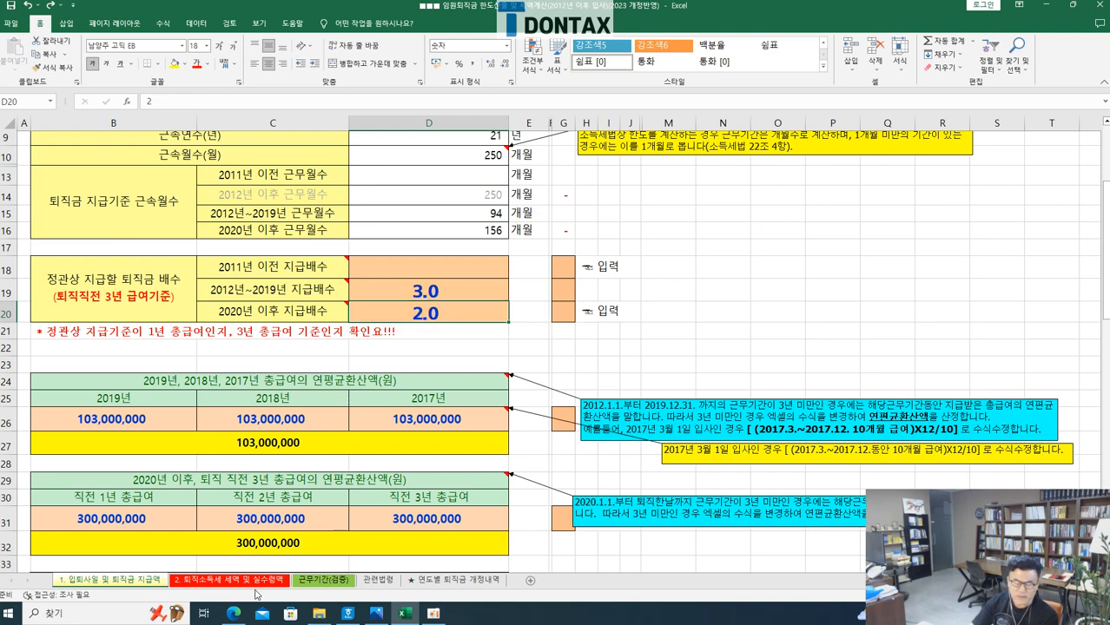
click(380, 580)
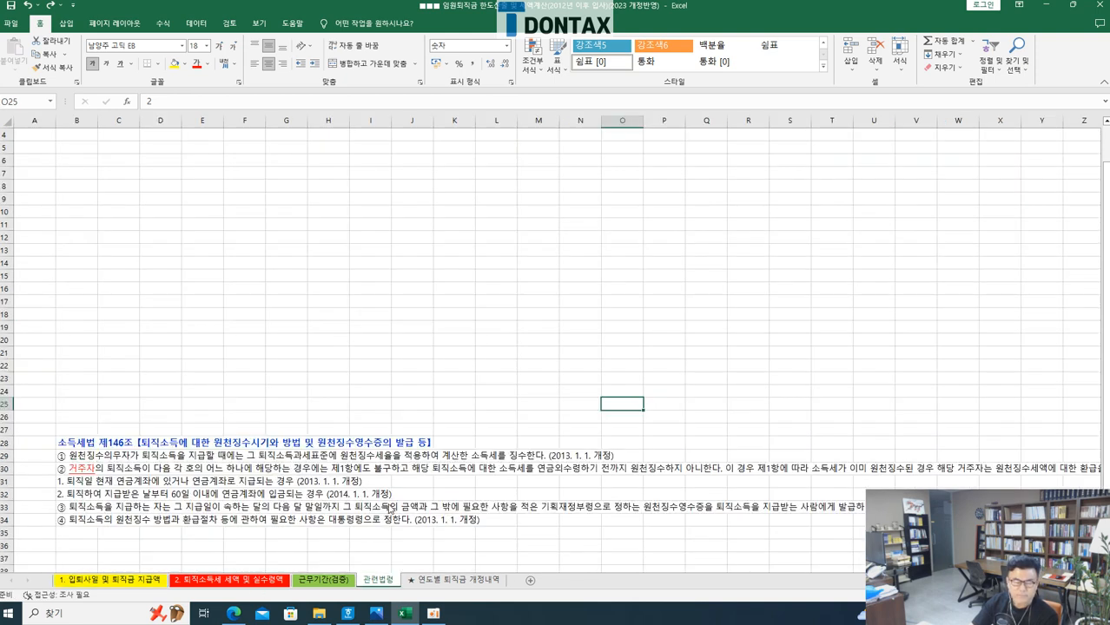
scroll(390, 511, up, 1)
click(445, 318)
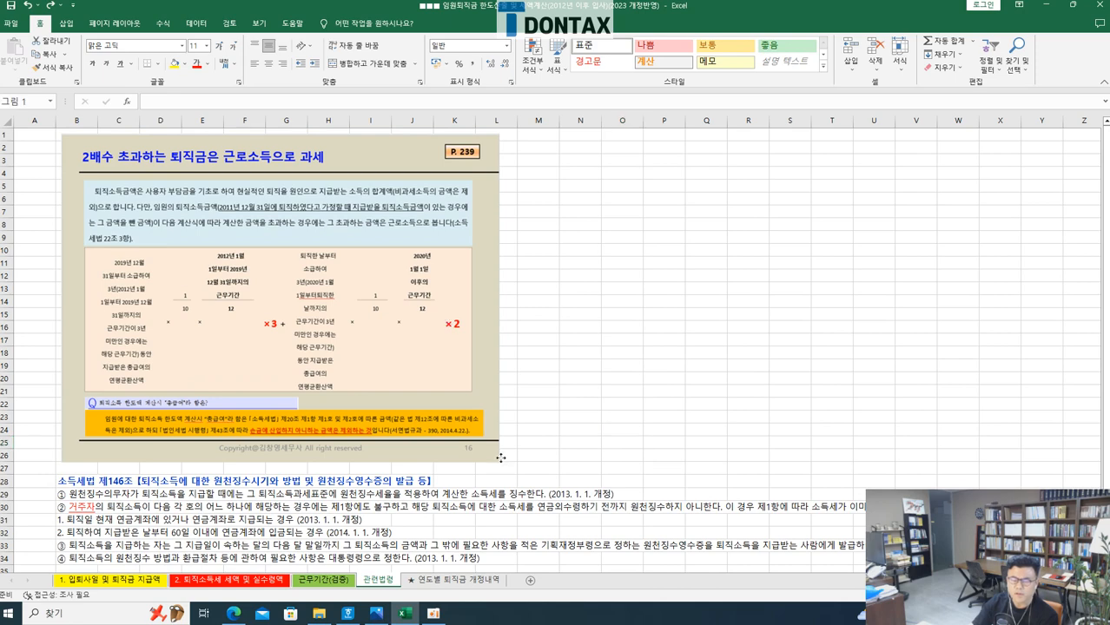
click(501, 458)
drag(499, 462, 739, 575)
click(824, 367)
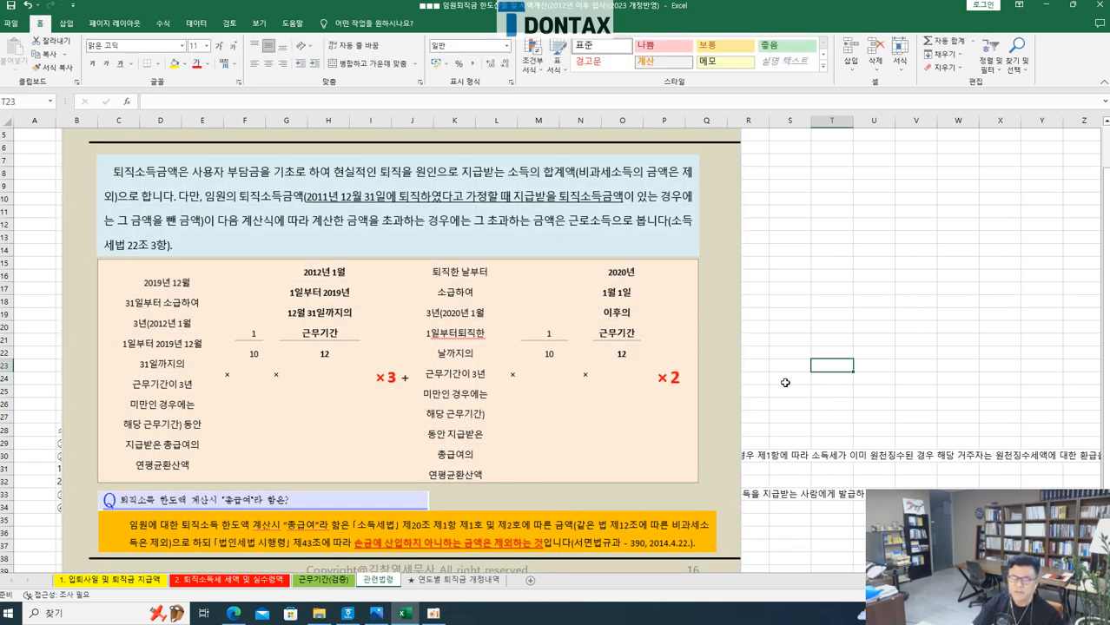
scroll(785, 382, down, 2)
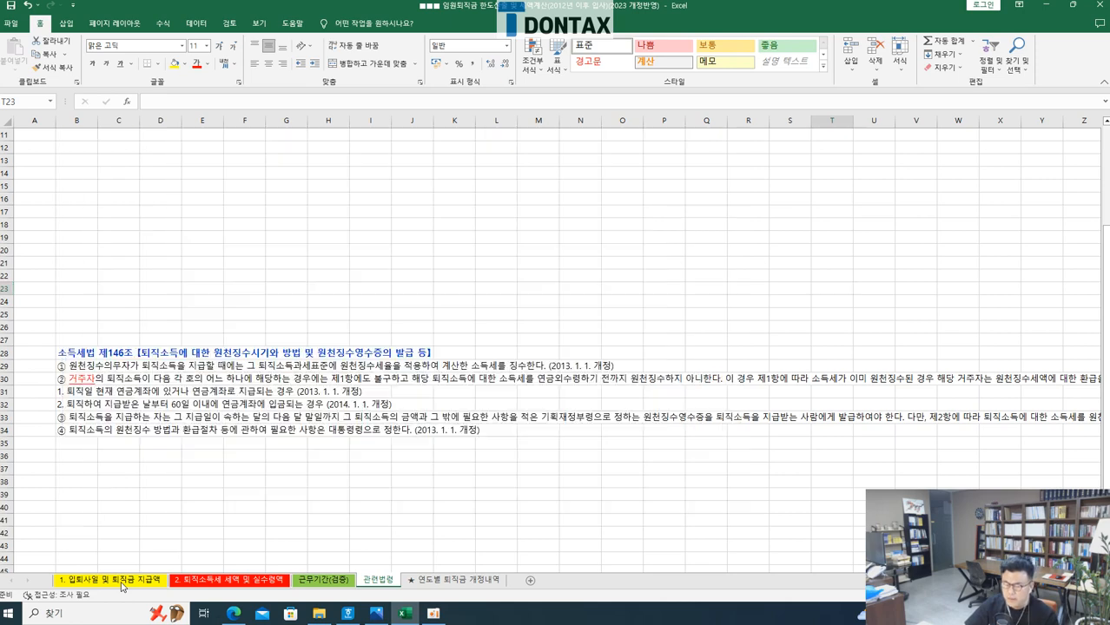
- Return to the sheet "1. 입퇴사일 및 퇴직금 지급액" and examine the 2019, 2018 and 2017 총급여 entries in B26 to D26
click(120, 580)
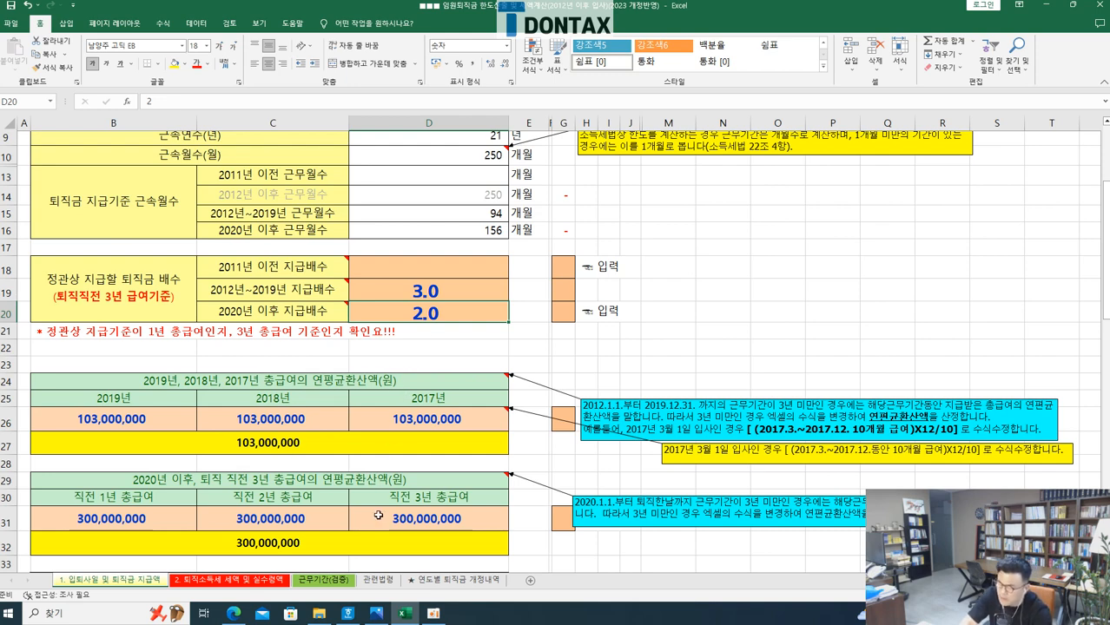
click(146, 424)
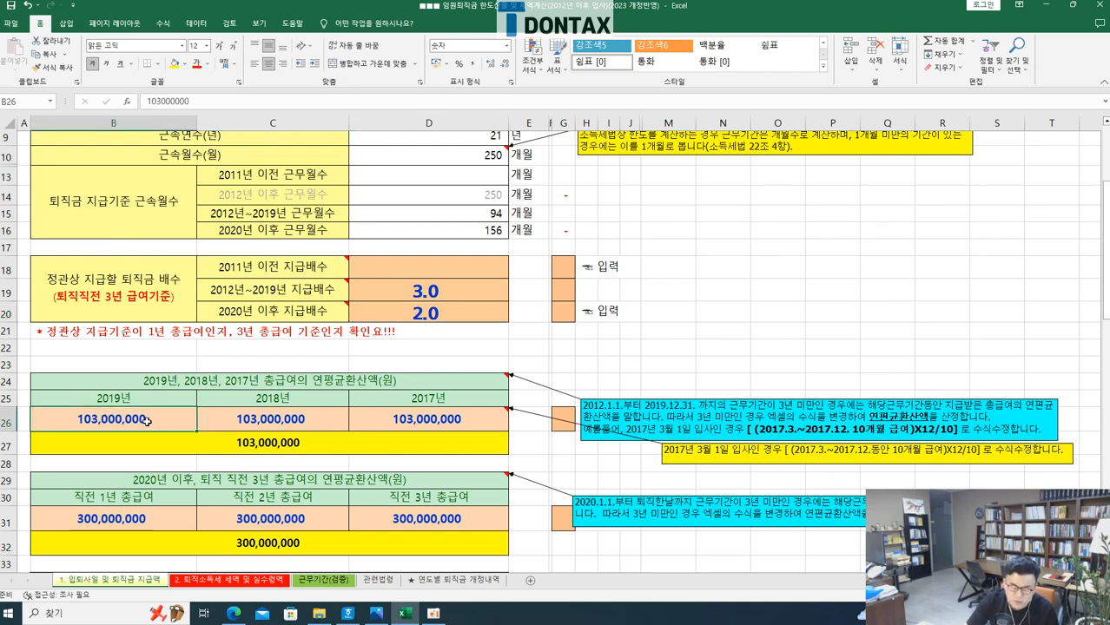
click(260, 419)
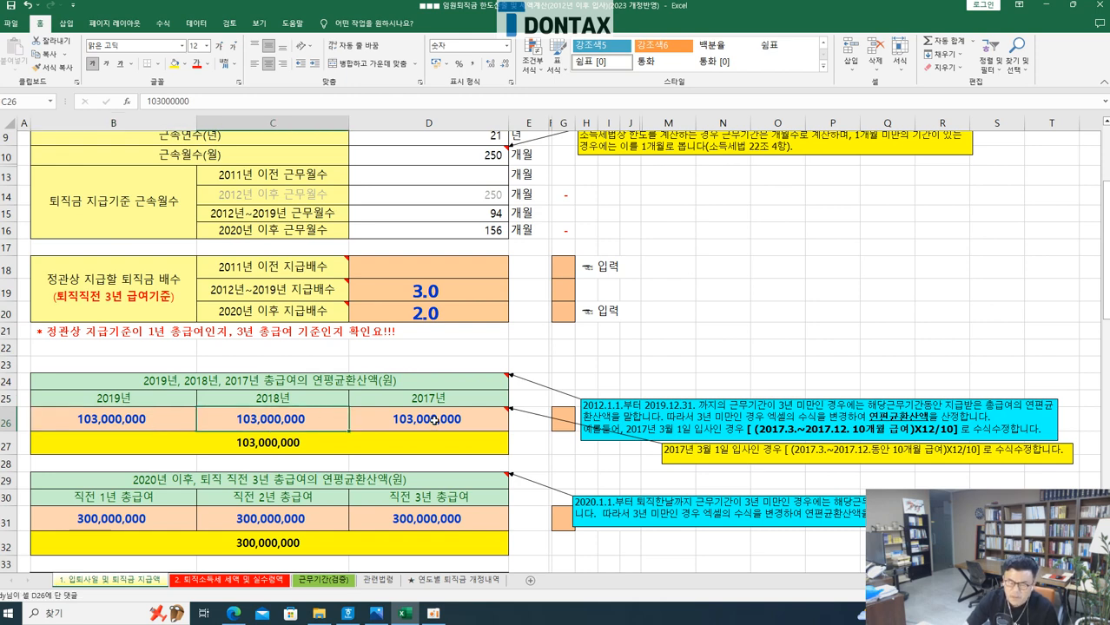
click(432, 420)
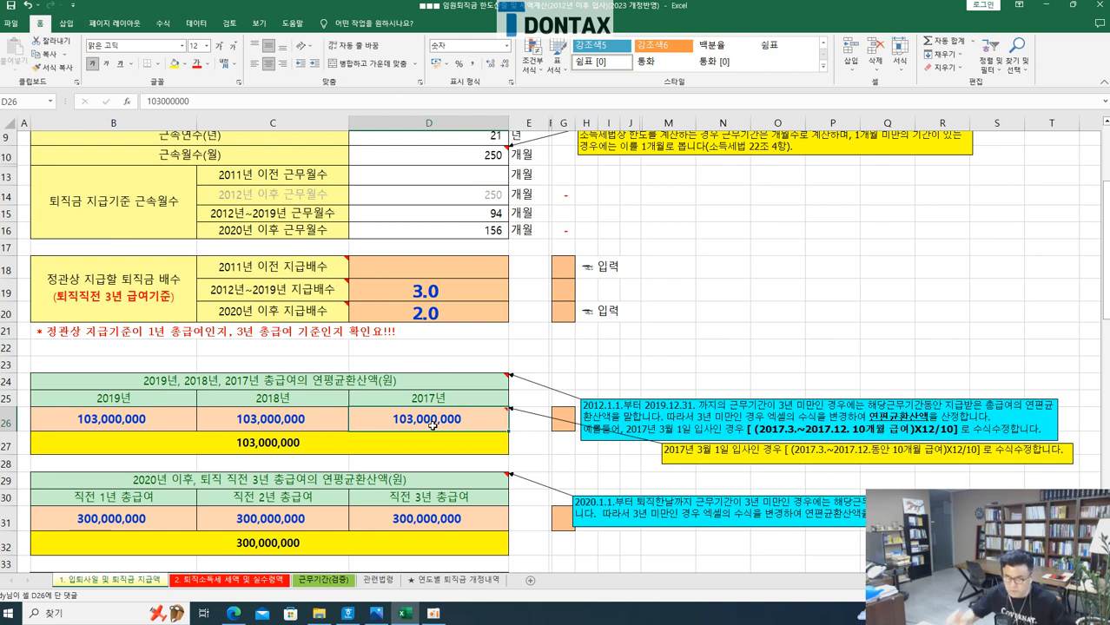
click(166, 417)
click(240, 418)
click(408, 419)
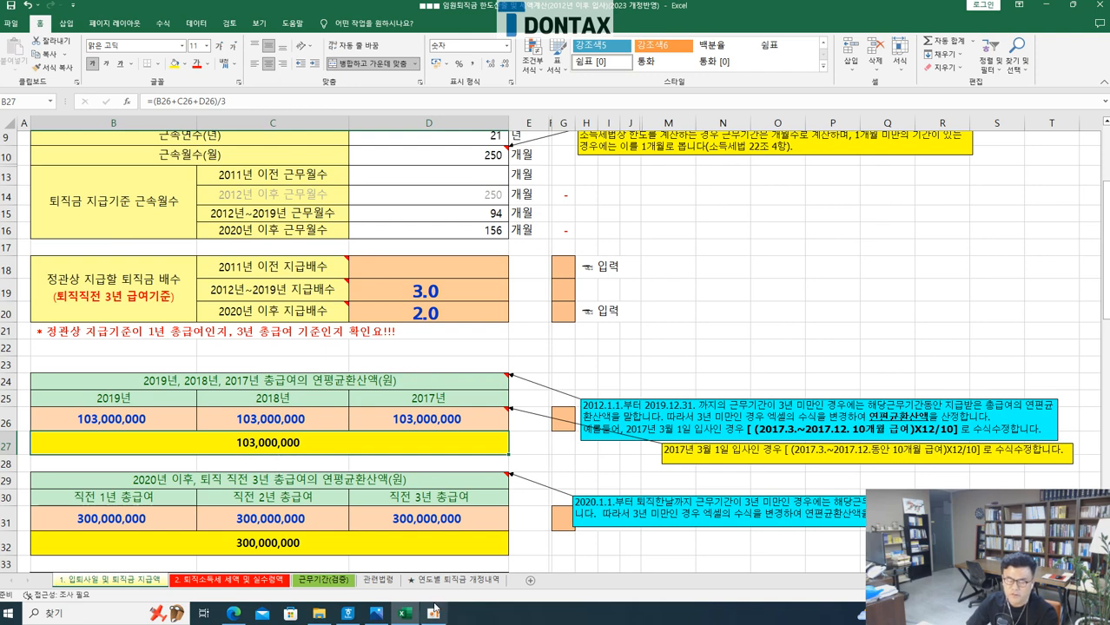
- Read the 퇴직소득 한도 formula on the 관련법령 sheet and compare it with the 2017년 총급여 in D26 and the average in B27
click(378, 580)
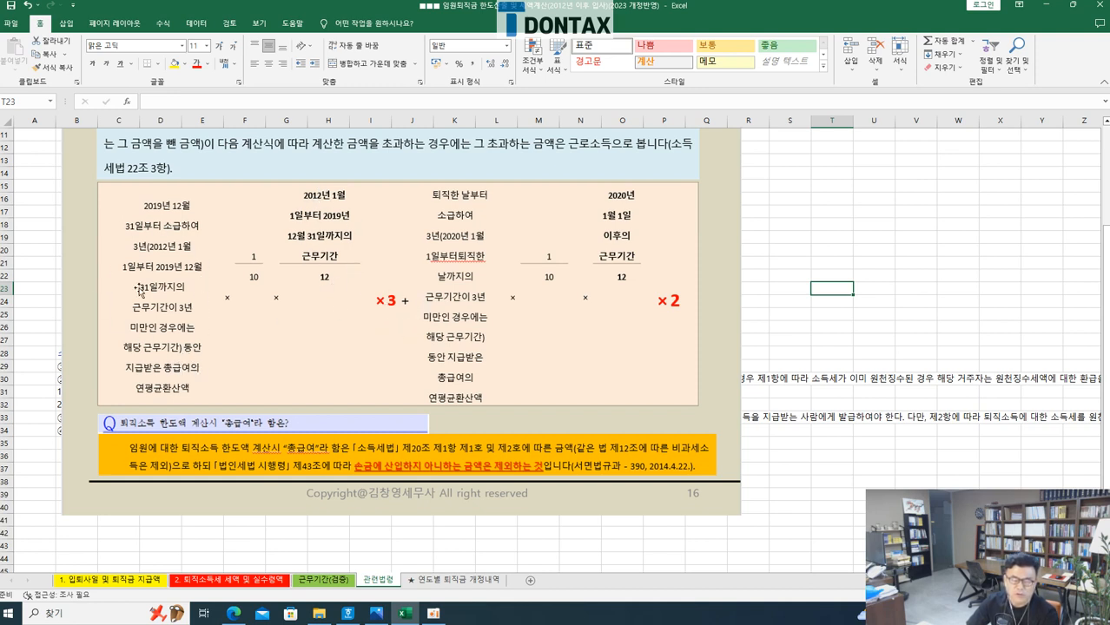
click(139, 582)
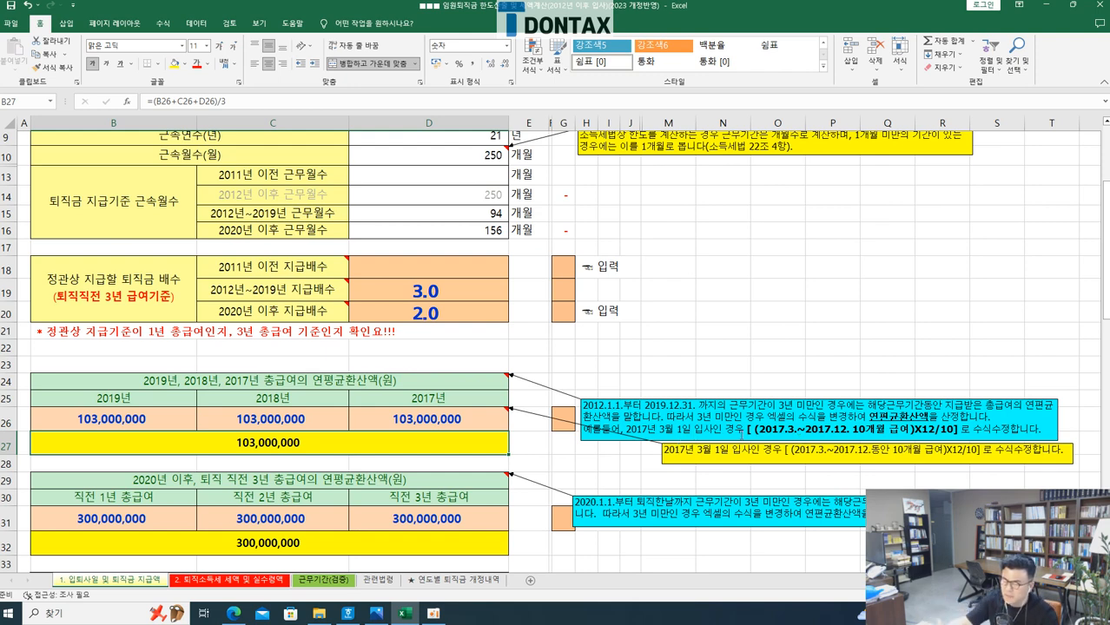
click(435, 416)
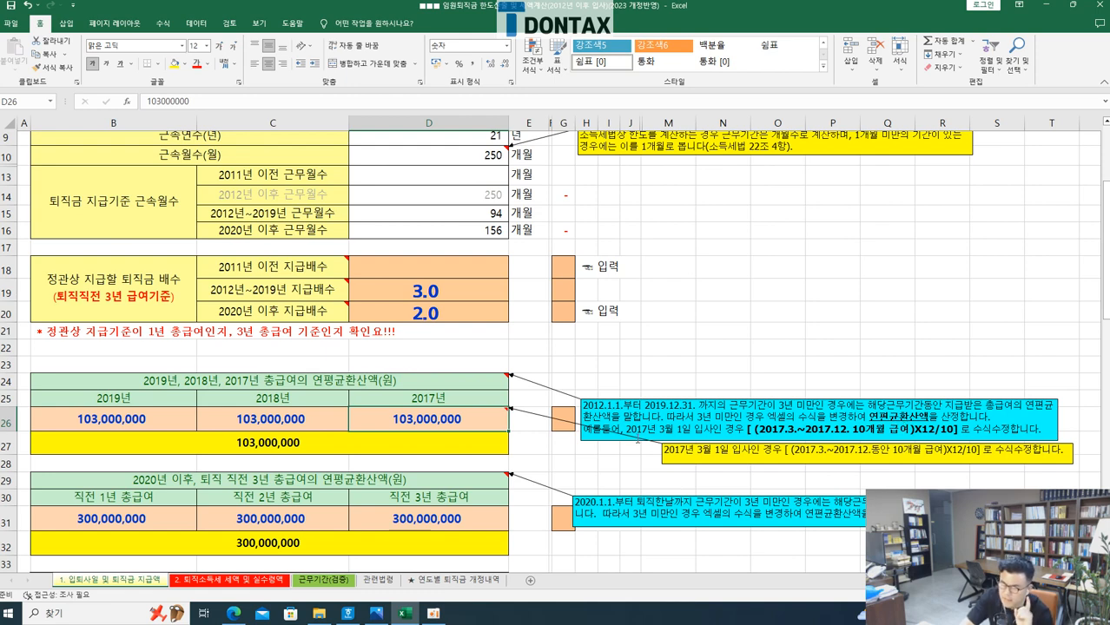
click(200, 447)
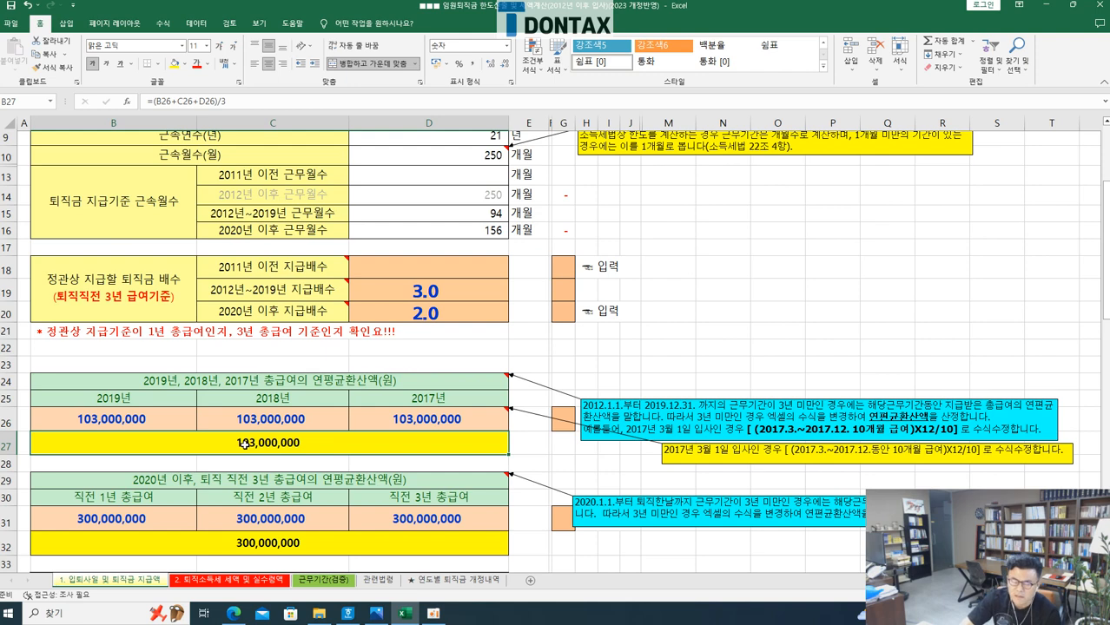
scroll(247, 443, down, 1)
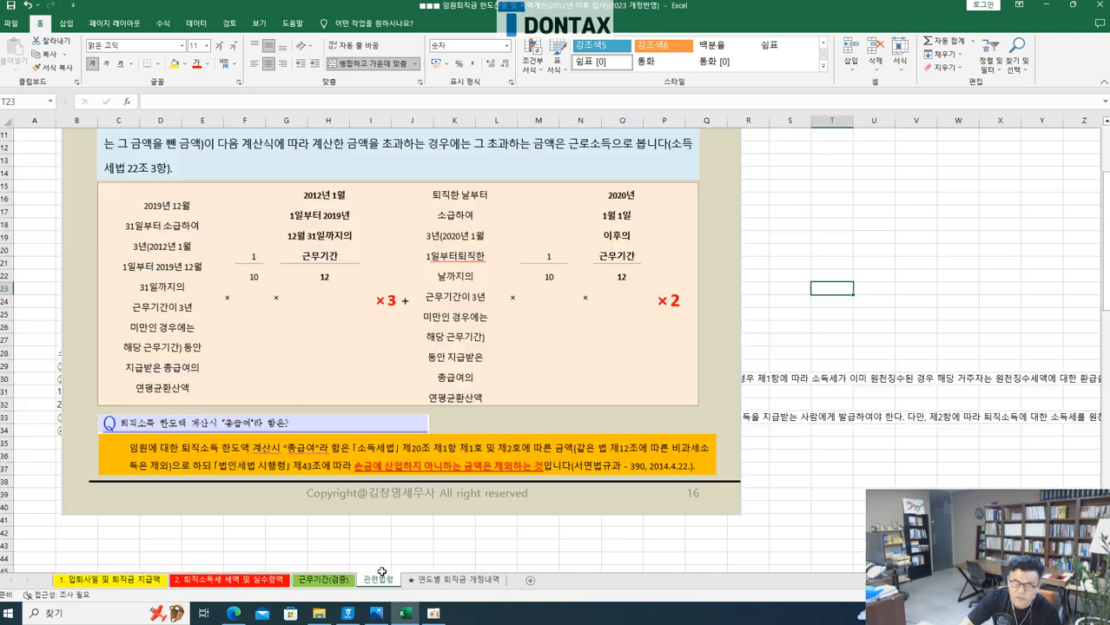
- Reread the post-2020 part of the limit formula on 관련법령 and check the 퇴직(예정)일 in D7 on the first sheet
click(369, 583)
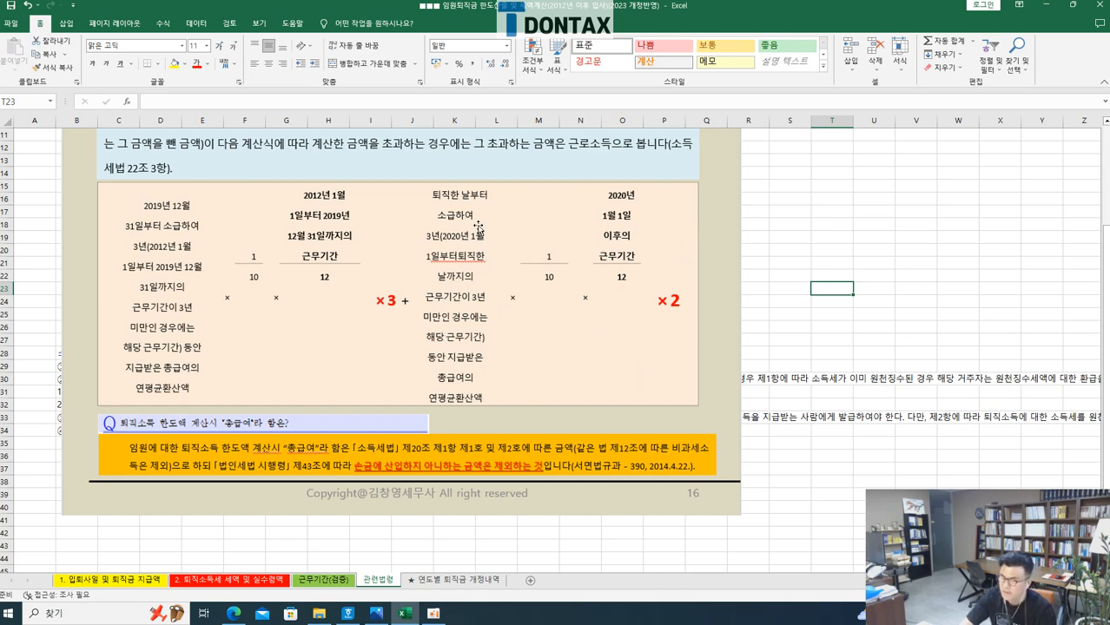
click(323, 579)
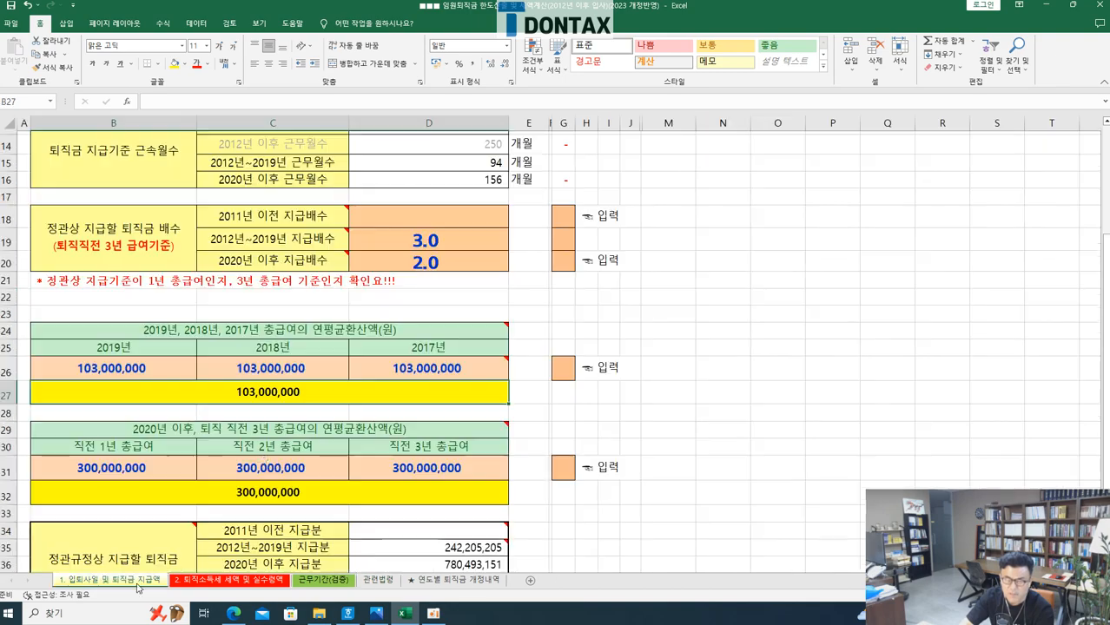
scroll(379, 264, up, 3)
scroll(380, 264, up, 1)
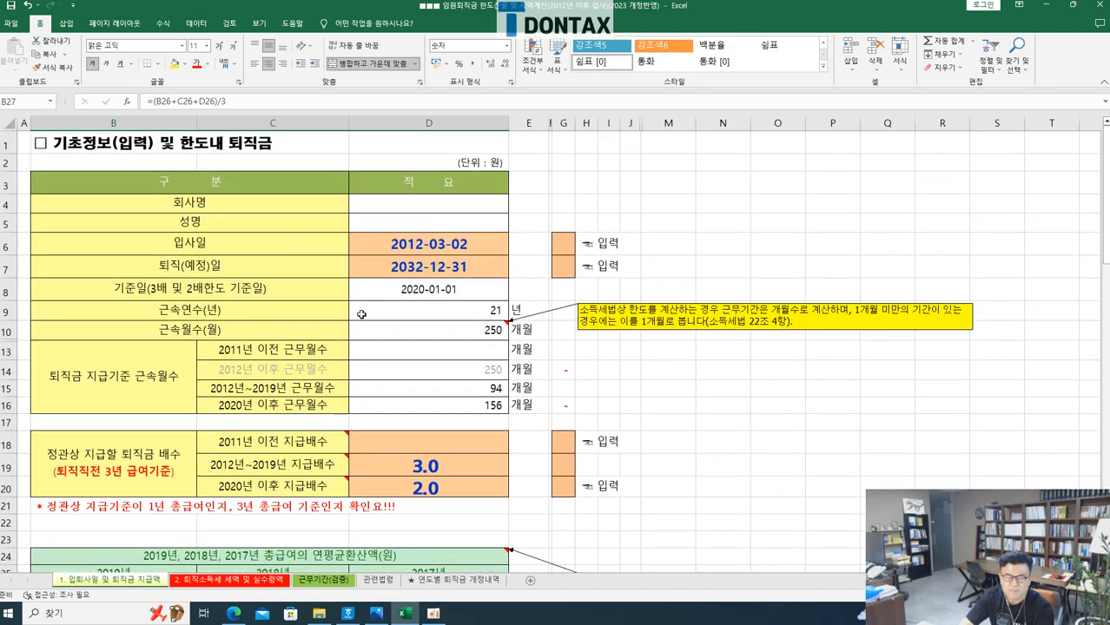
click(406, 269)
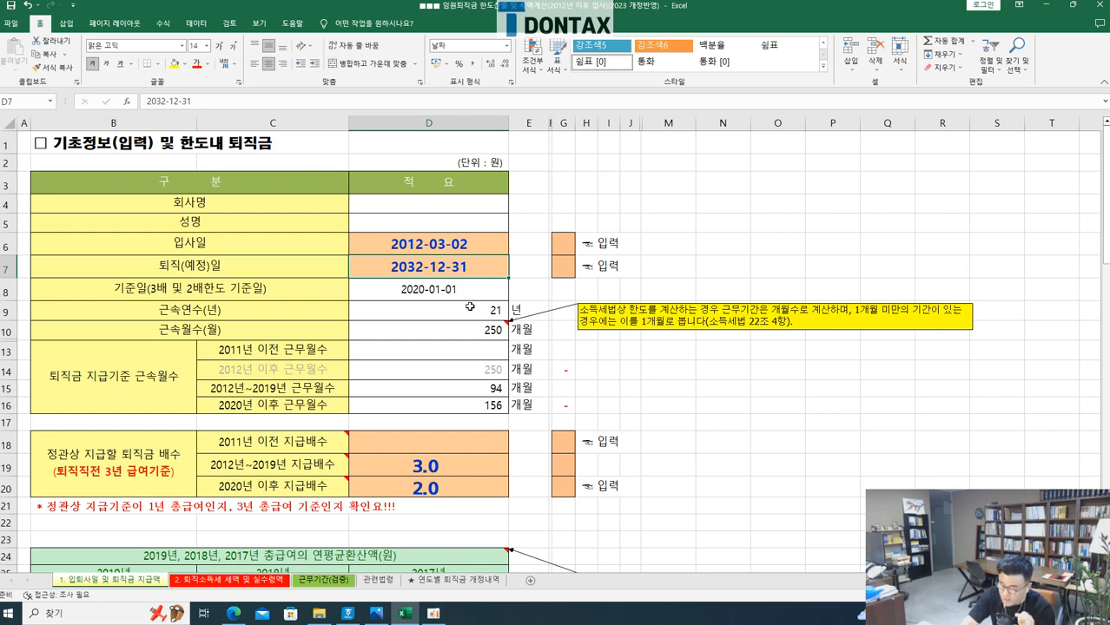
scroll(469, 306, down, 8)
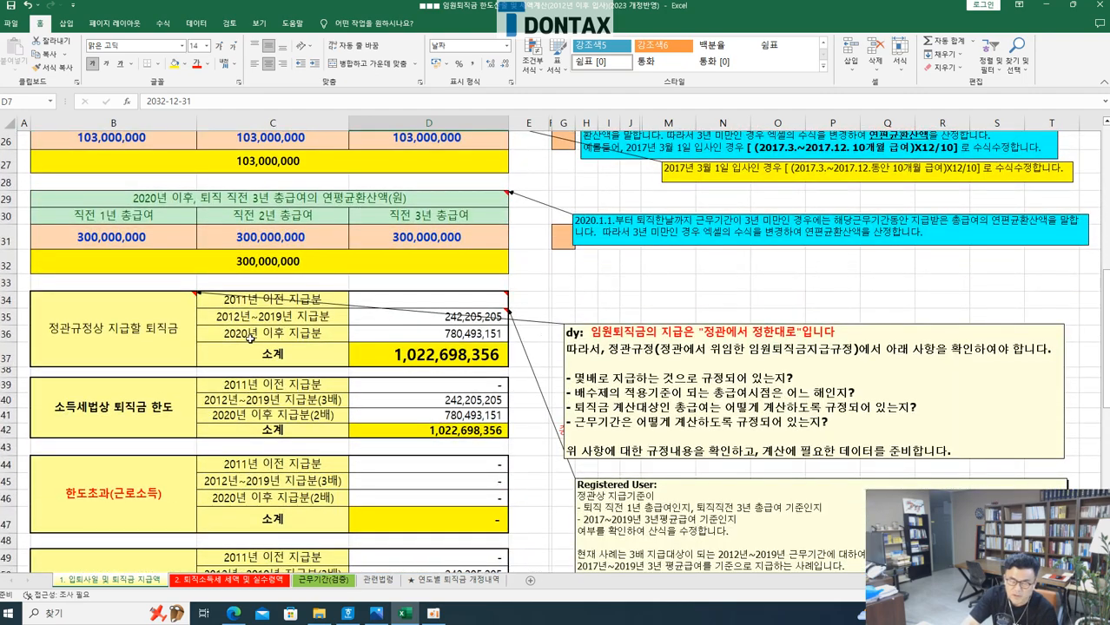
- Examine the 직전 1년, 2년 and 3년 총급여 entries in B31 to D31 and their average formula in B32
scroll(251, 330, up, 1)
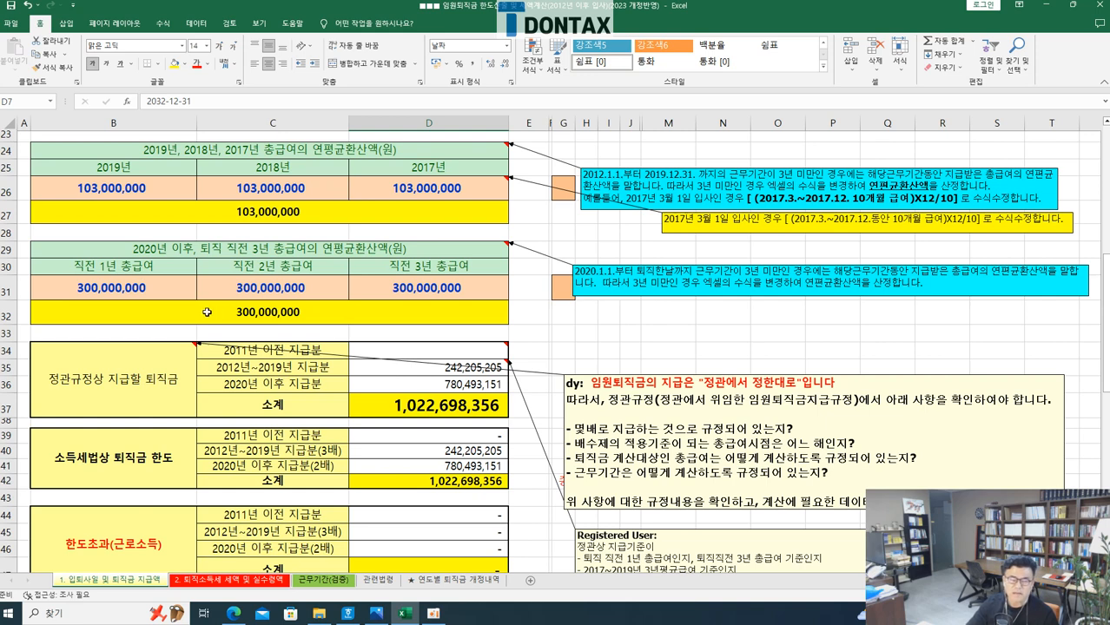
click(153, 285)
click(238, 291)
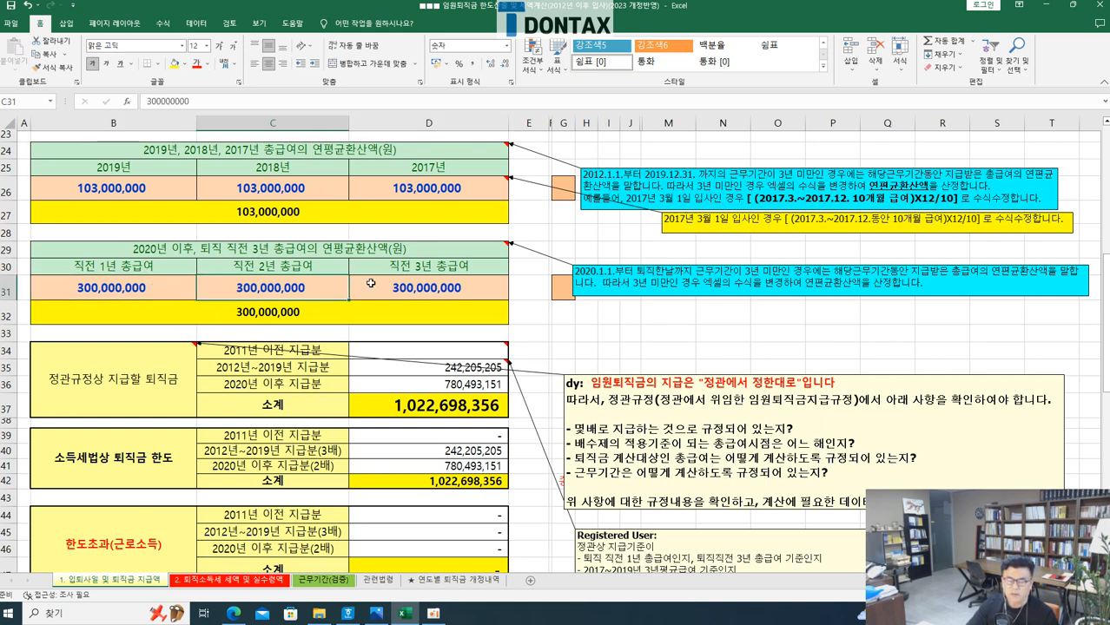
click(370, 283)
click(162, 285)
click(241, 289)
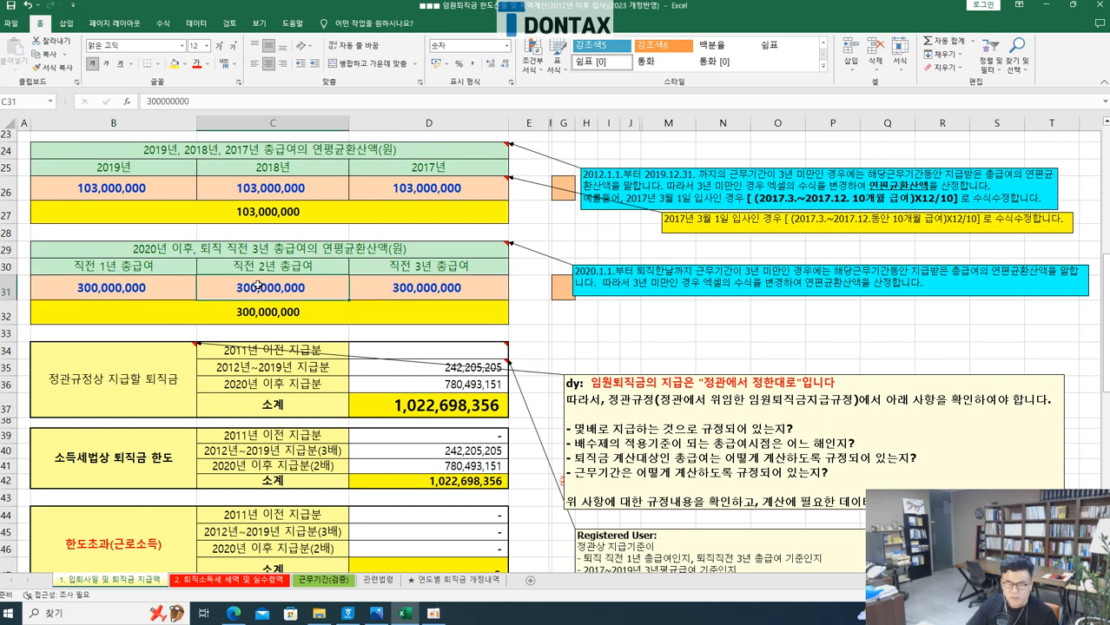
click(401, 286)
click(266, 312)
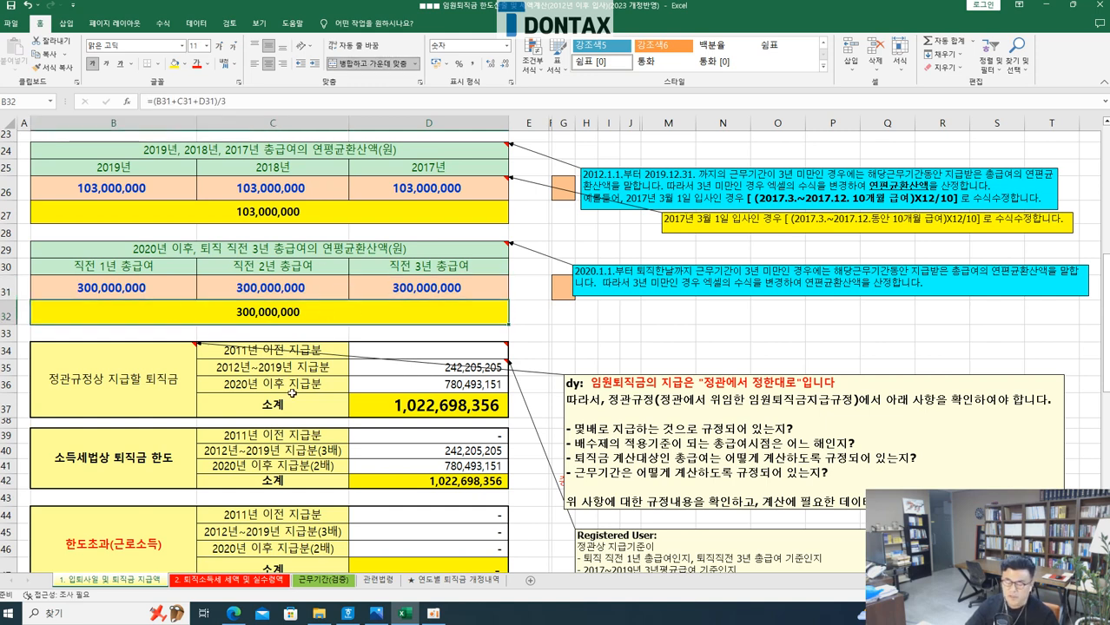
- Review the 입퇴사일 and 근속월수 entries against the 근무기간(검증) sheet and return to the first sheet
scroll(292, 356, up, 7)
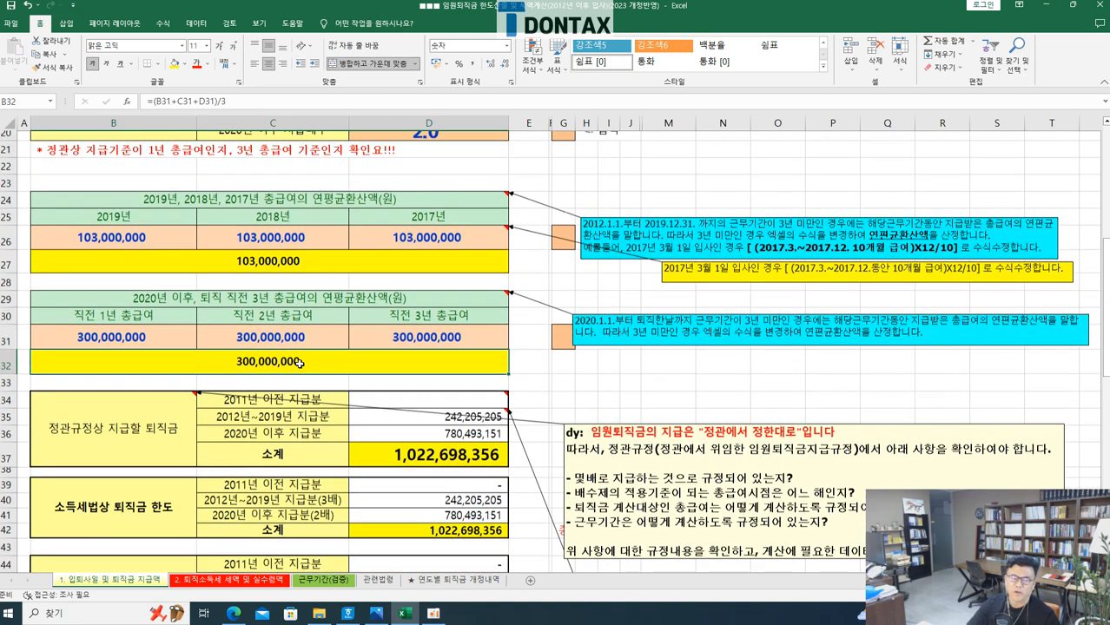
scroll(299, 365, up, 1)
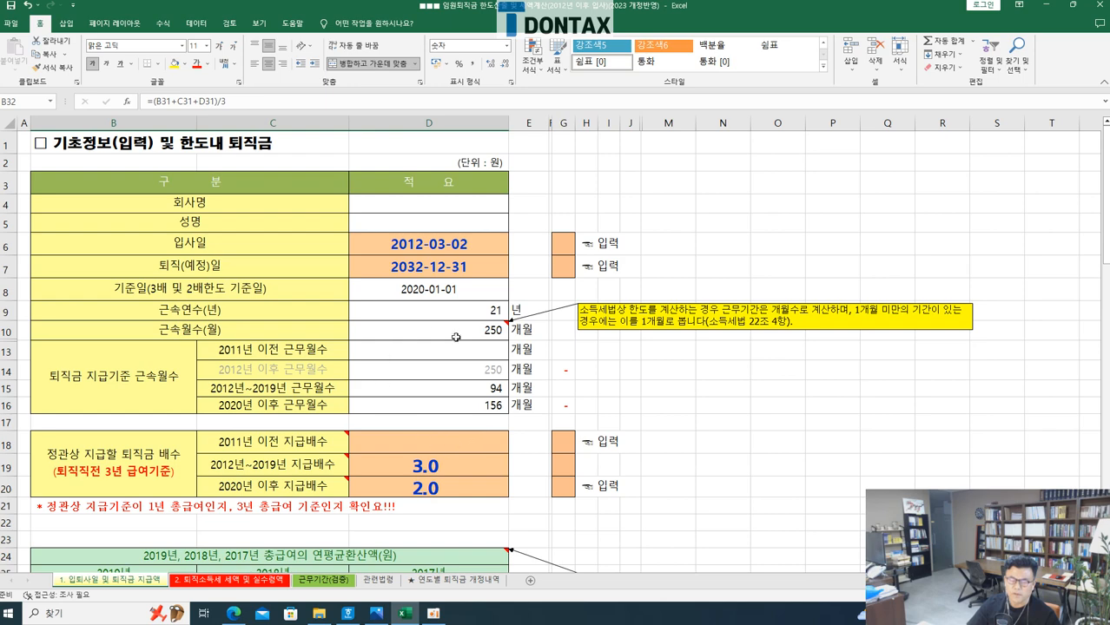
click(322, 580)
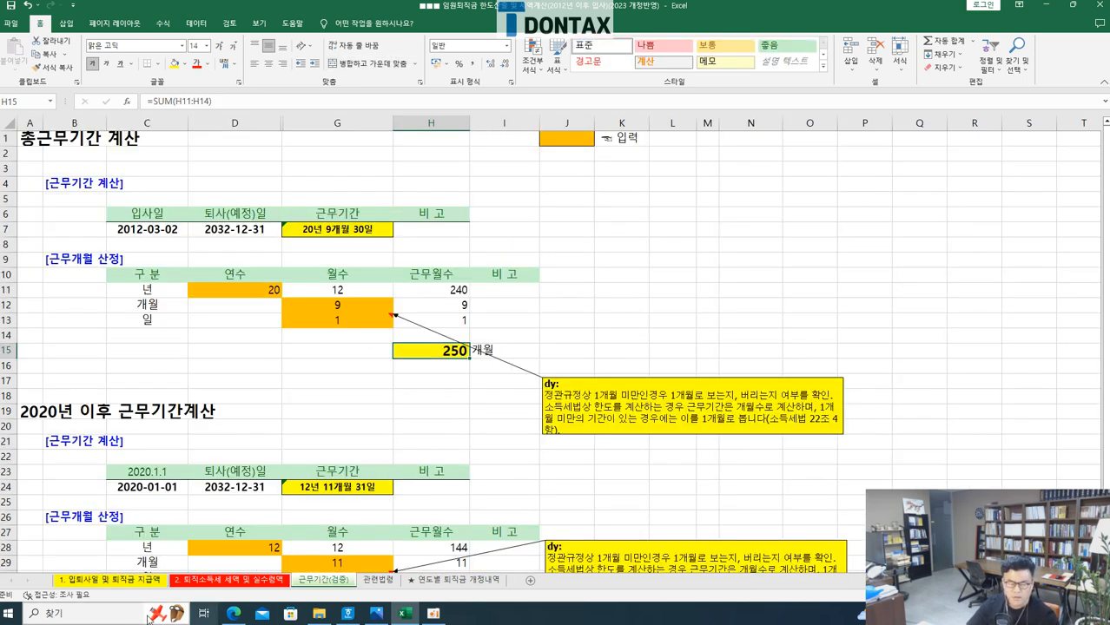
click(124, 580)
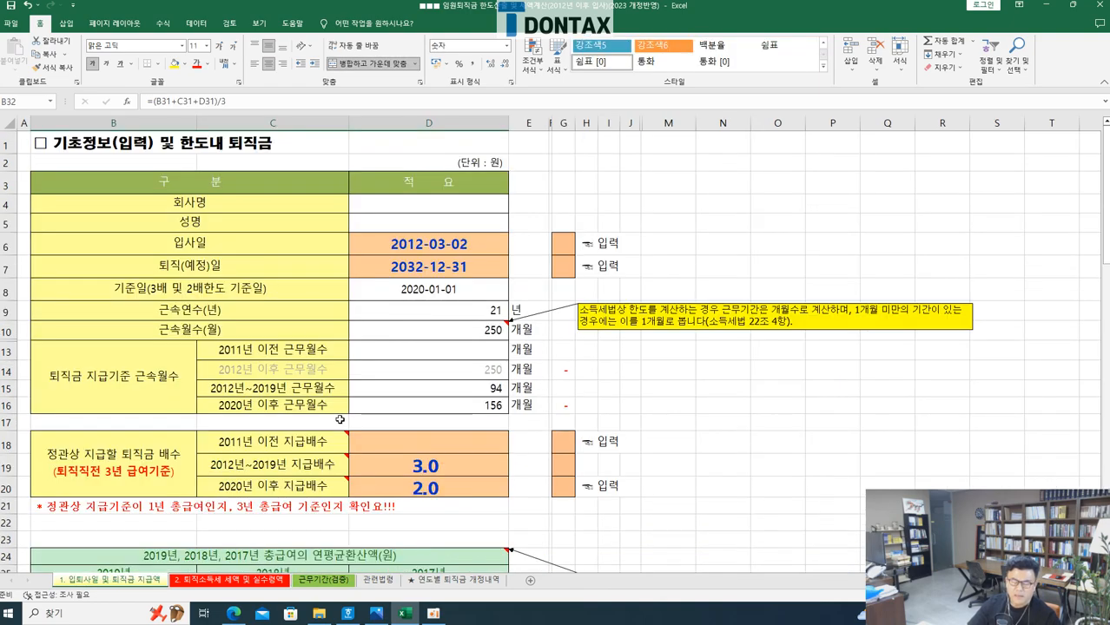
- Check the 2012년~2019년 지급배수 in D19 and the 2020년 이후 지급배수 in D20
scroll(339, 419, down, 3)
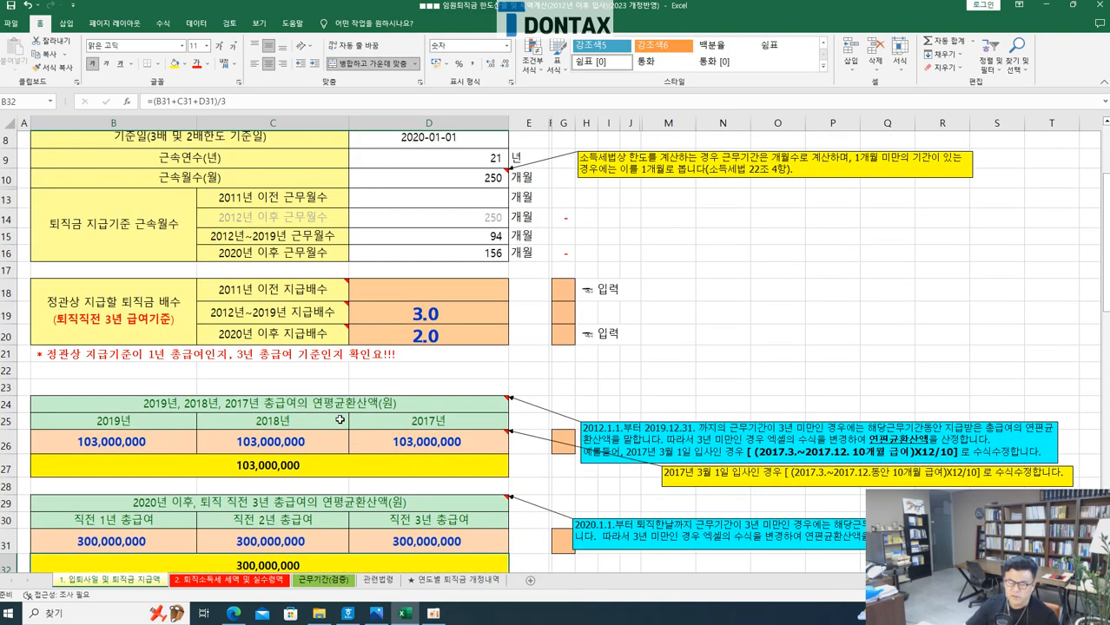
click(426, 310)
click(426, 330)
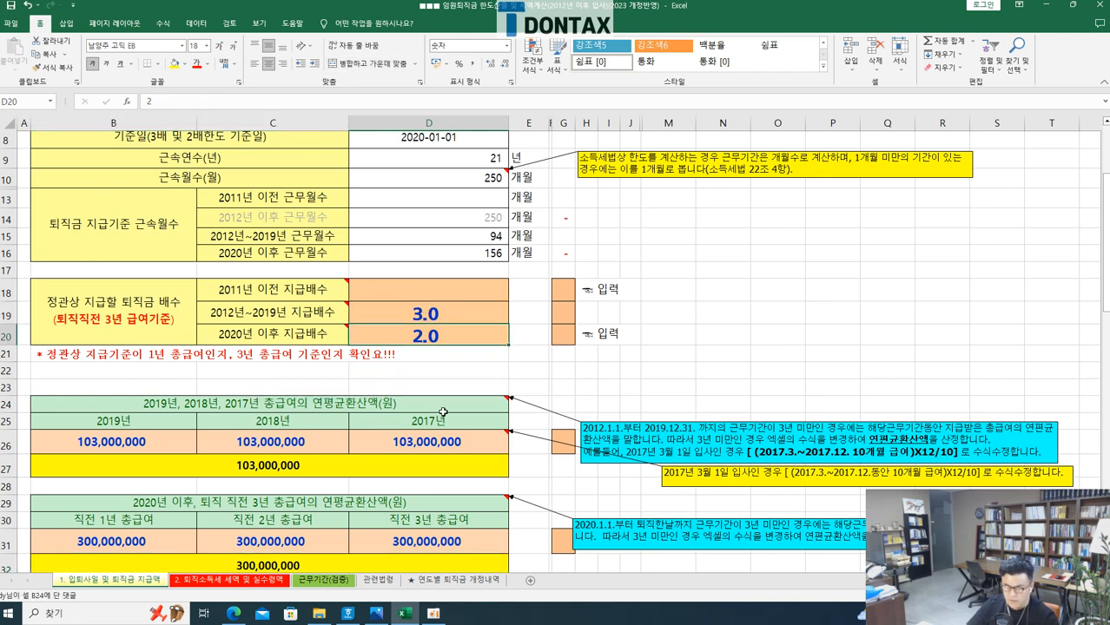
- Consult the limit formula on 관련법령 and check the 2019년, 2018년 and 2017년 총급여 entries in B26 to D26
click(348, 582)
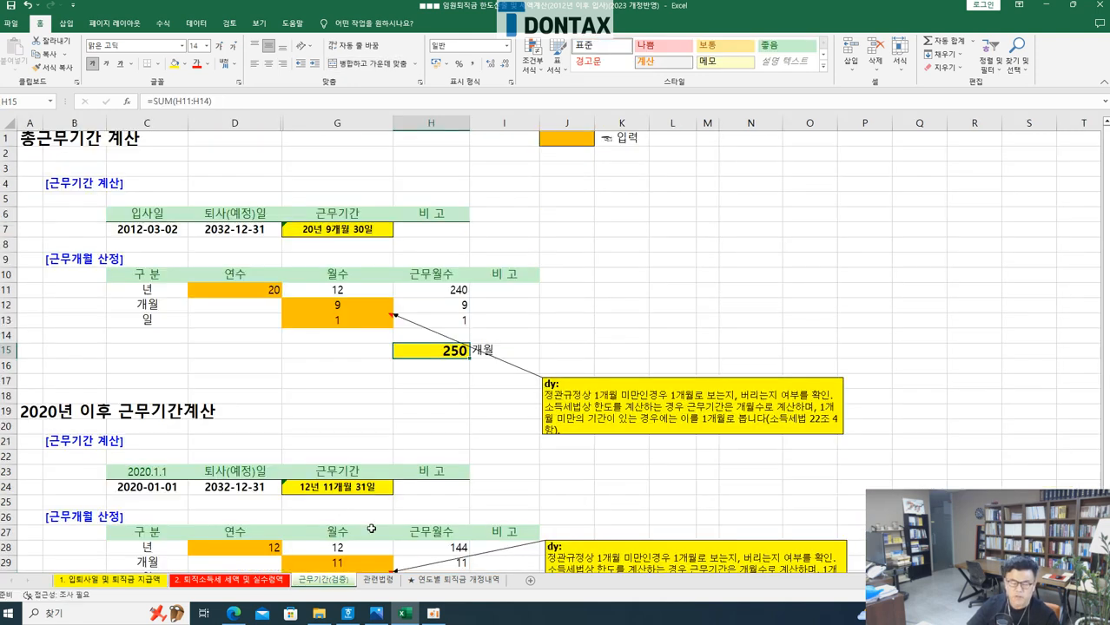
click(374, 582)
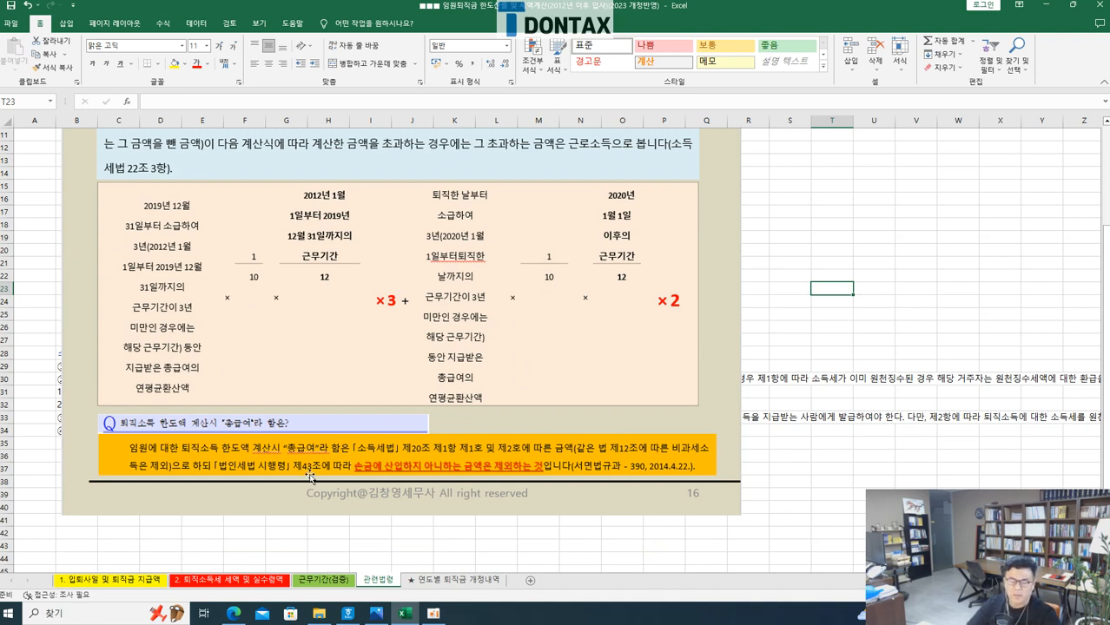
key(ctrl+Page_Up)
click(152, 441)
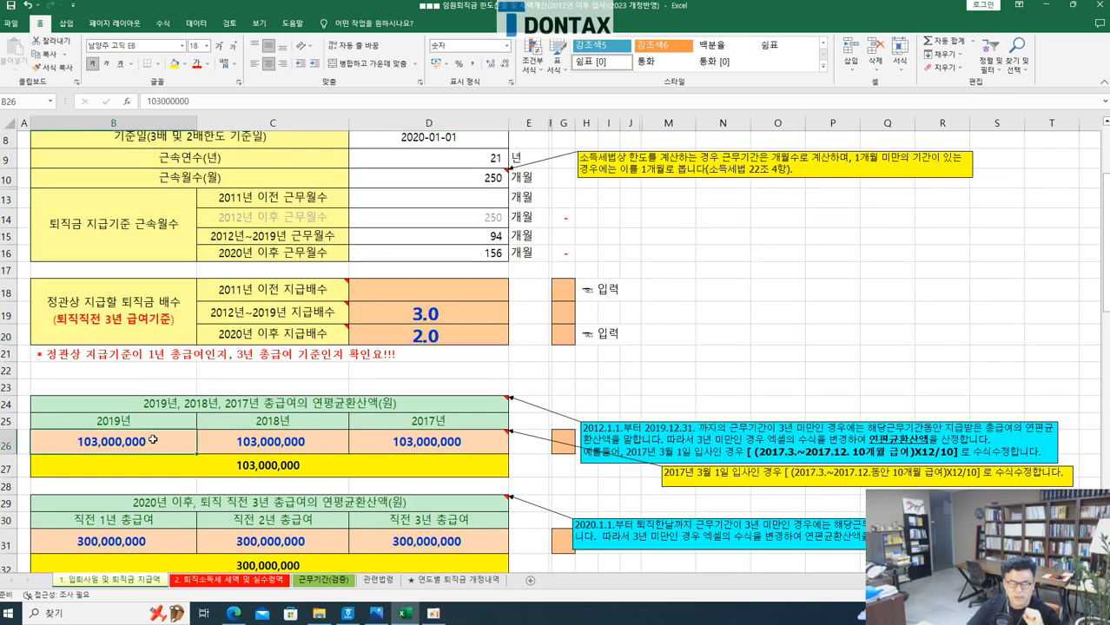
click(269, 442)
click(441, 439)
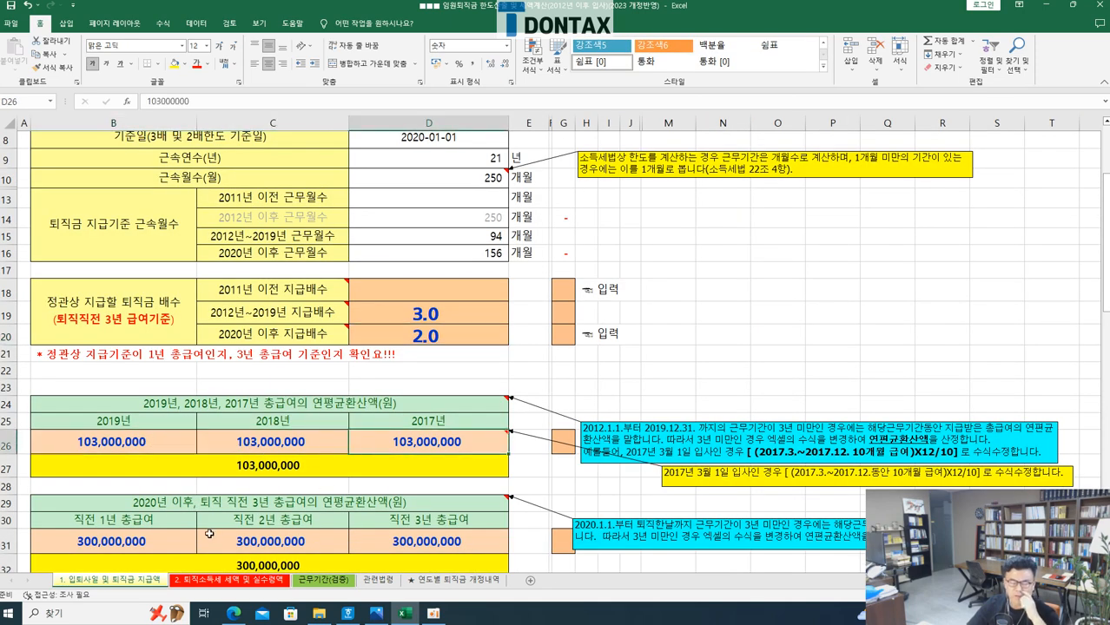
- Read the "총급여" definition on the 관련법령 sheet and return to check the 직전 1년 총급여 in B31
click(378, 580)
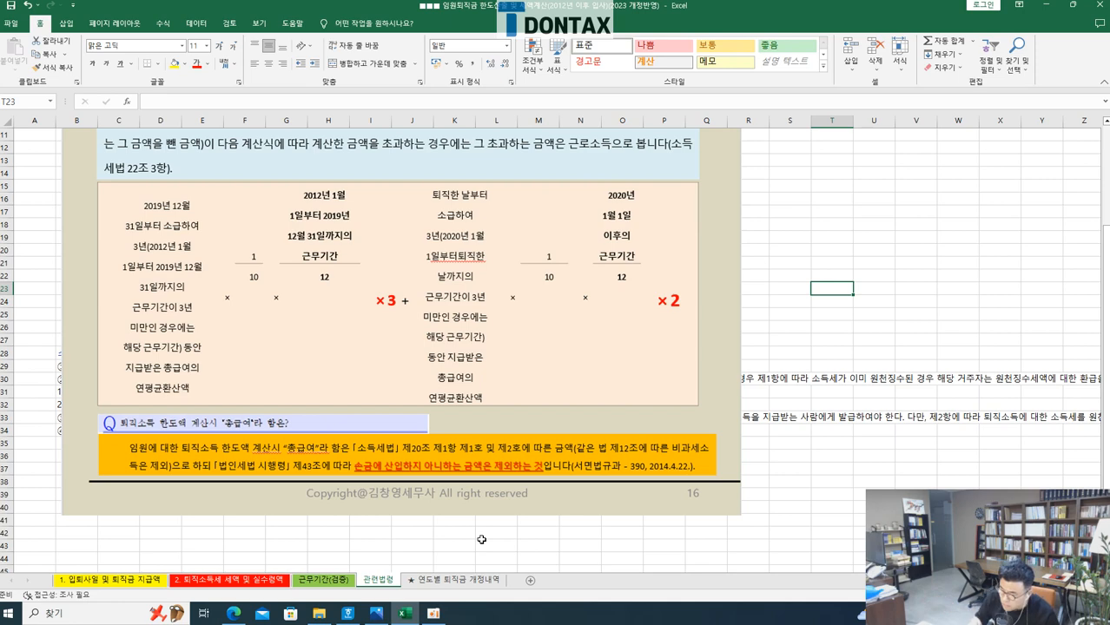
click(145, 585)
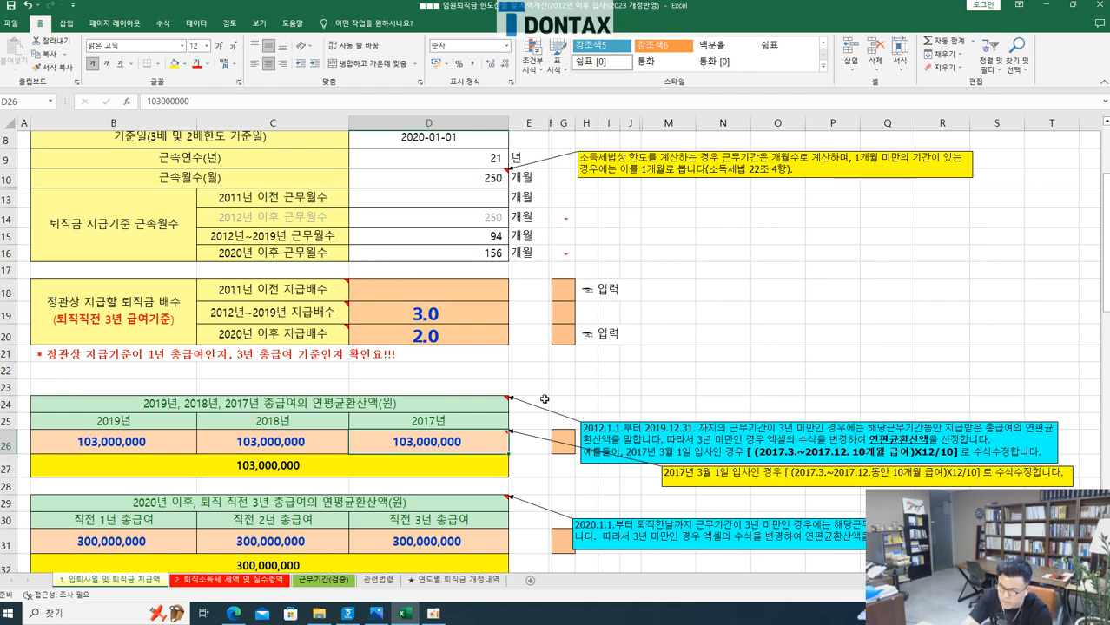
scroll(544, 398, down, 2)
click(117, 440)
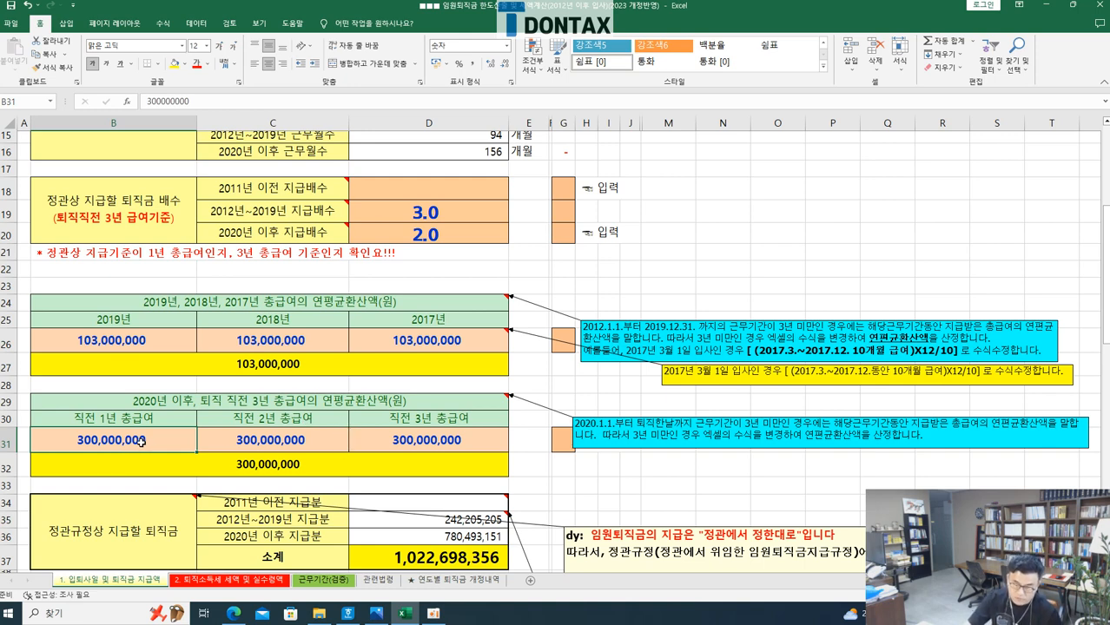
- Inspect the 정관규정상 지급할 퇴직금 formula for the 2012년~2019년 지급분 in D35 and trace it to the 근무월수 and 지급배수 cells
click(106, 544)
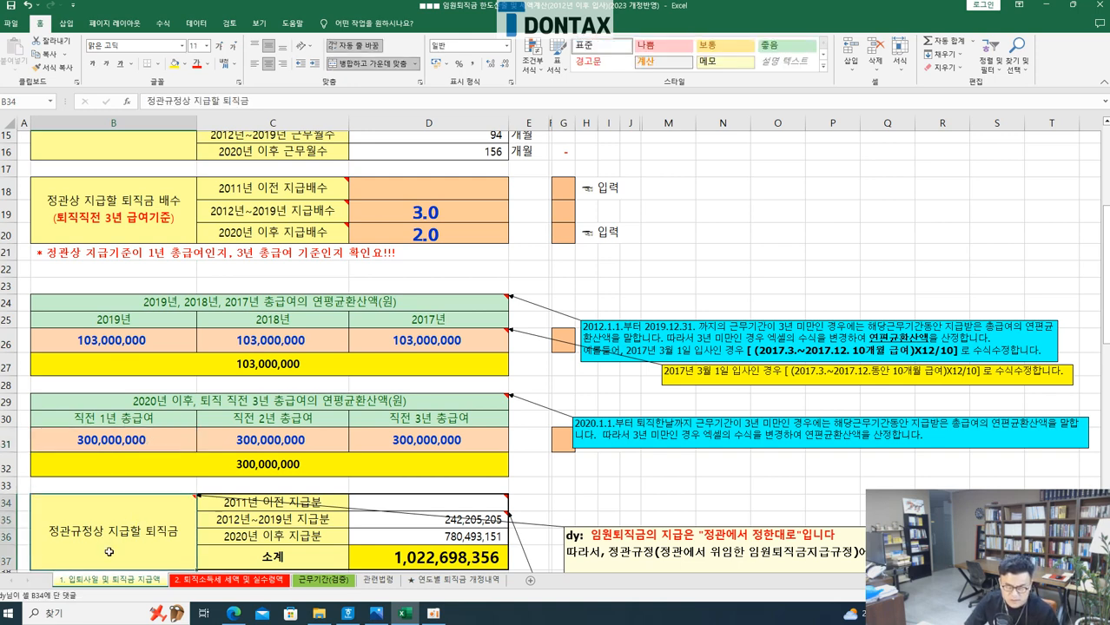
scroll(425, 423, down, 2)
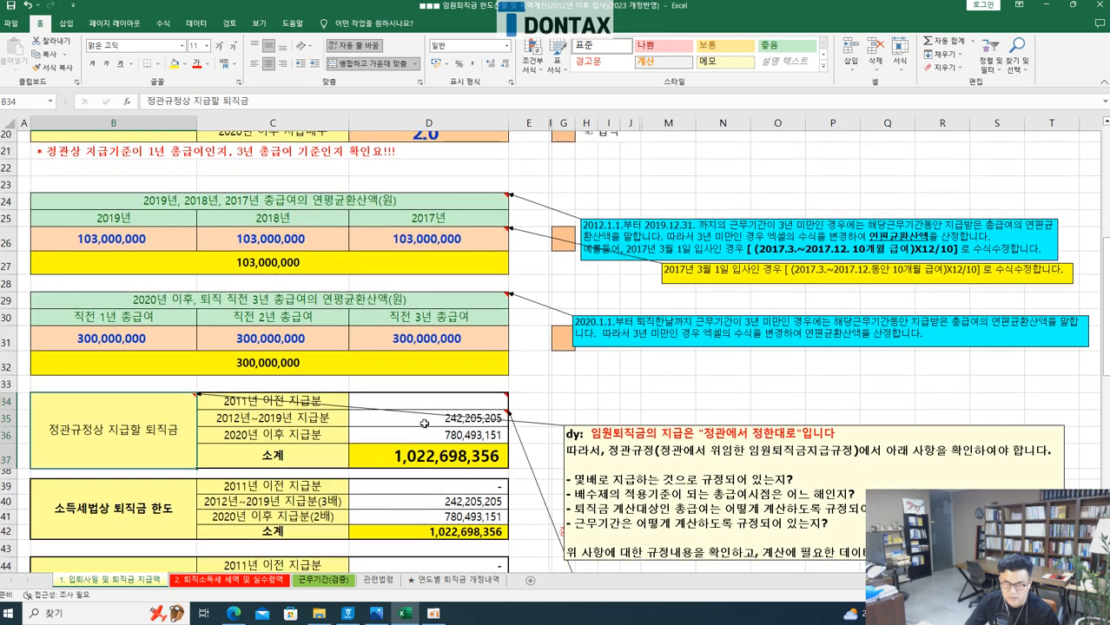
click(428, 418)
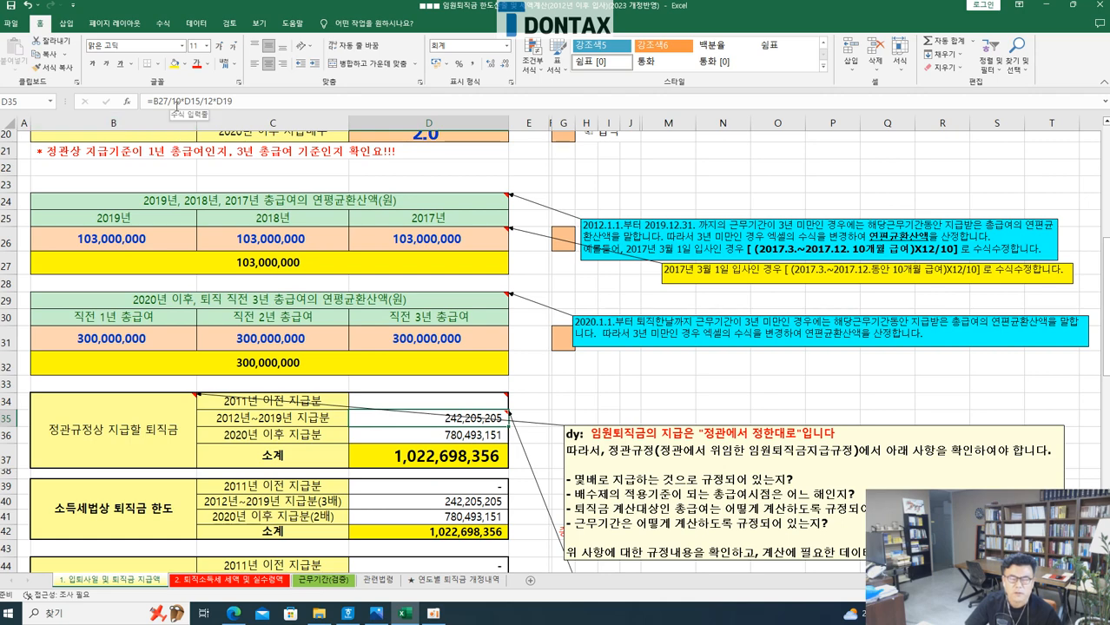
scroll(311, 215, up, 4)
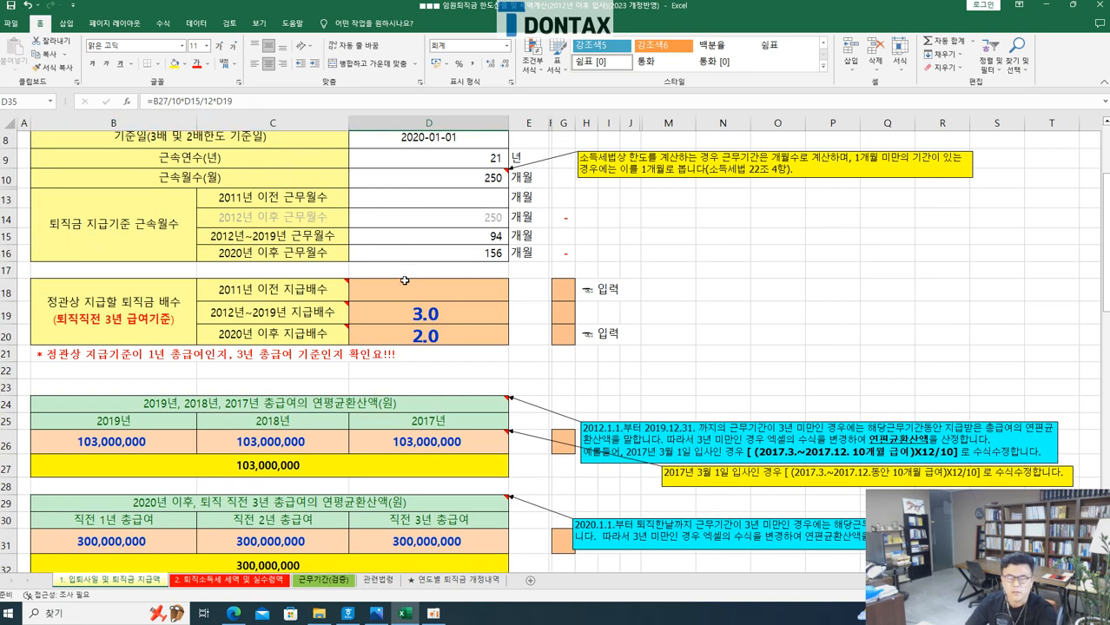
scroll(424, 330, down, 1)
scroll(424, 330, down, 6)
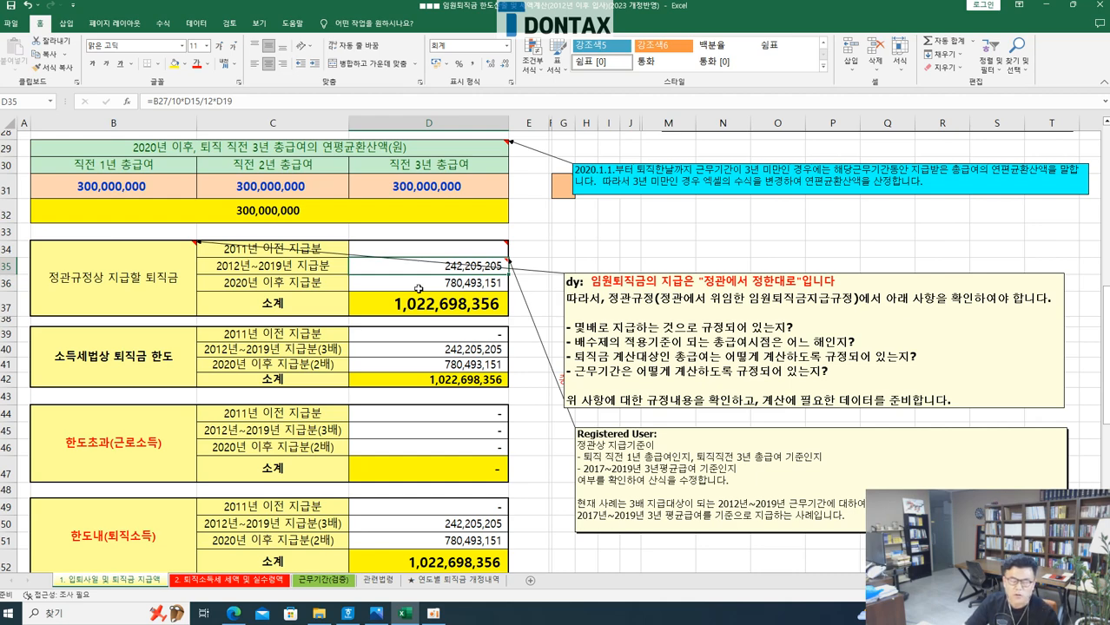
- Inspect the 소득세법상 퇴직금 한도 formula for 2012년~2019년 지급분(3배) in D40 and the 직전 1년 총급여 in B31
scroll(418, 300, up, 1)
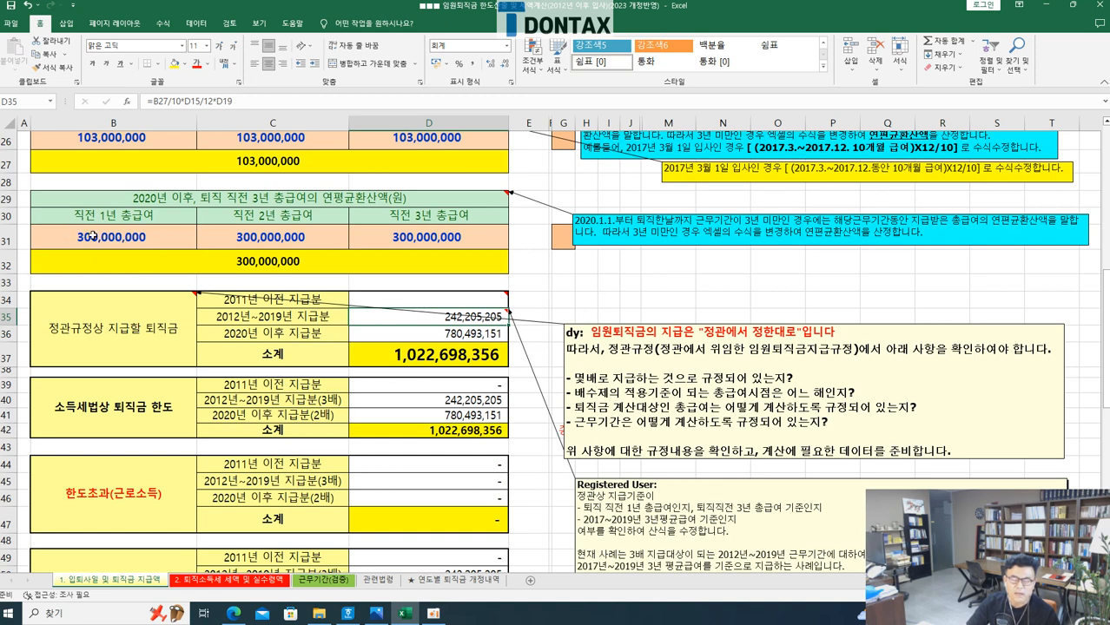
click(417, 400)
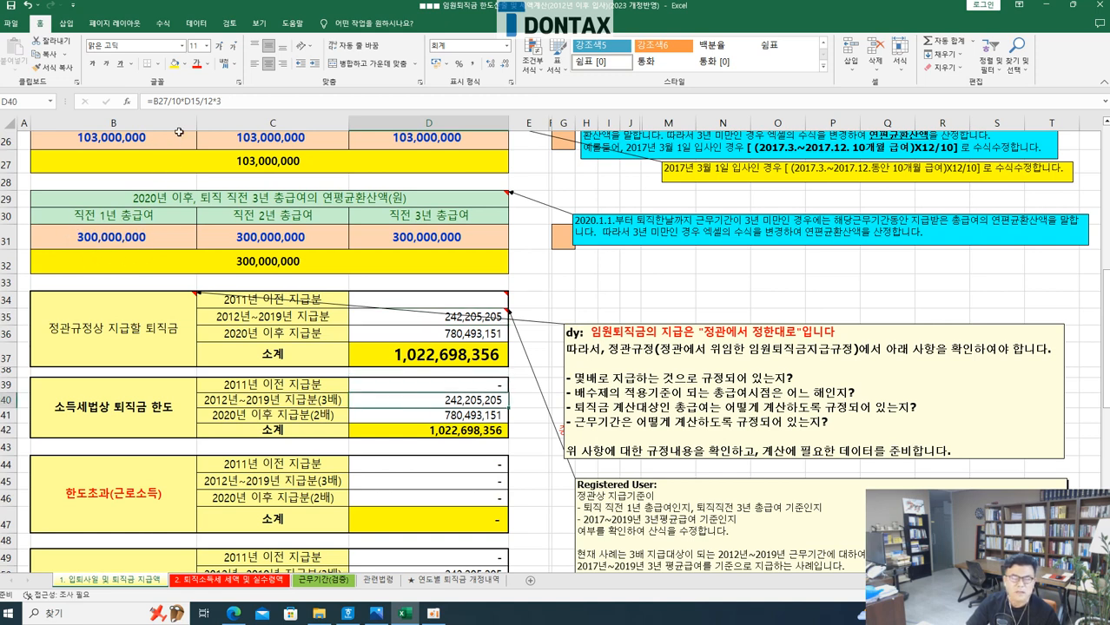
click(114, 237)
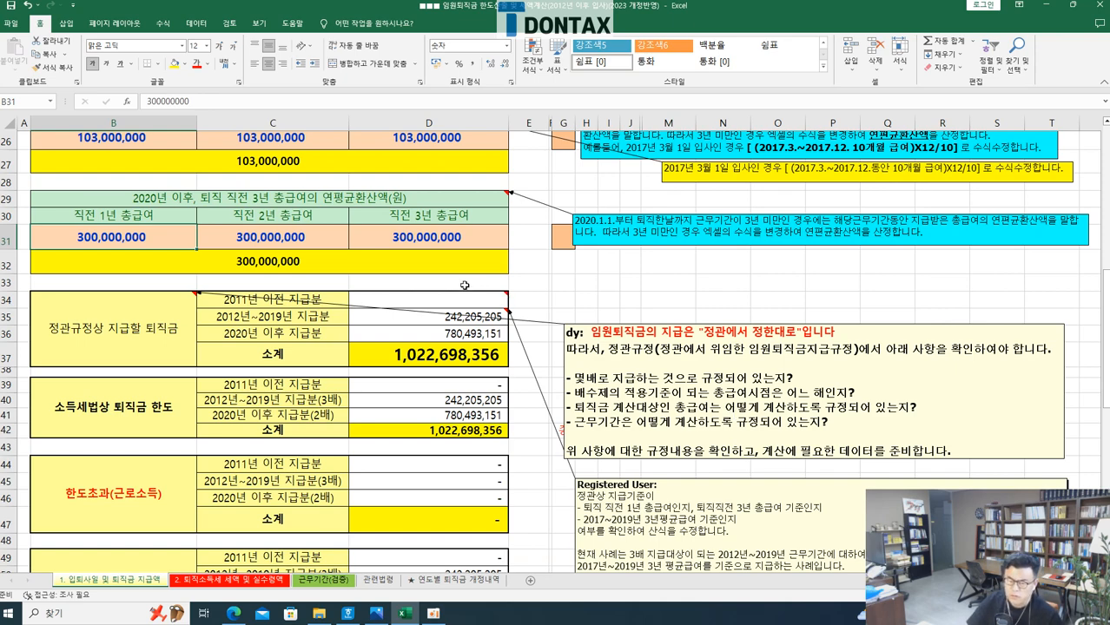
- Review the 정관규정상 지급할 퇴직금 block in rows 34 to 37 and inspect the 2012년~2019년 지급분 formula in D35
scroll(463, 285, up, 8)
scroll(465, 370, down, 9)
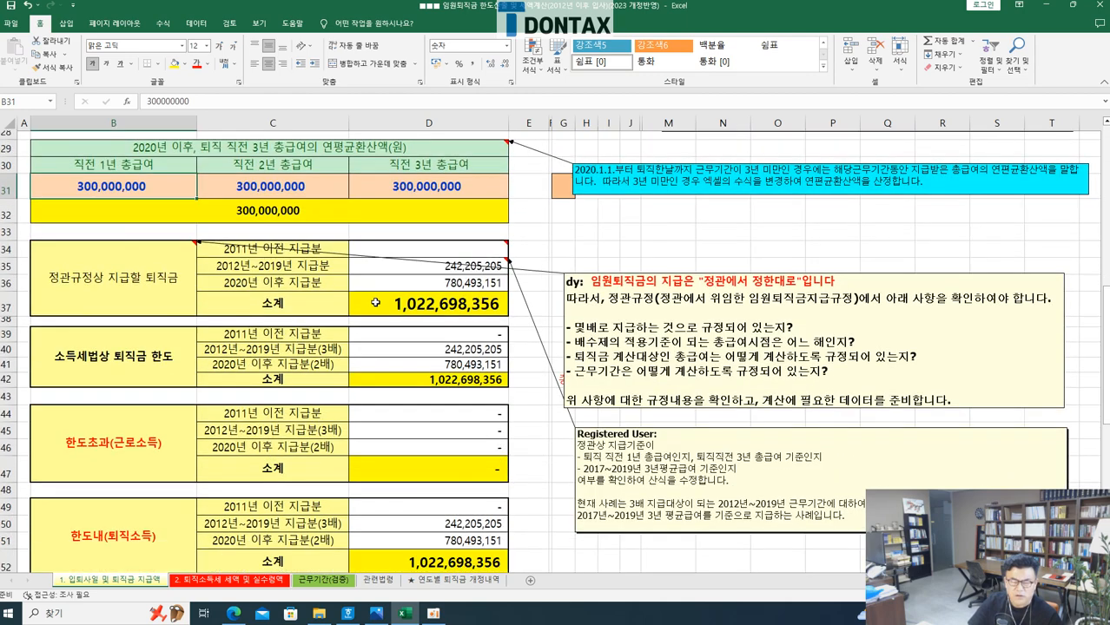
drag(6, 247, 7, 308)
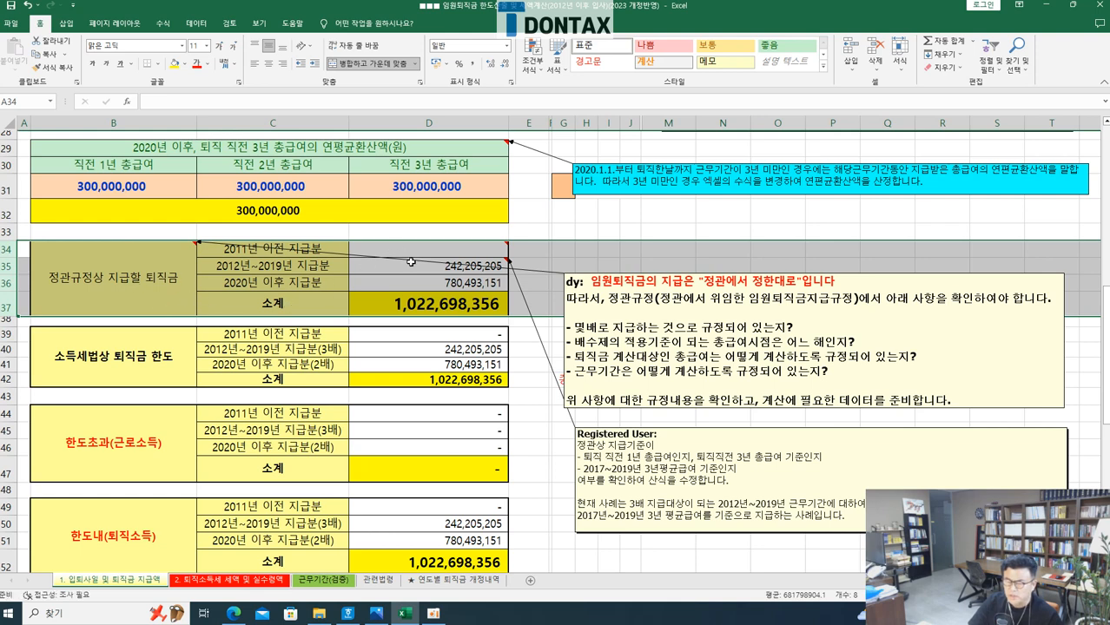
click(443, 267)
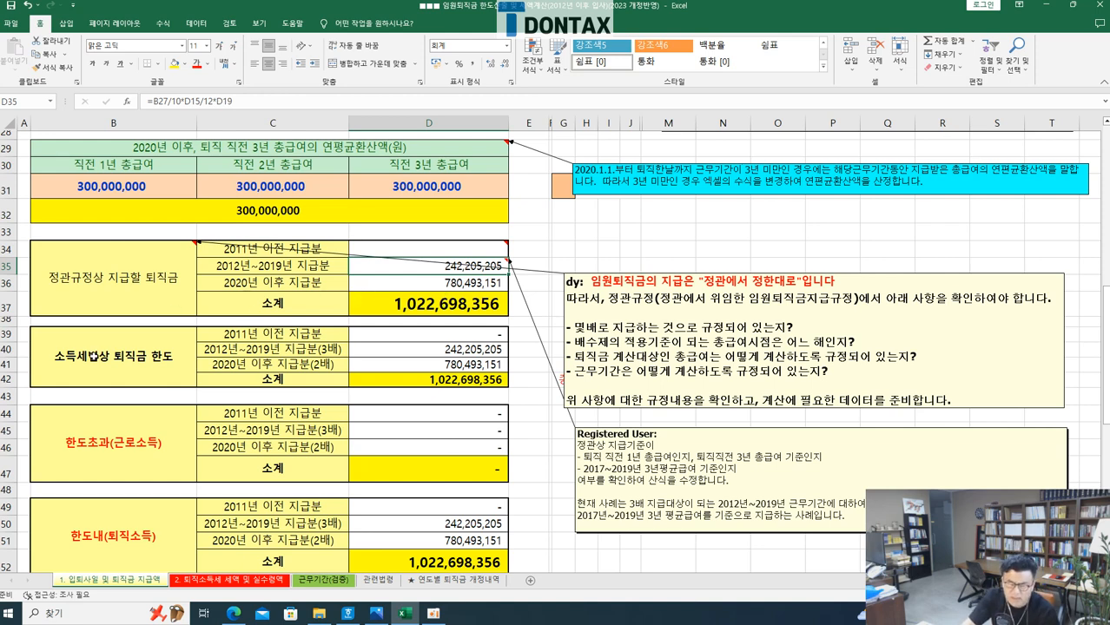
- Check the 소득세법상 퇴직금 한도 formula for 2012년~2019년 지급분(3배) in D40 against the multiplier formula on the 관련법령 sheet
click(111, 351)
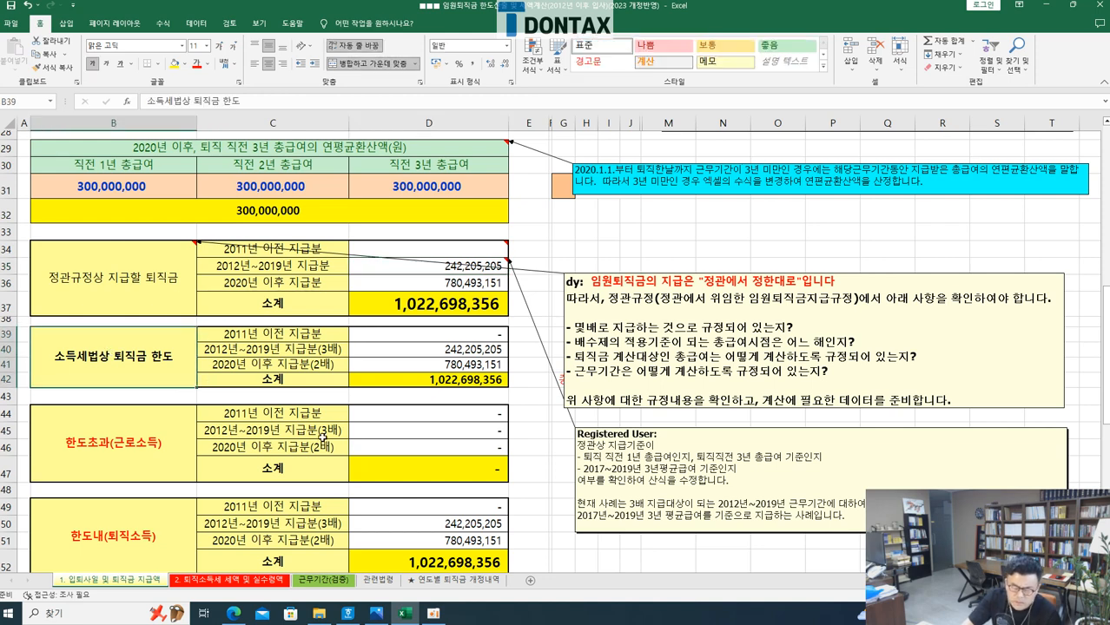
click(379, 580)
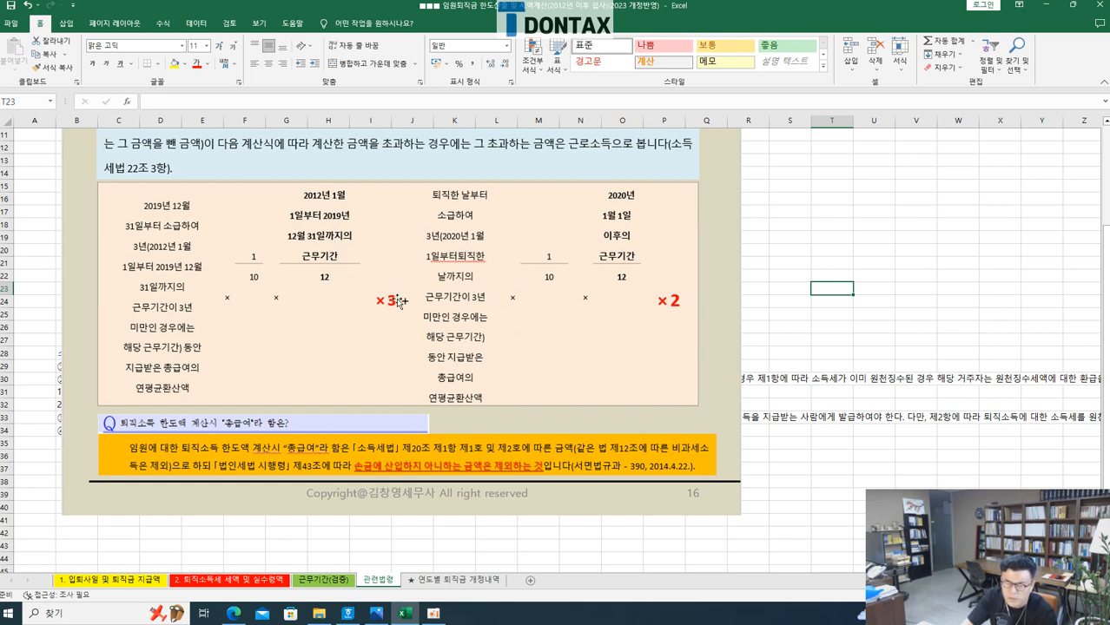
click(149, 582)
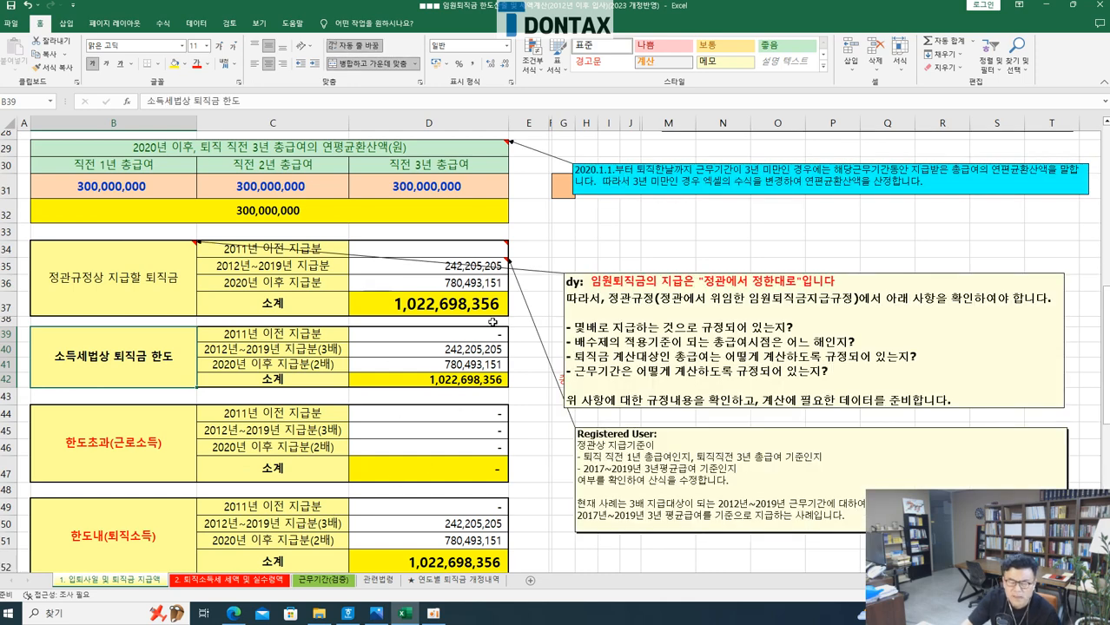
click(429, 350)
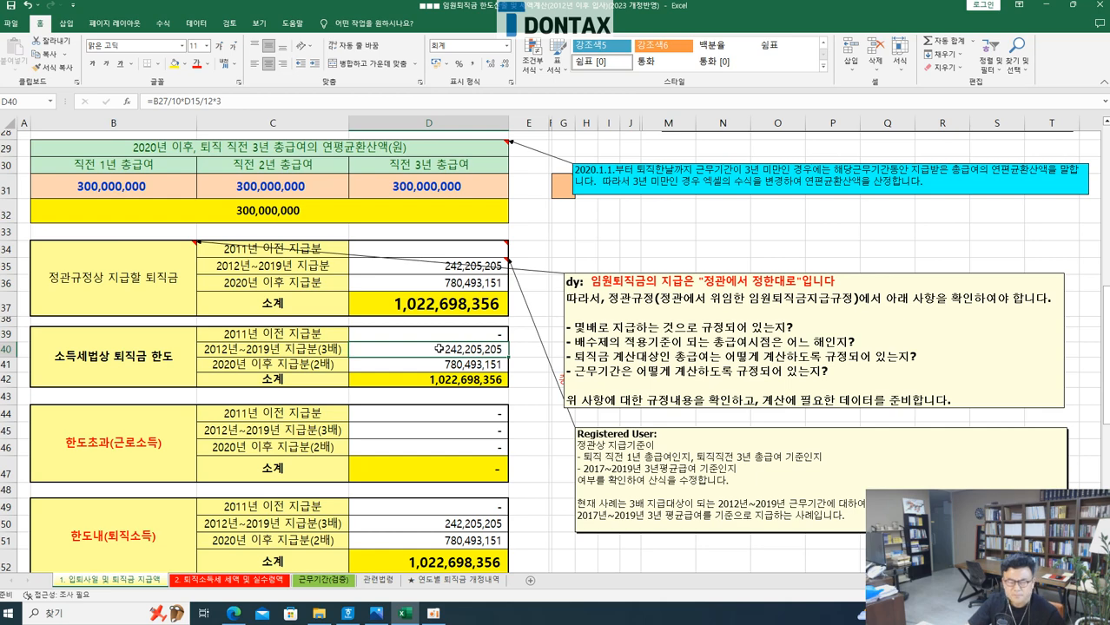
scroll(434, 348, up, 1)
scroll(439, 348, up, 2)
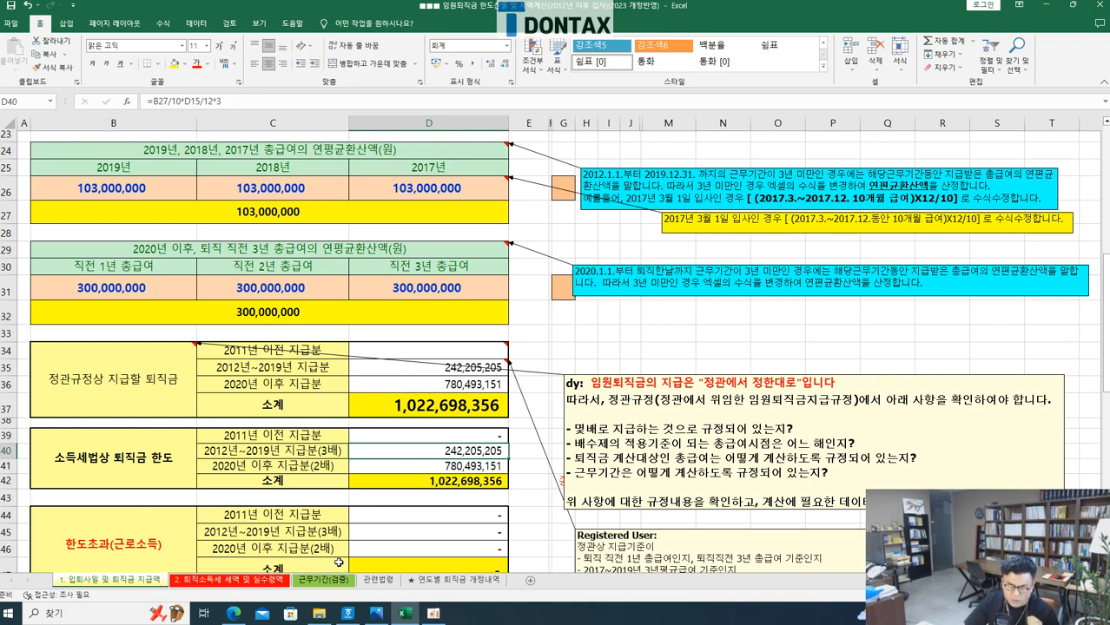
click(376, 579)
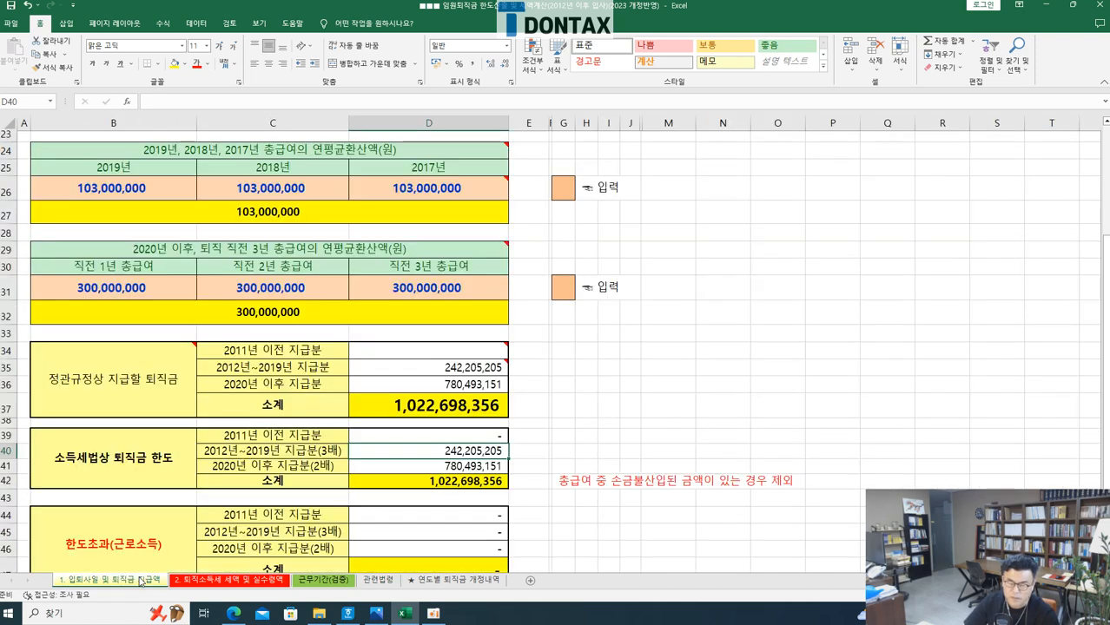
click(143, 580)
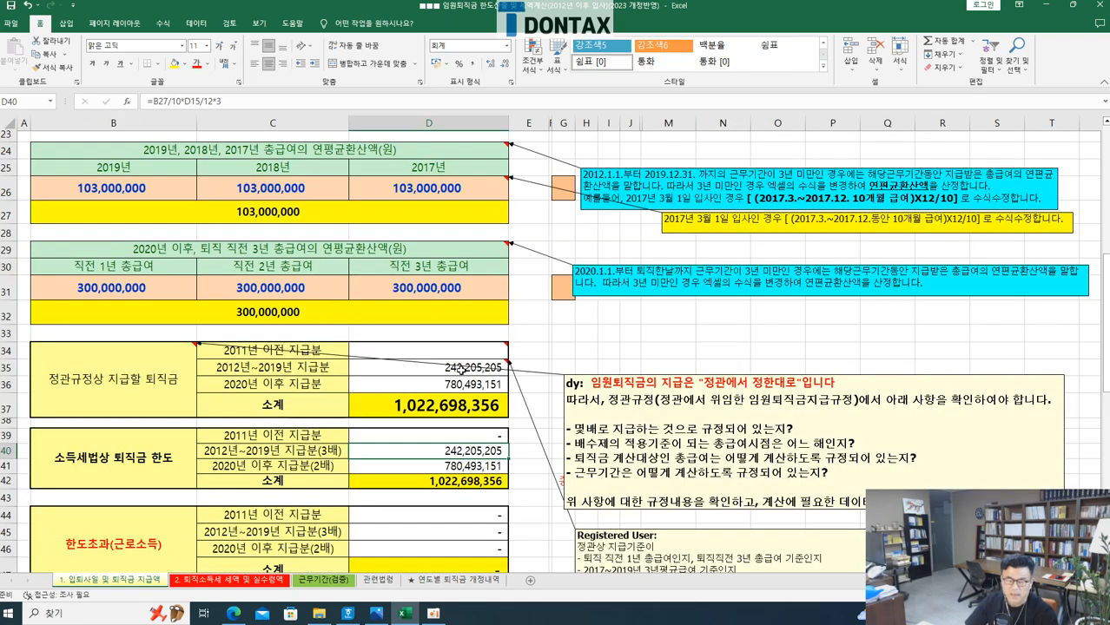
- Compare the 정관규정상 지급할 퇴직금 and 소득세법상 퇴직금 한도 subtotals in D37 and D42 and their 2012년~2019년 rows
click(420, 404)
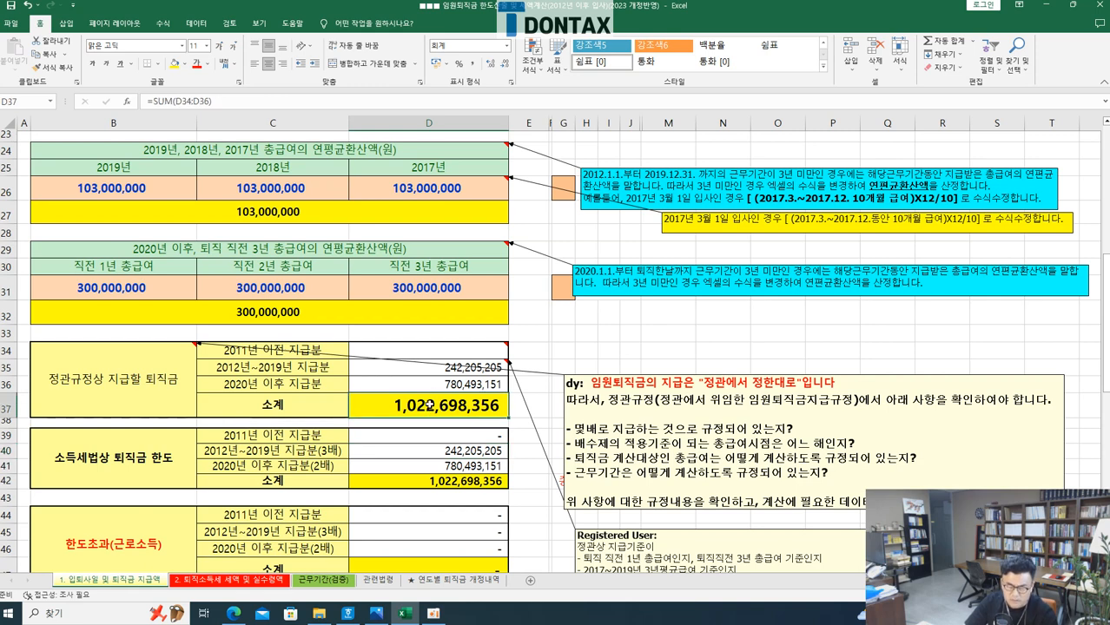
click(414, 481)
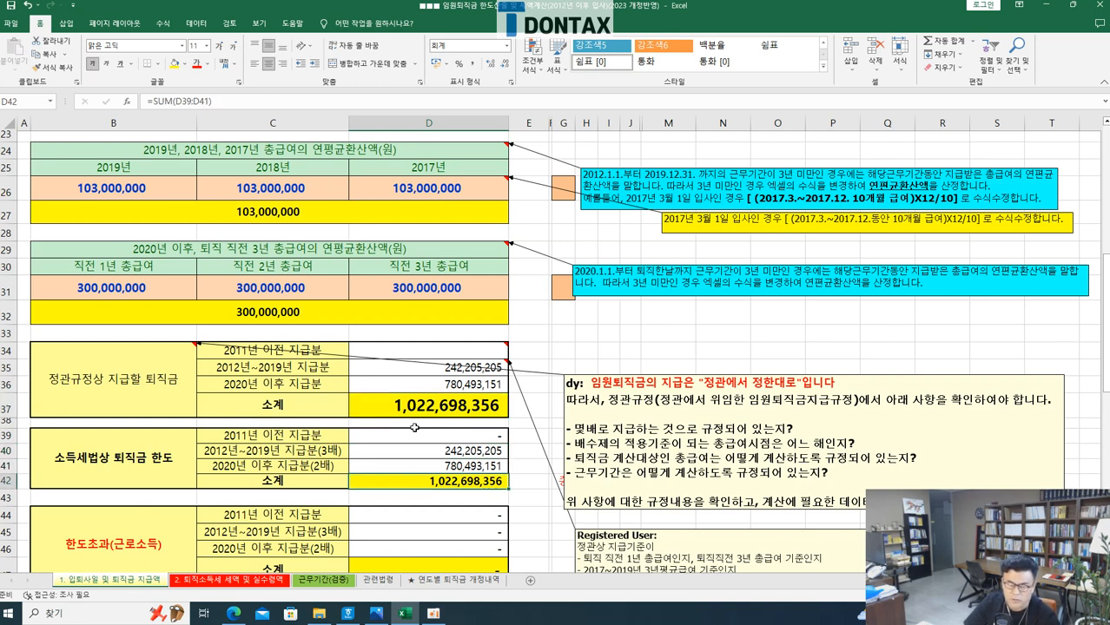
drag(334, 373, 397, 373)
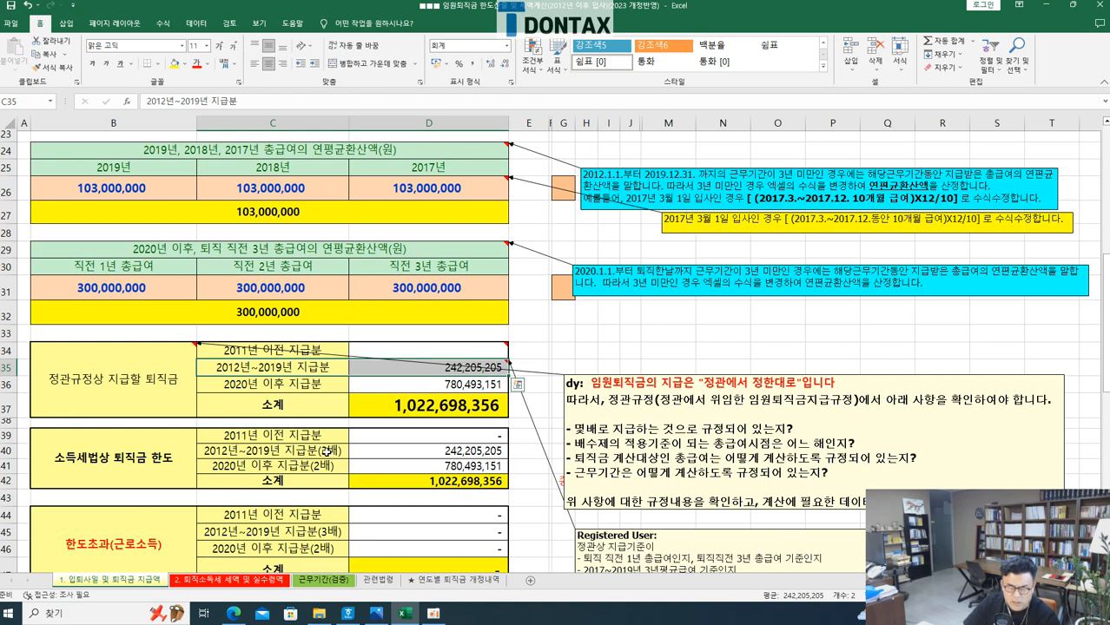
drag(326, 451, 395, 448)
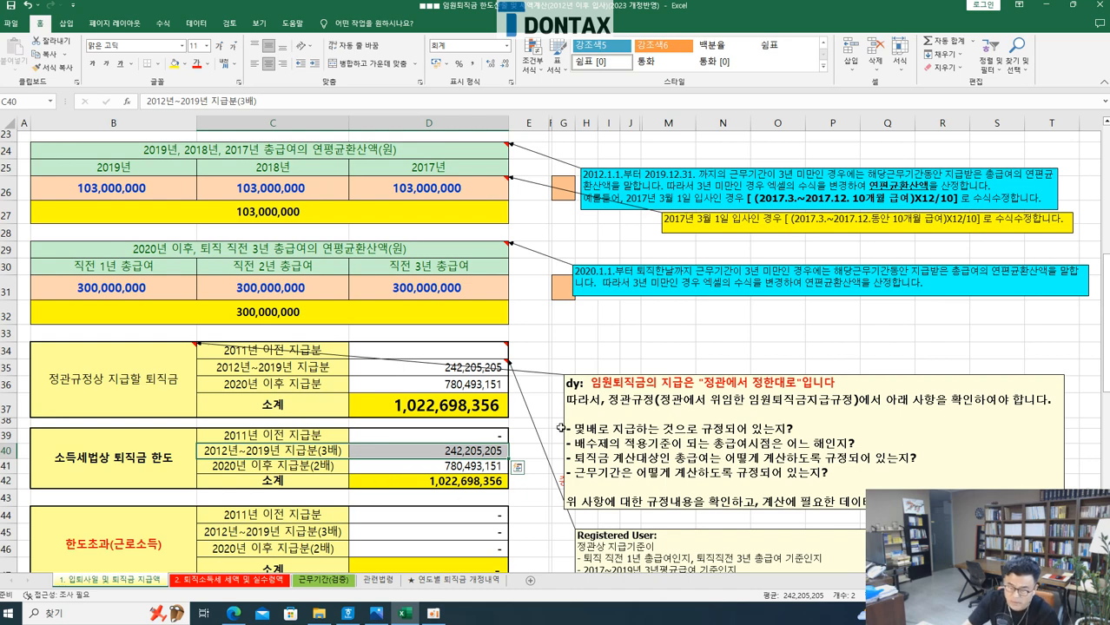
- Set the 2020년 이후 지급배수 in D20 to 3
scroll(514, 459, up, 2)
scroll(512, 458, up, 5)
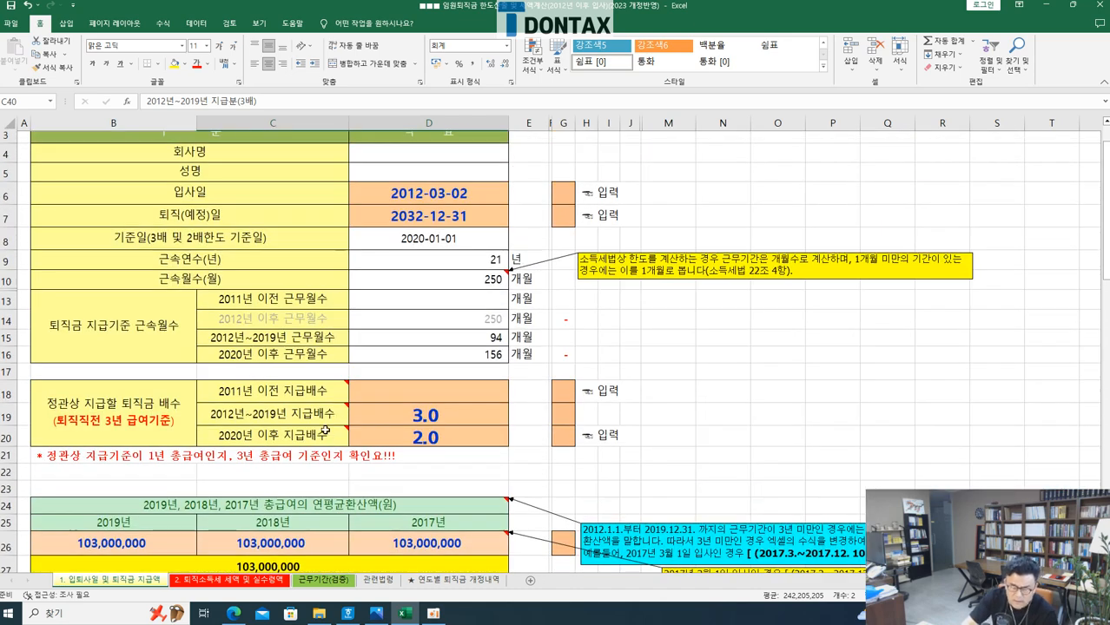
click(451, 442)
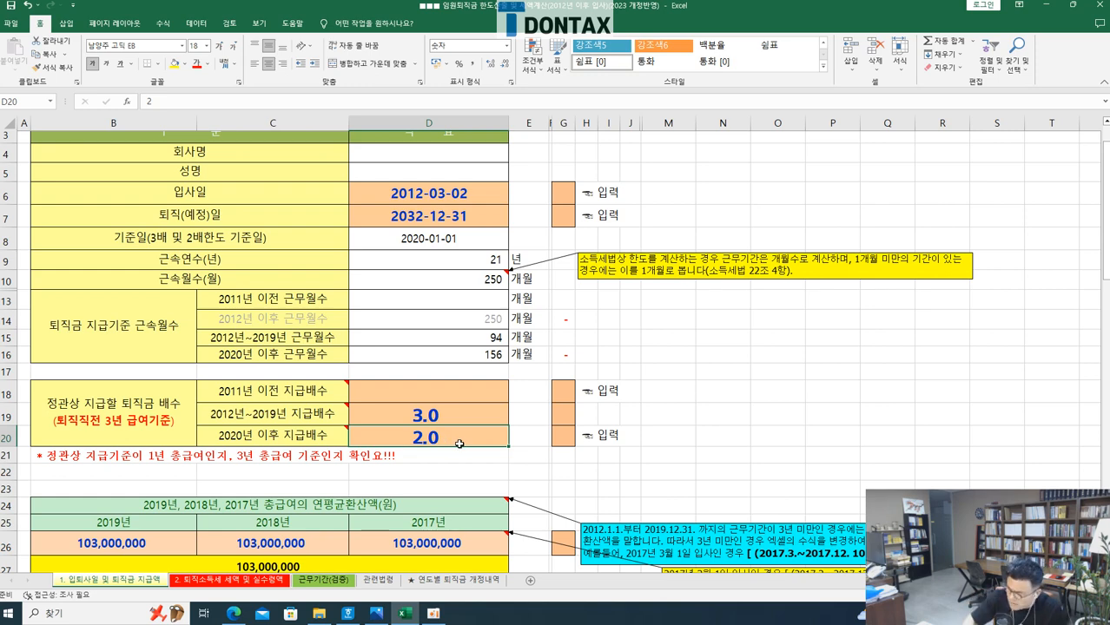
key(F2)
key(BackSpace)
text(3)
key(Return)
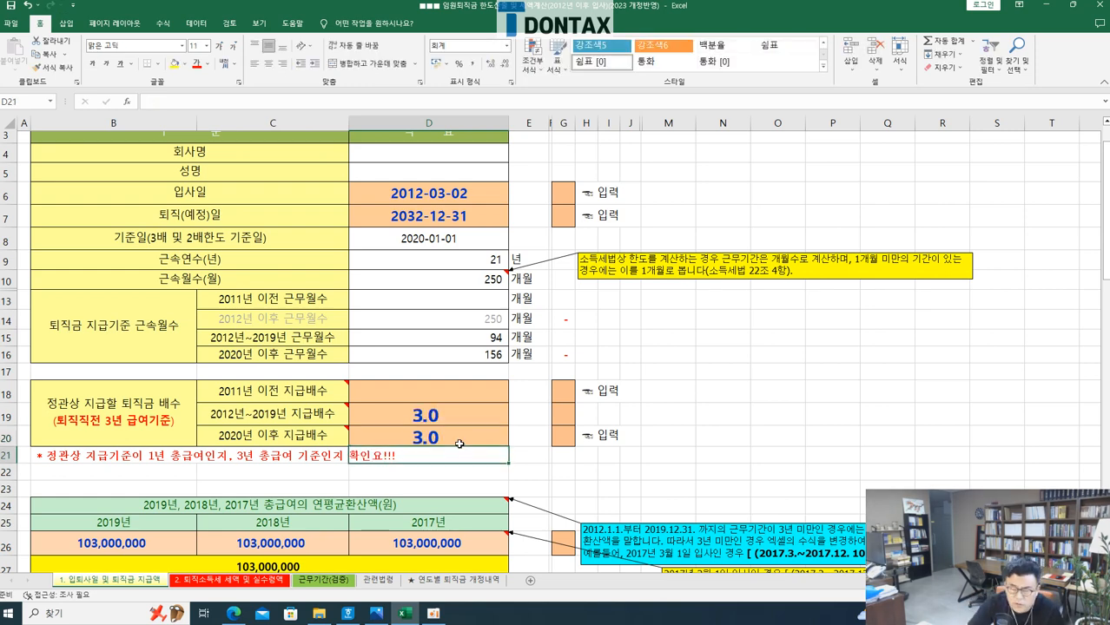
- Check the recalculated 정관규정상 지급할 퇴직금 subtotal in D37 and return to the 2020년 이후 지급배수 in D20
scroll(458, 444, down, 6)
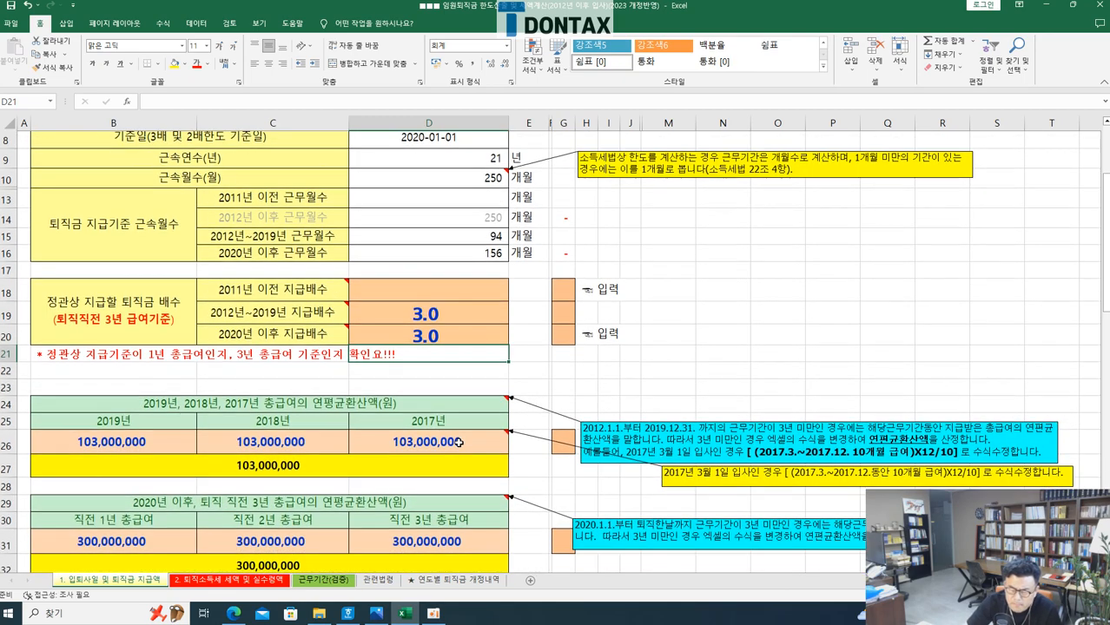
scroll(459, 443, down, 1)
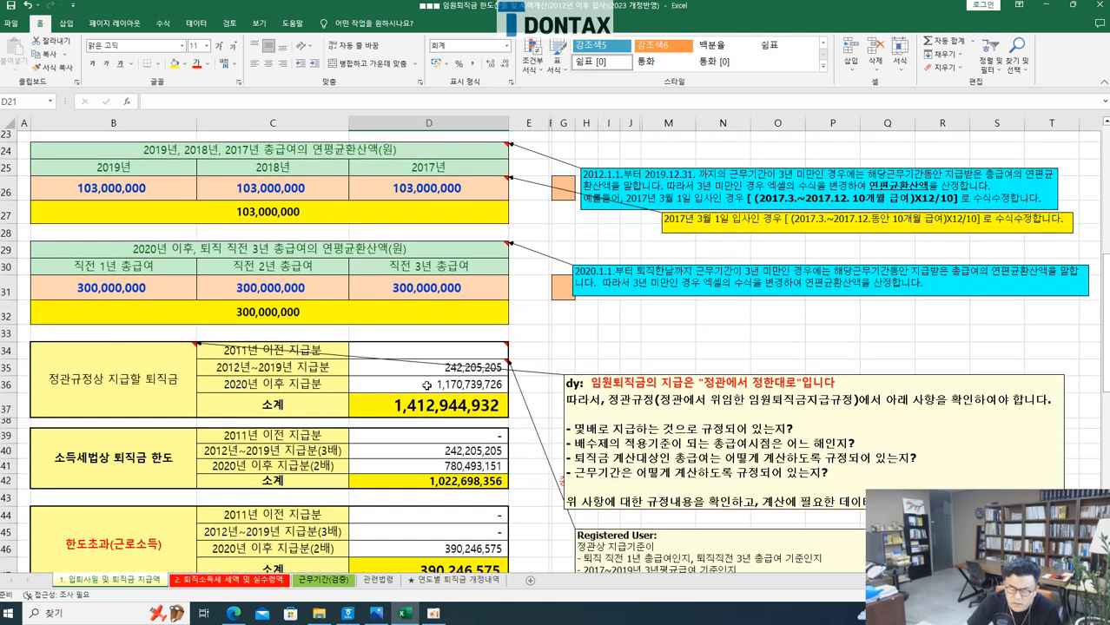
click(436, 404)
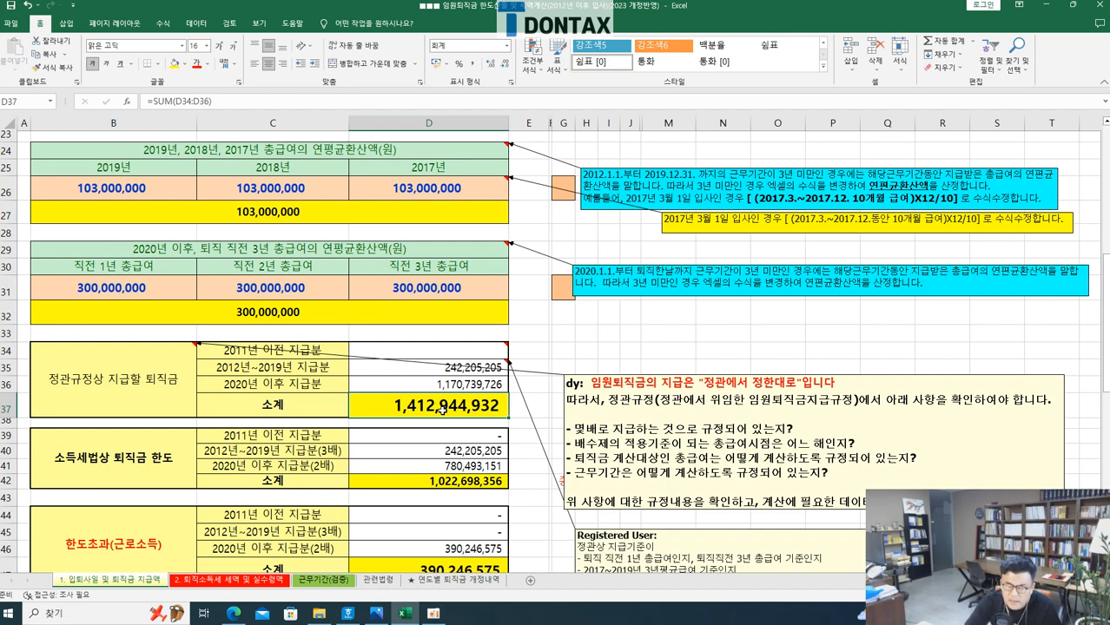
scroll(441, 408, up, 7)
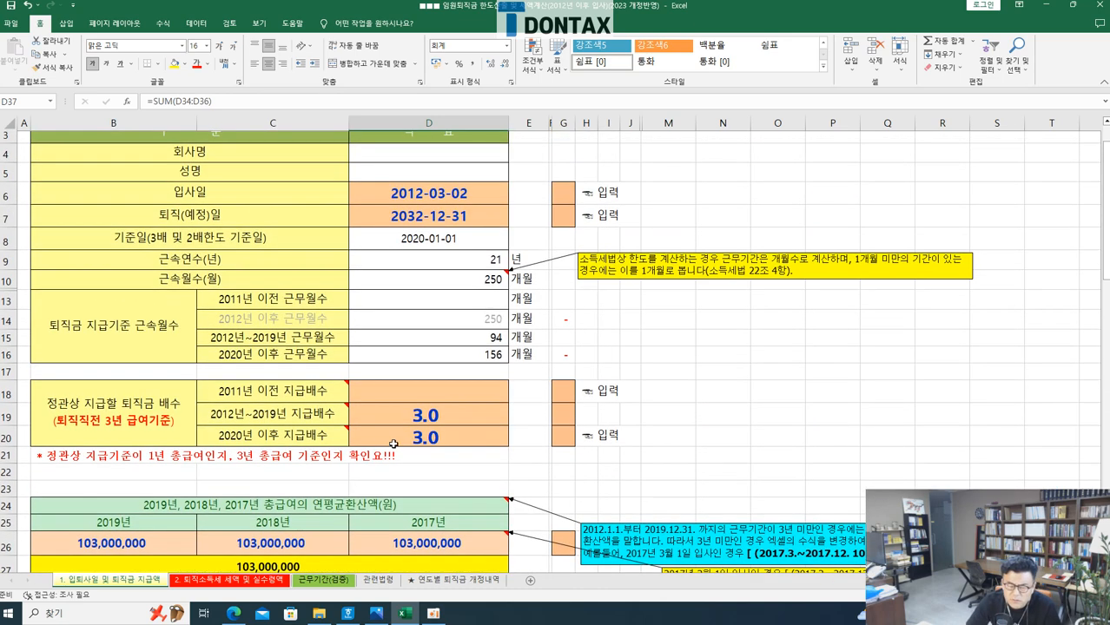
click(444, 437)
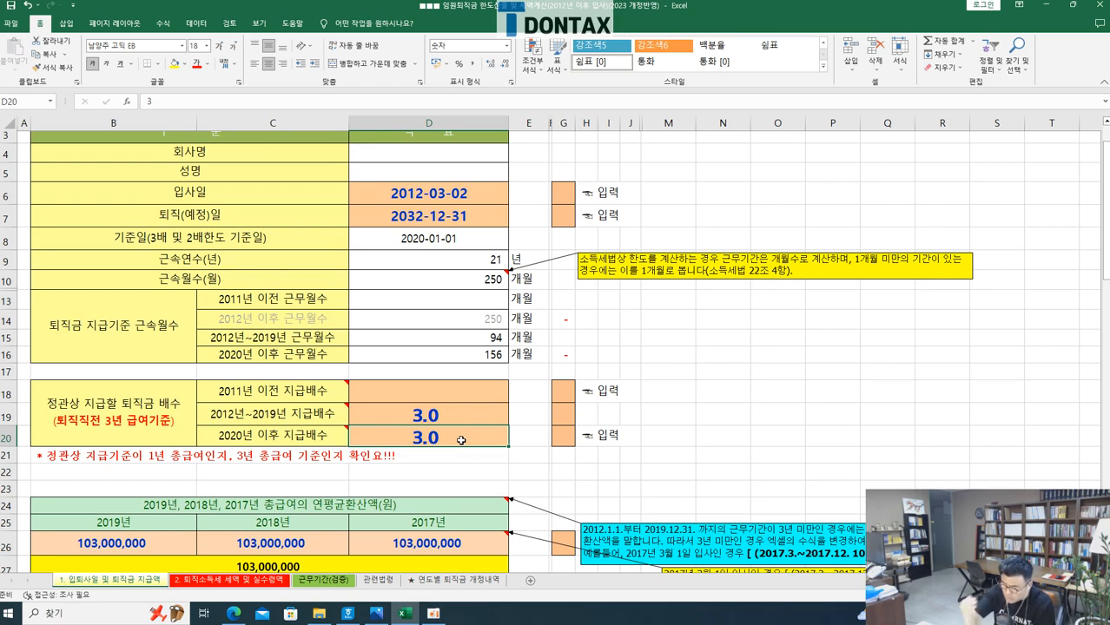
- Compare the 2020년 이후 지급분 formulas of the 소득세법상 한도 in D41 and the 정관규정상 퇴직금 in D36
scroll(461, 440, down, 8)
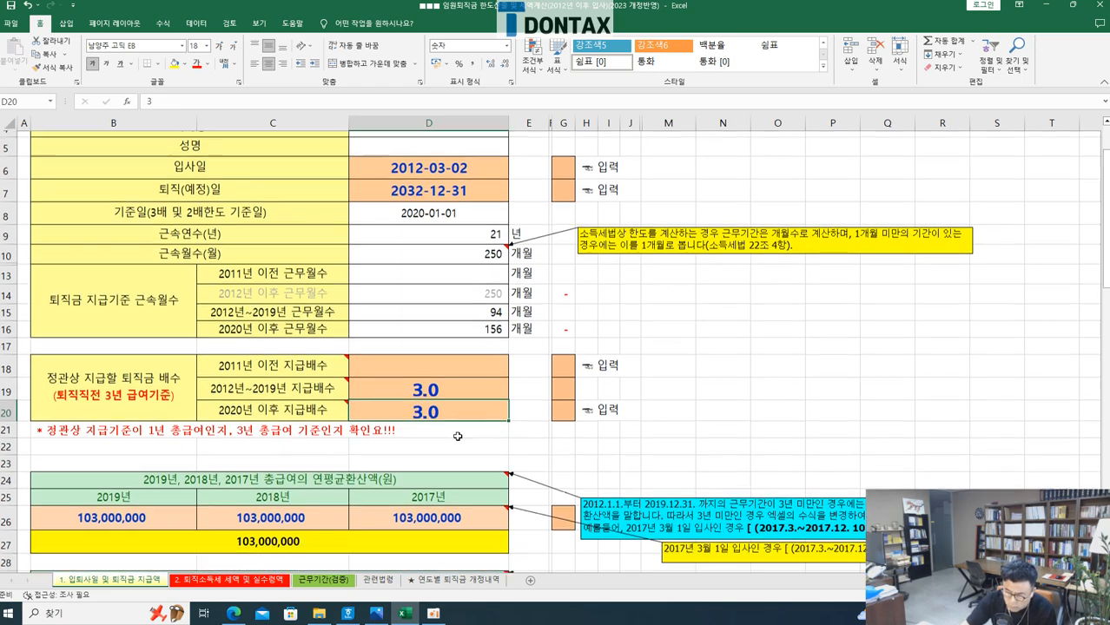
scroll(438, 437, down, 2)
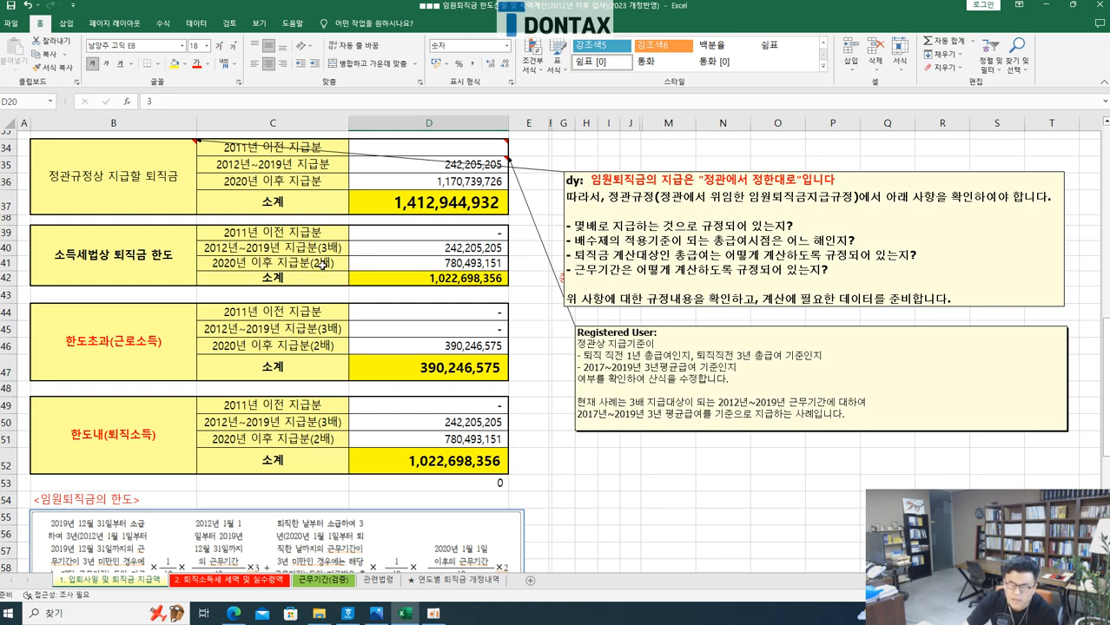
click(440, 263)
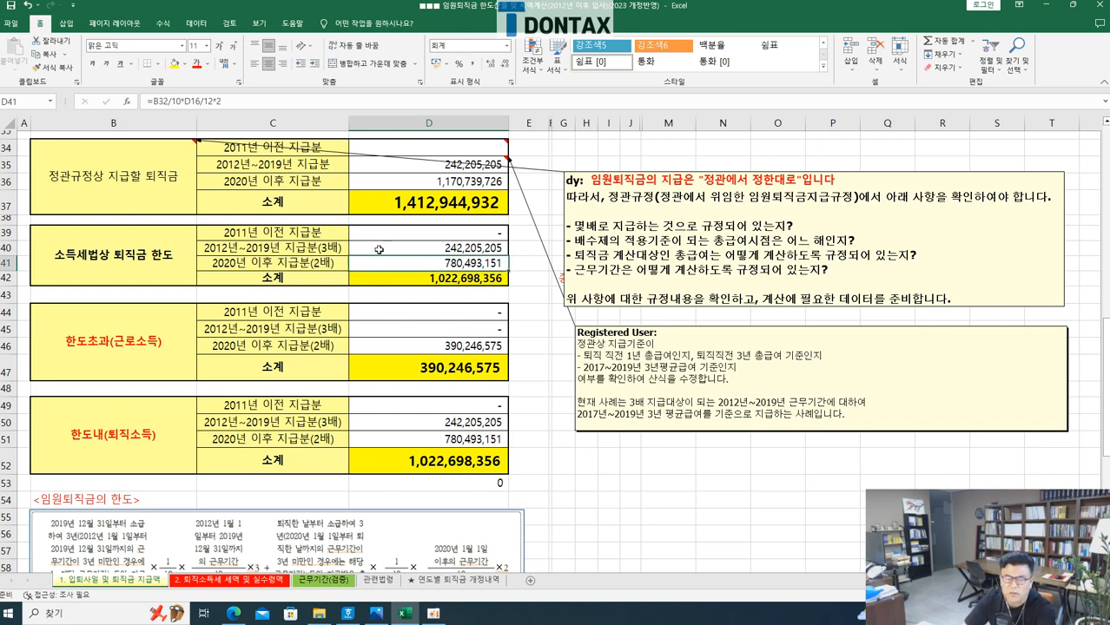
click(450, 187)
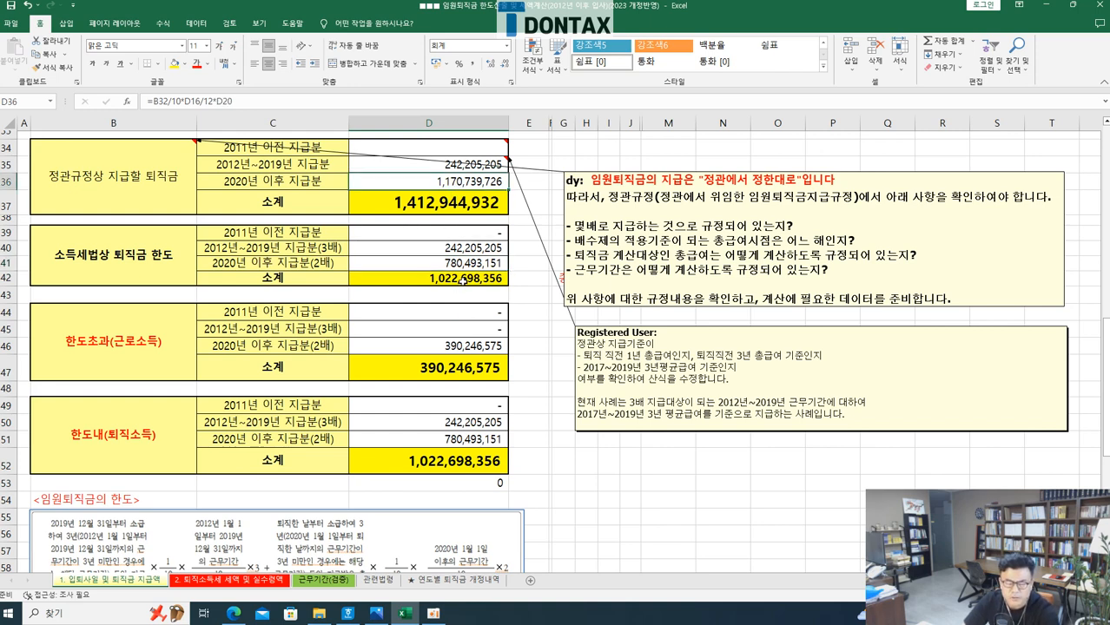
- Inspect the 한도초과(근로소득) formula for 2020년 이후 지급분 in D46 and the 한도내(퇴직소득) subtotal in D52
scroll(467, 460, down, 1)
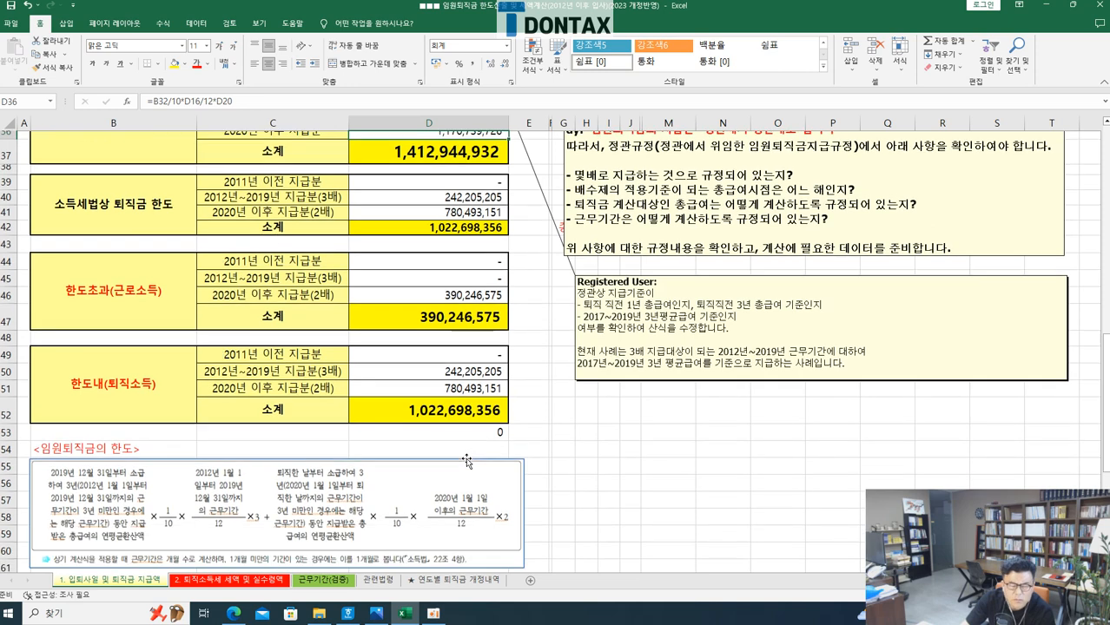
click(469, 297)
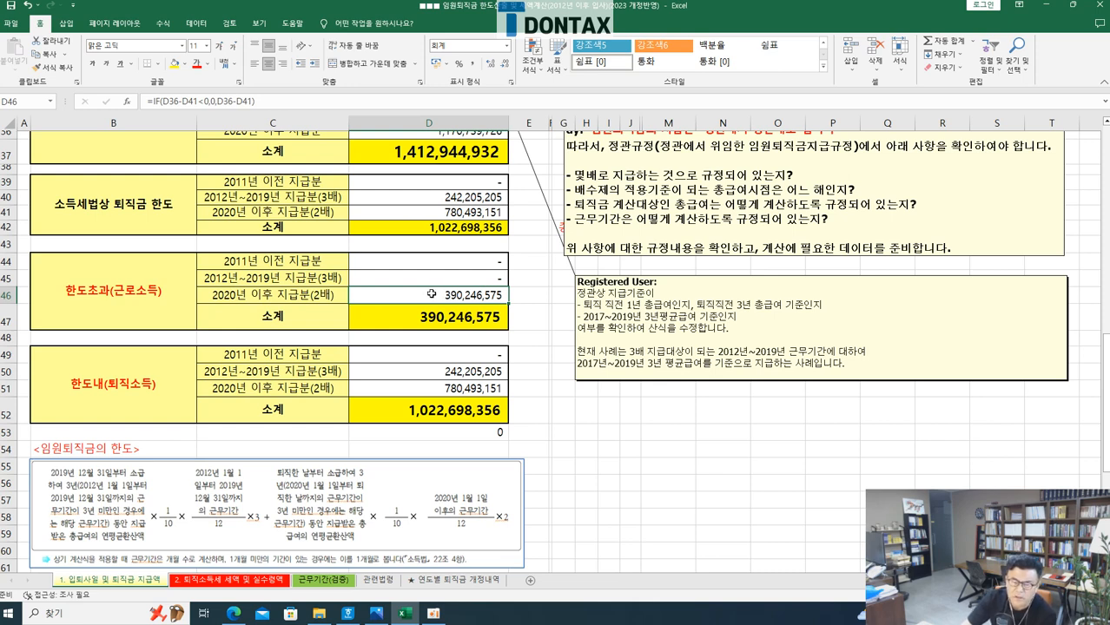
scroll(431, 294, up, 1)
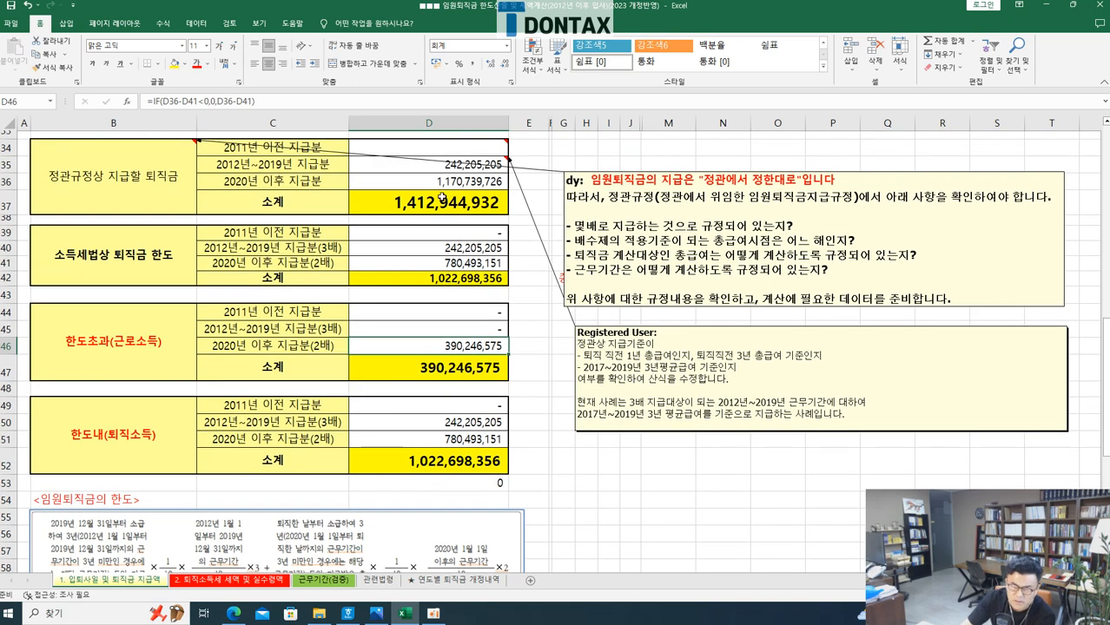
click(435, 452)
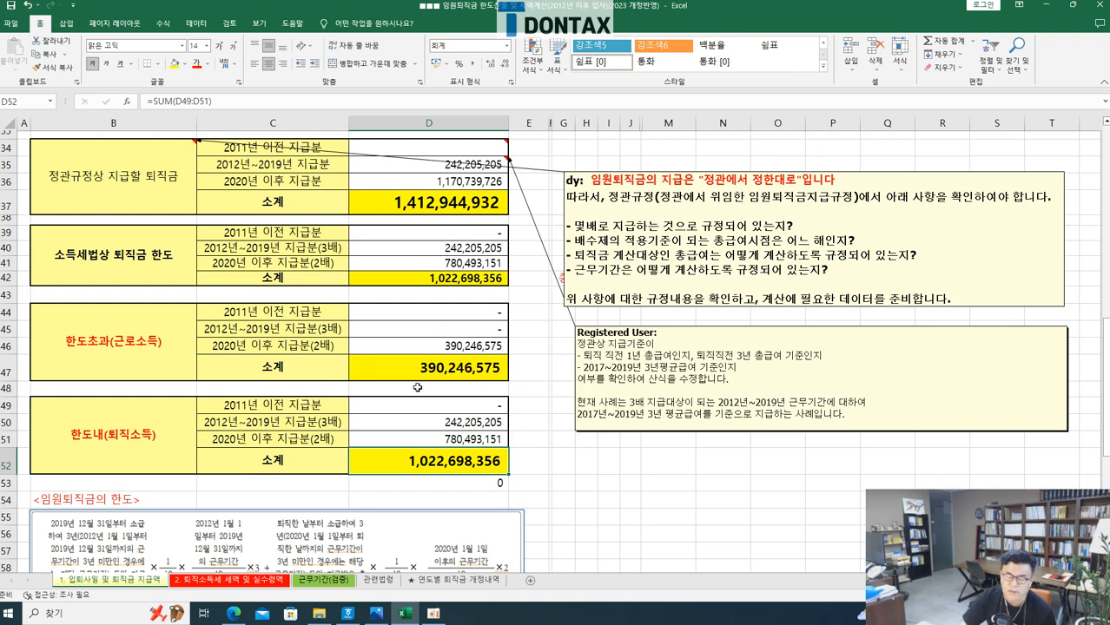
- Review the payment multiples and limit results, and inspect the linked 퇴직금소득 in C10 on the "2. 퇴직소득세 세액 및 실수령액" sheet
scroll(419, 391, up, 6)
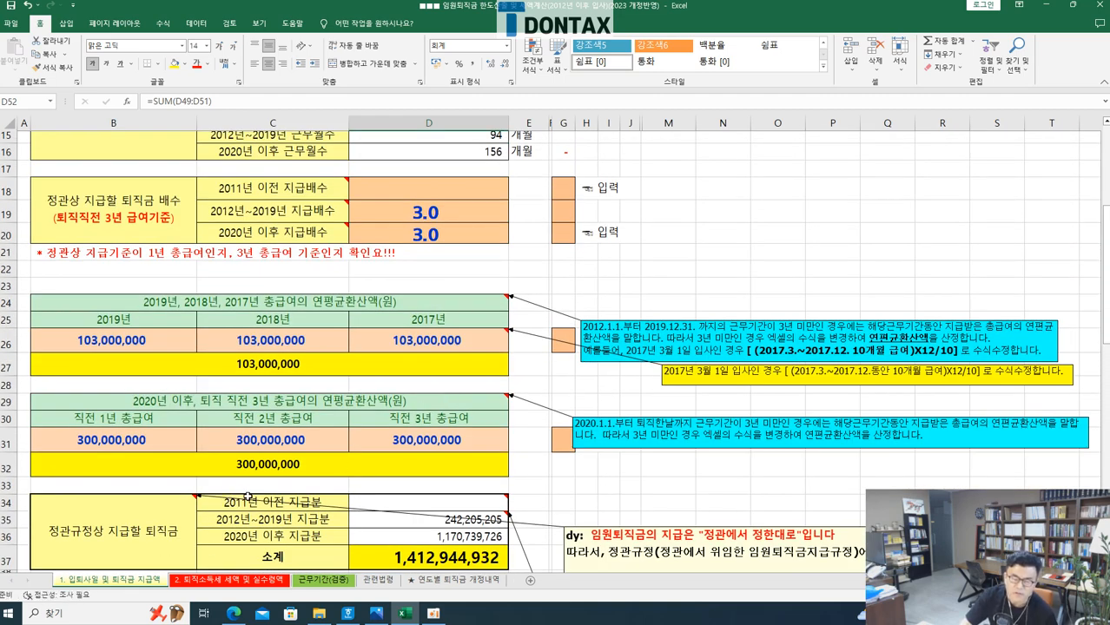
scroll(335, 469, down, 3)
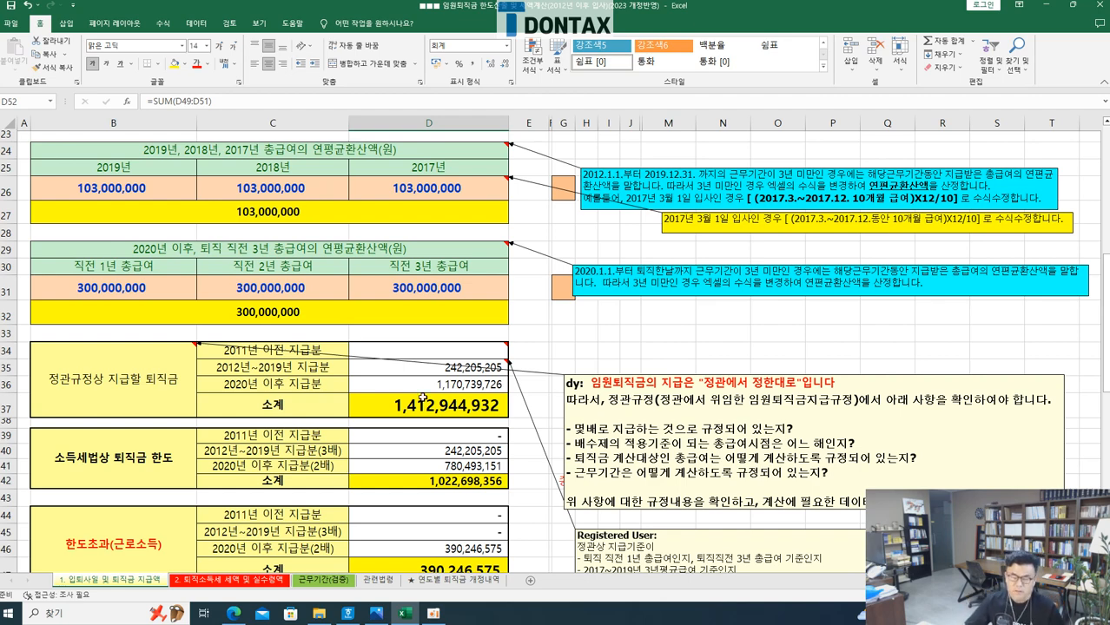
scroll(445, 458, down, 3)
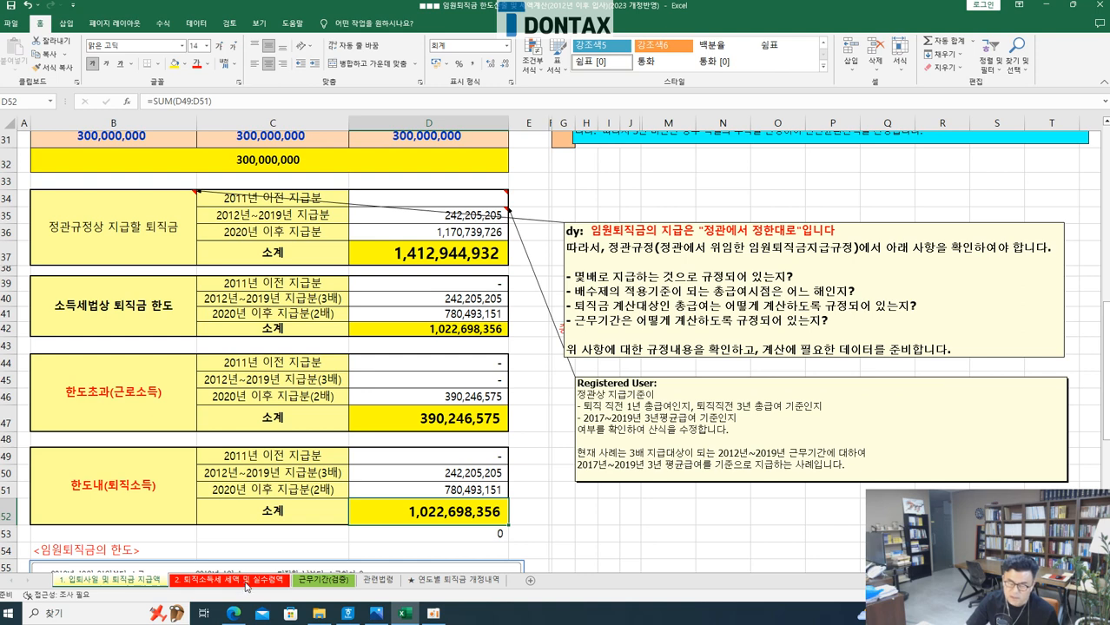
key(ctrl+Page_Up)
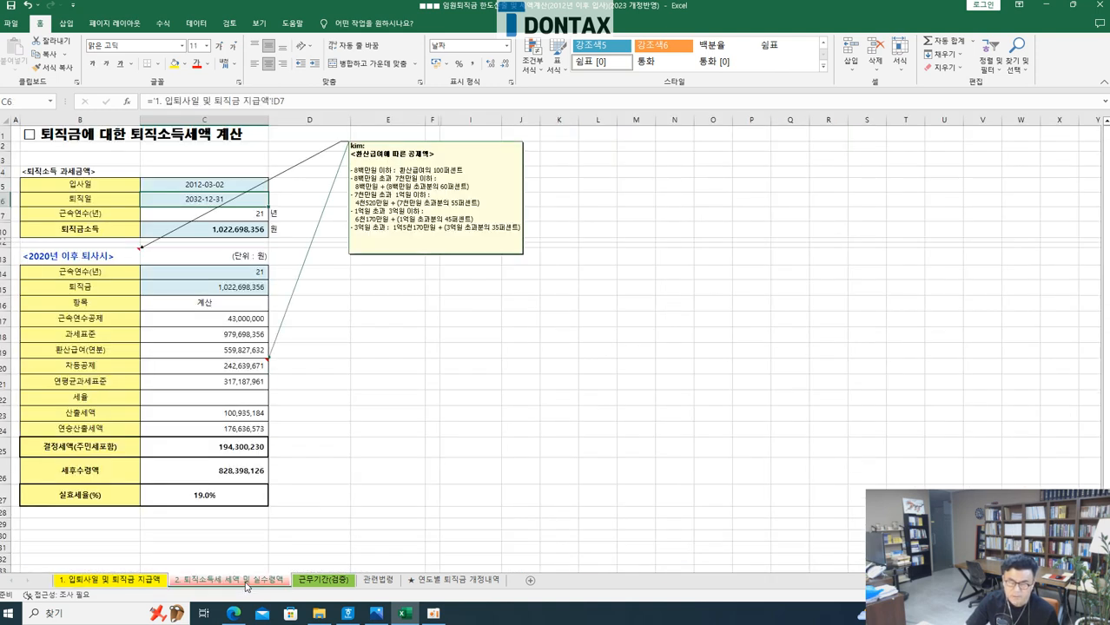
click(231, 231)
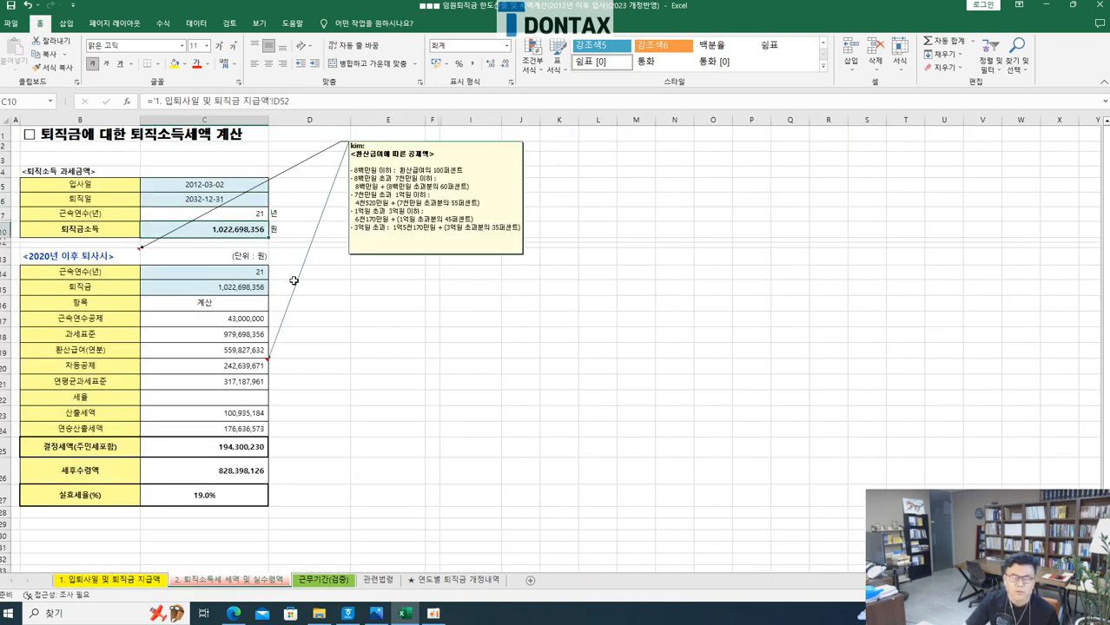
- Compare the 한도내(퇴직소득) subtotal in D52 on the "1. 입퇴사일 및 퇴직금 지급액" sheet with the linked 퇴직금소득 on the tax sheet
click(136, 582)
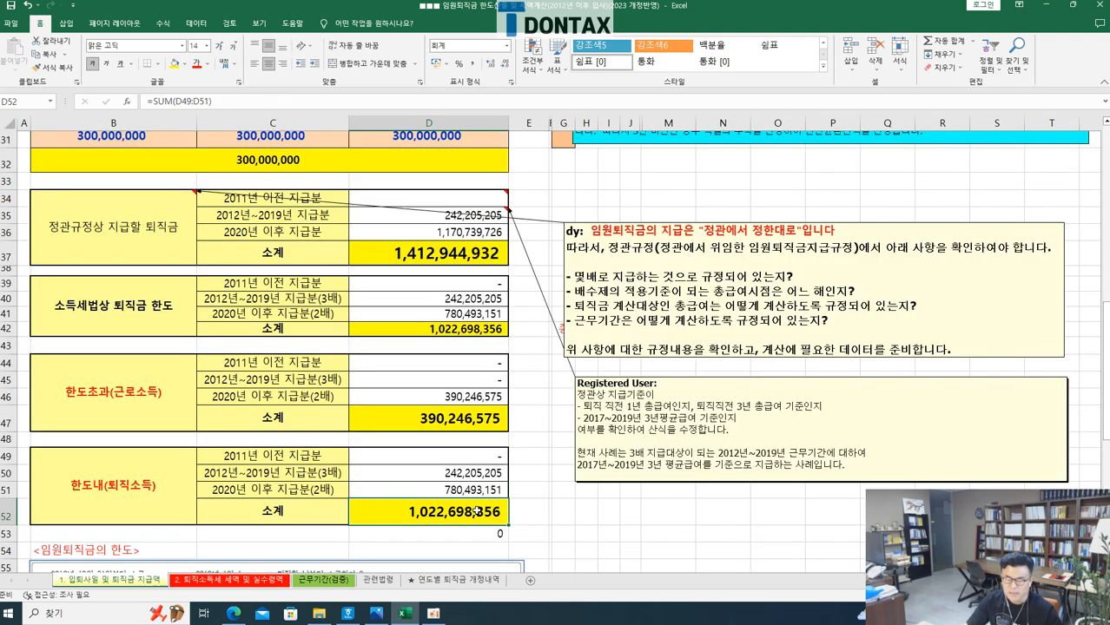
click(239, 581)
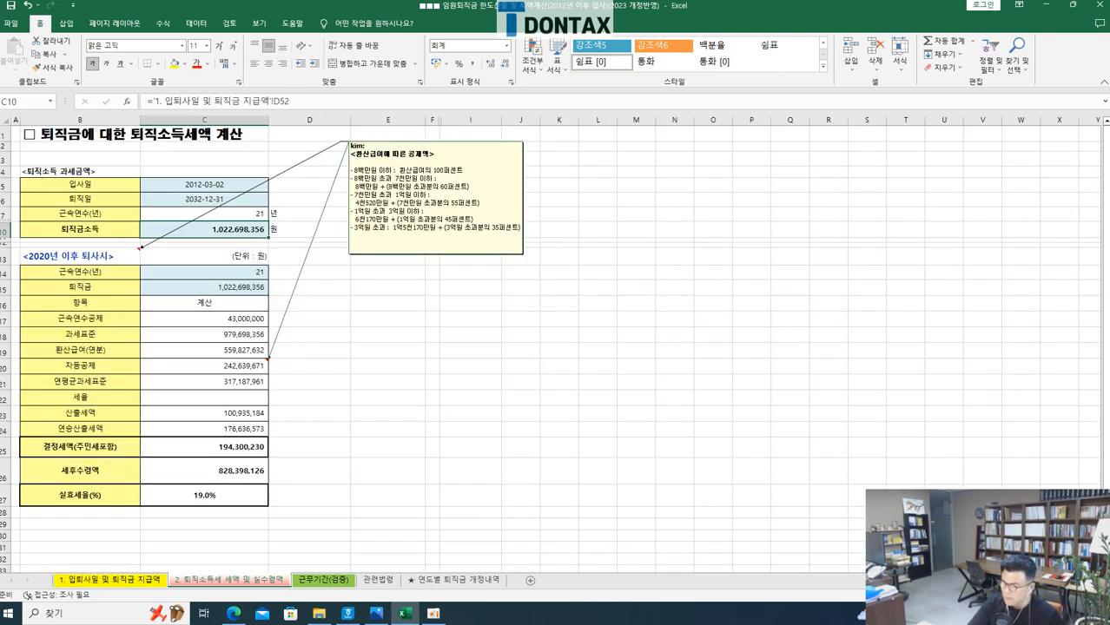
scroll(550, 344, up, 4)
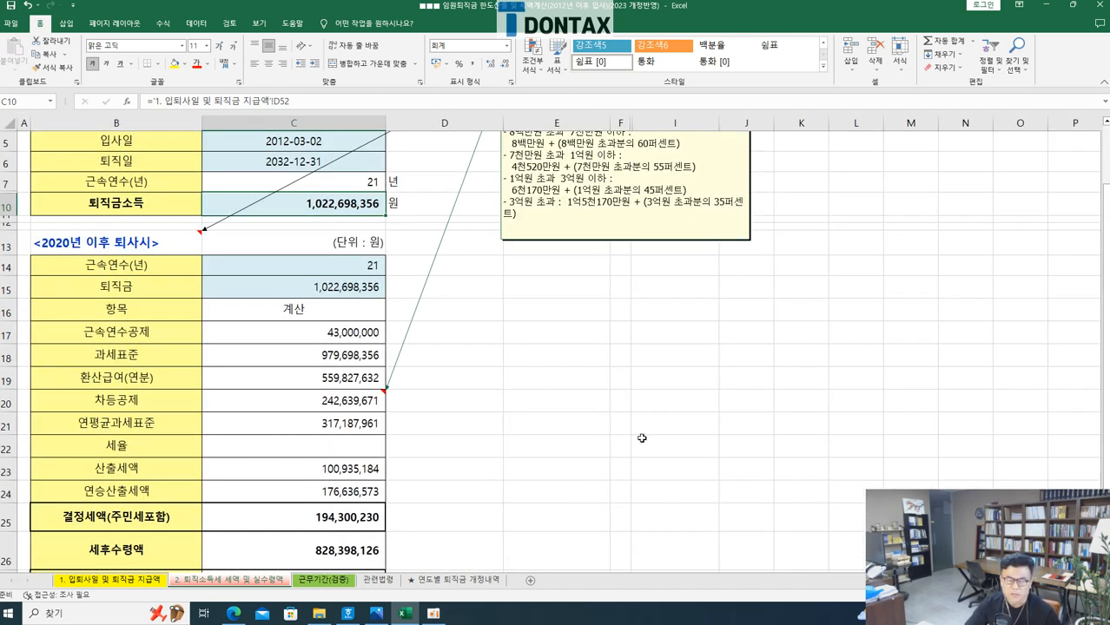
- Inspect the formulas of the 근속연수공제 in C17 and 산출세액 in C23, and recheck the 퇴직금소득 link in C10
click(337, 333)
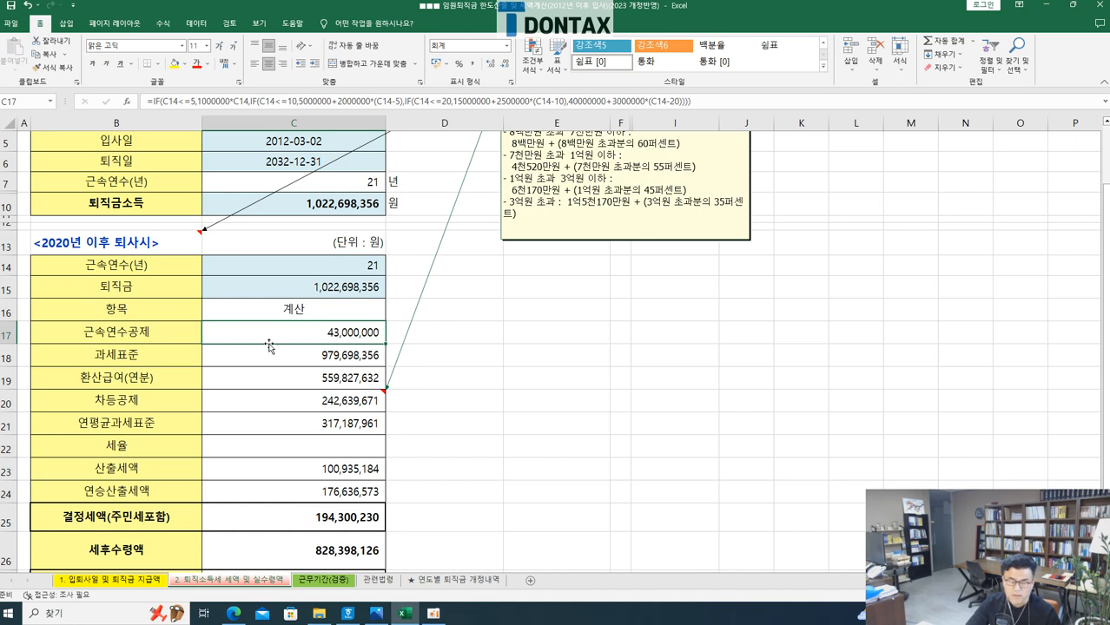
click(338, 470)
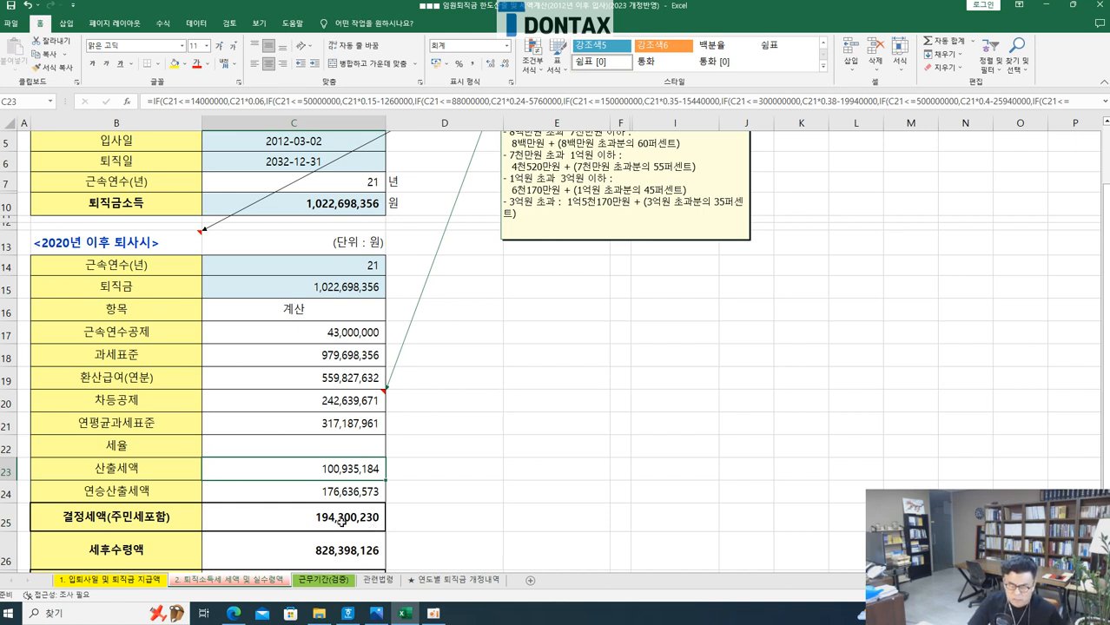
click(334, 330)
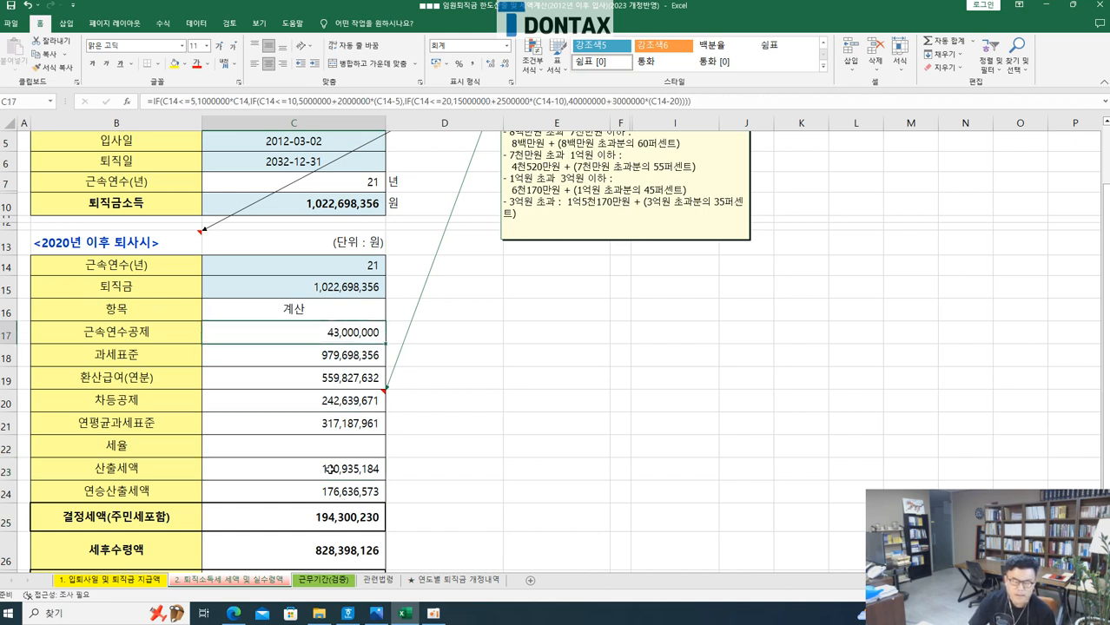
click(329, 469)
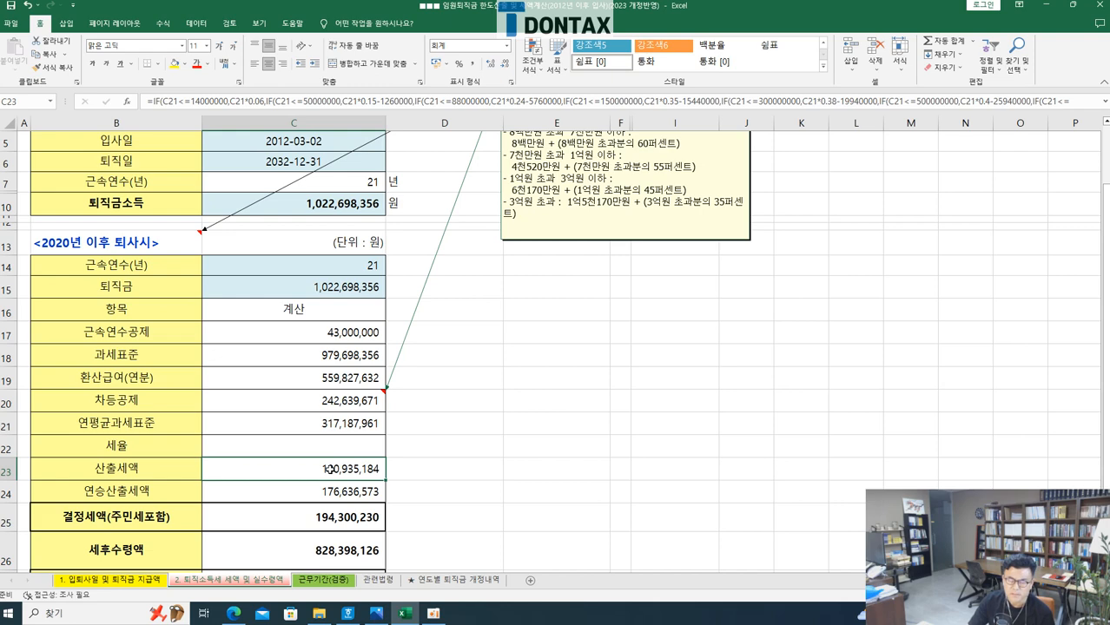
click(320, 206)
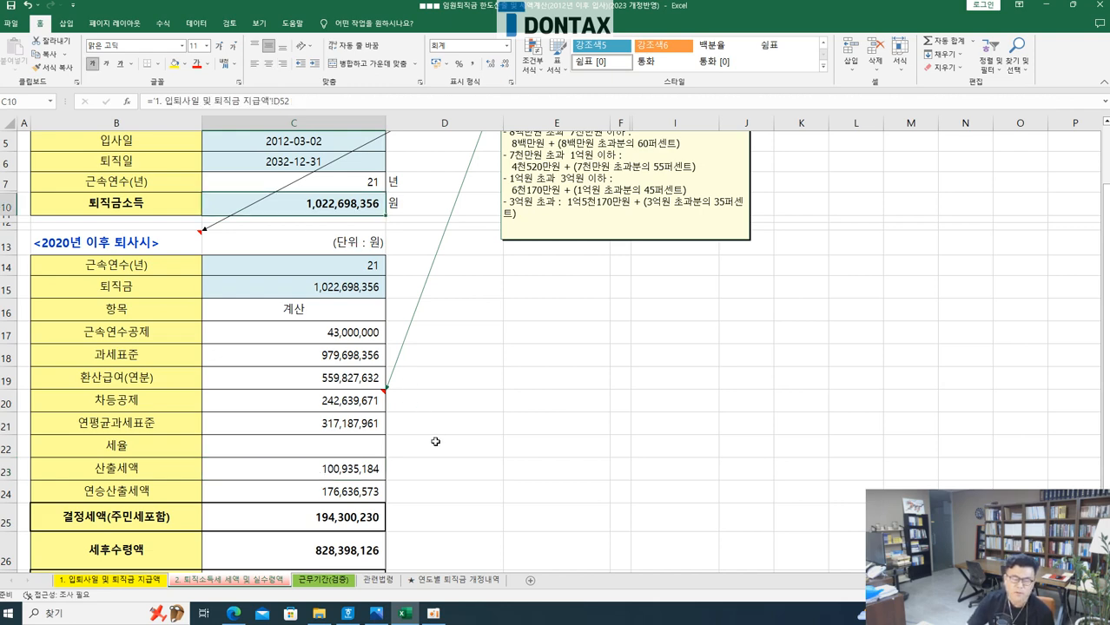
- Inspect the formulas of the 결정세액(주민세포함) in C25, 세후수령액 in C26 and 실효세율(%) in C27
scroll(436, 435, down, 3)
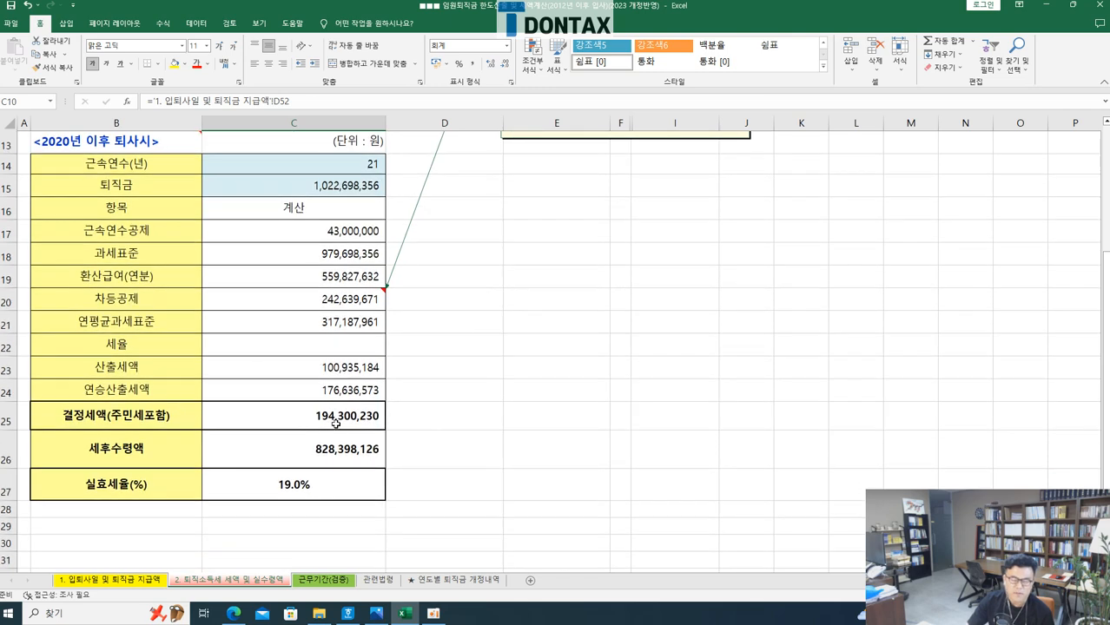
click(344, 416)
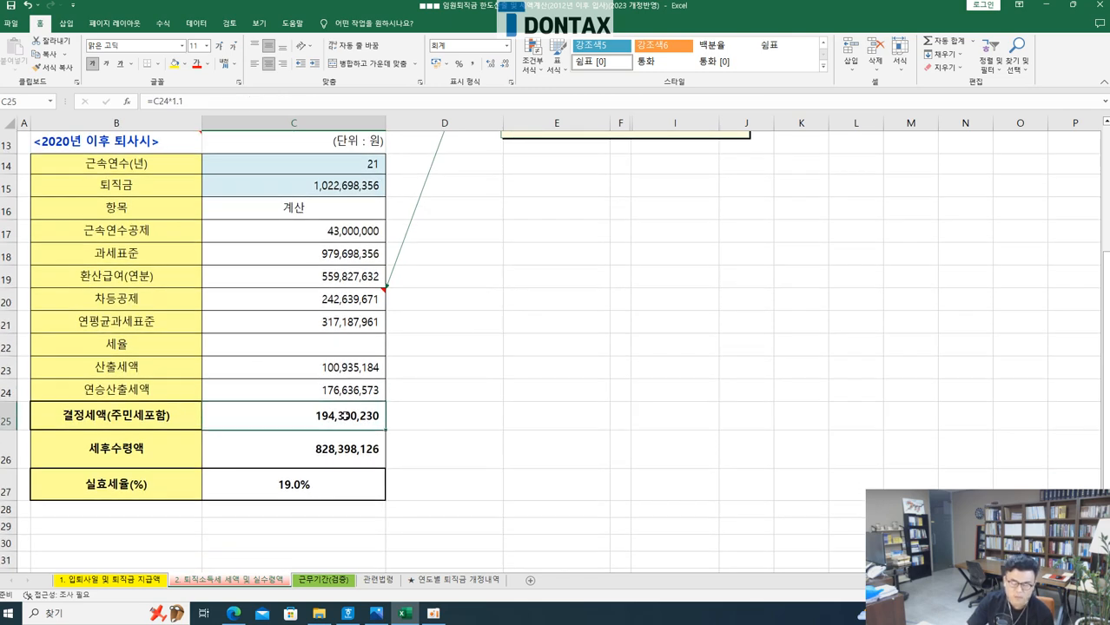
click(343, 453)
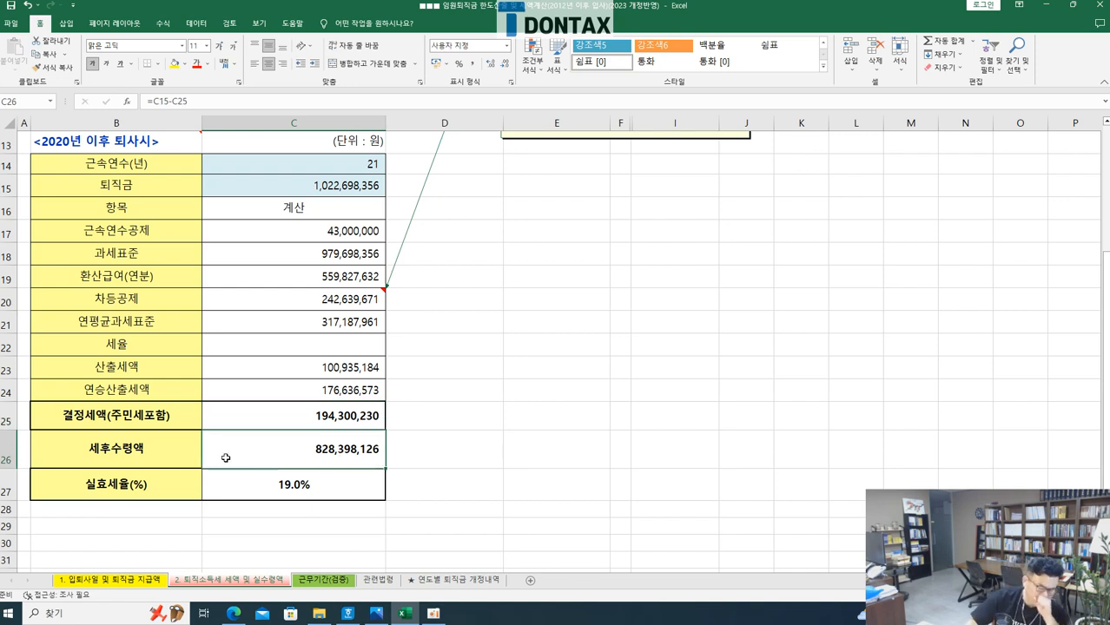
click(342, 418)
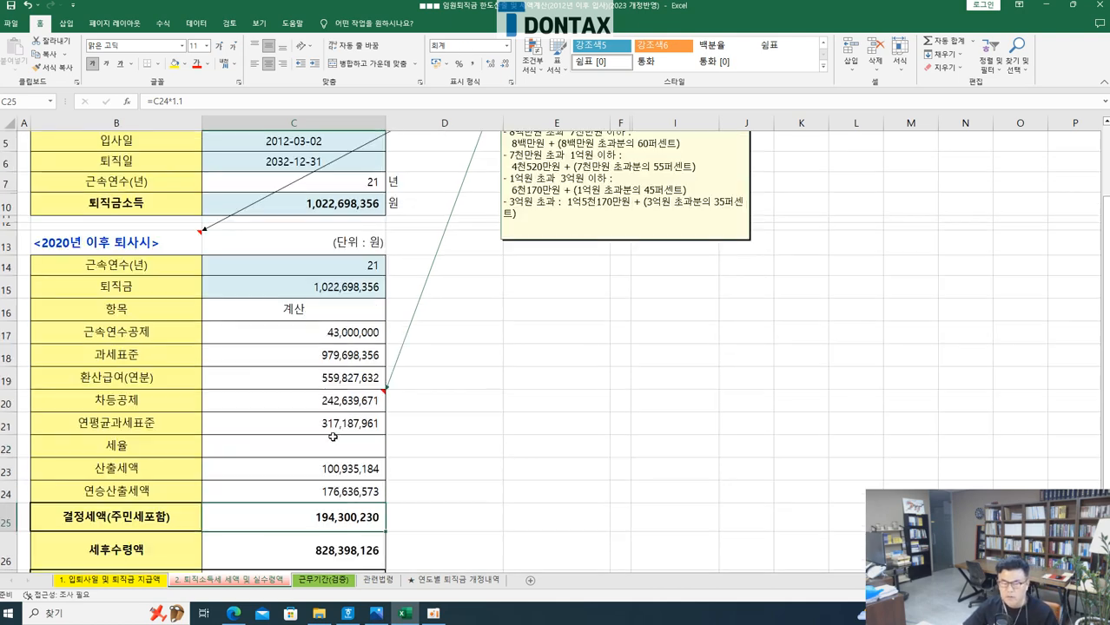
scroll(319, 430, up, 3)
scroll(424, 482, down, 3)
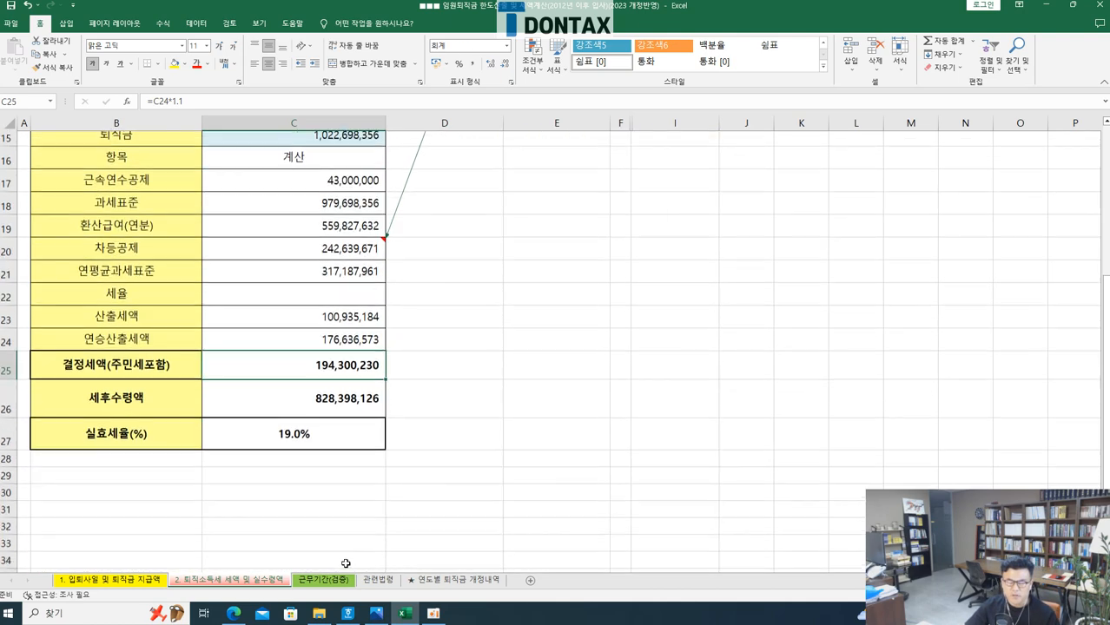
click(313, 434)
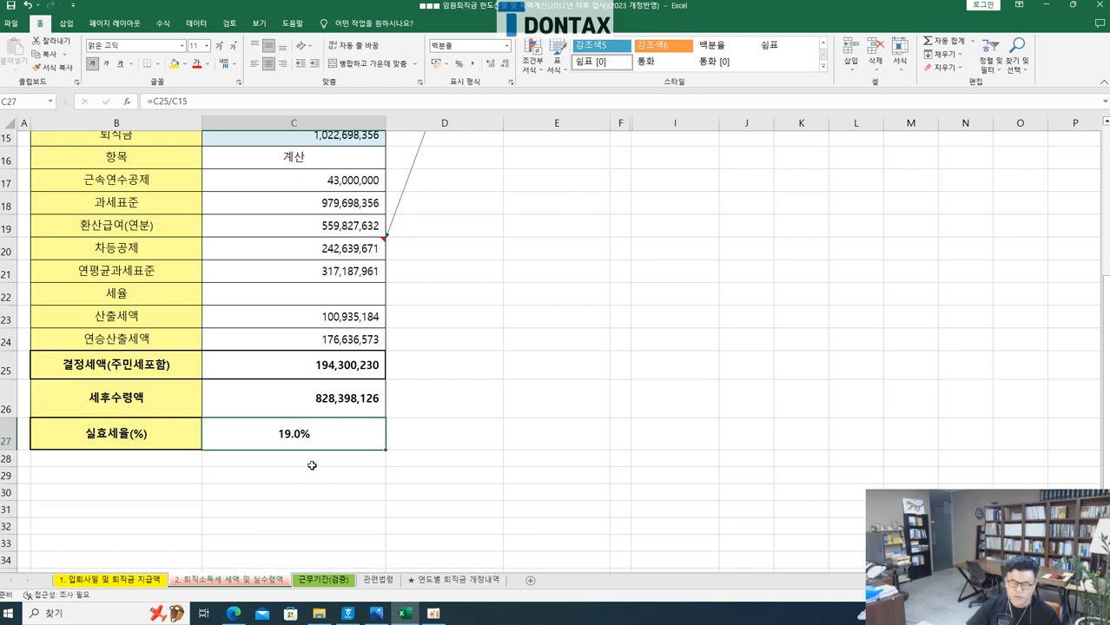
- Enter 7.09% in C28 below the 실효세율(%) and calculate the rate difference in C29 with =C27-C28
double_click(310, 459)
text(7.09)
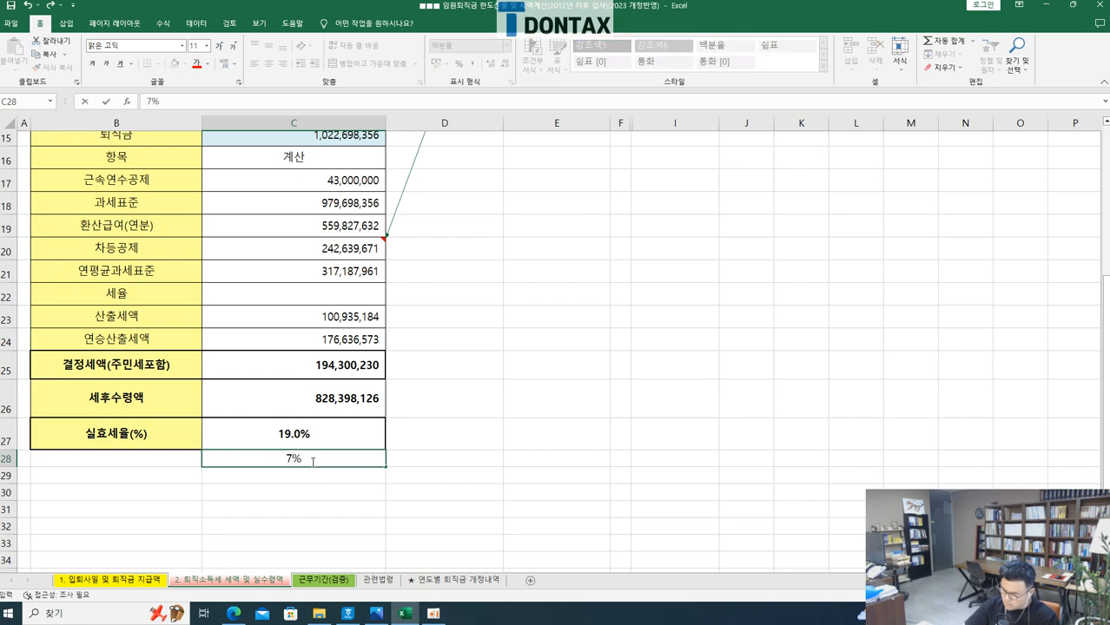
key(Return)
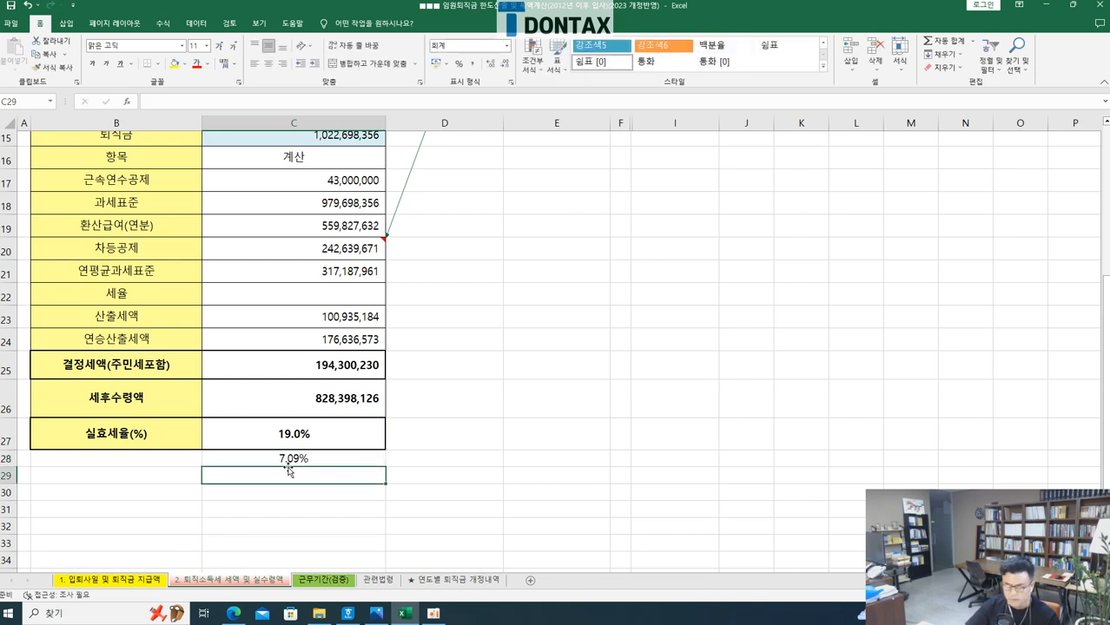
text(=)
click(341, 431)
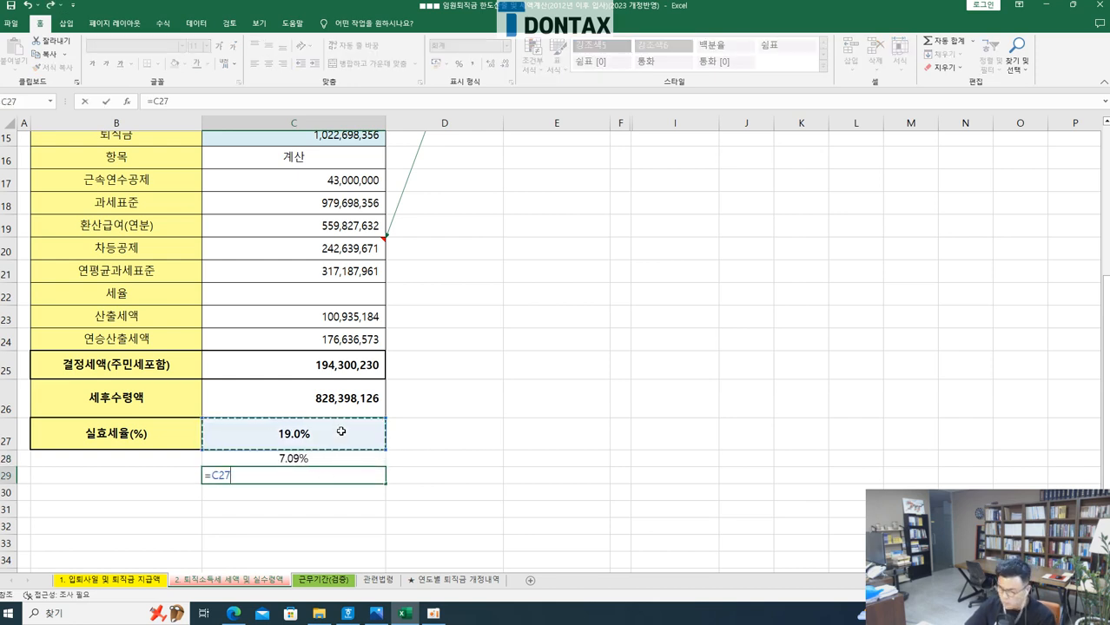
text(-)
click(331, 454)
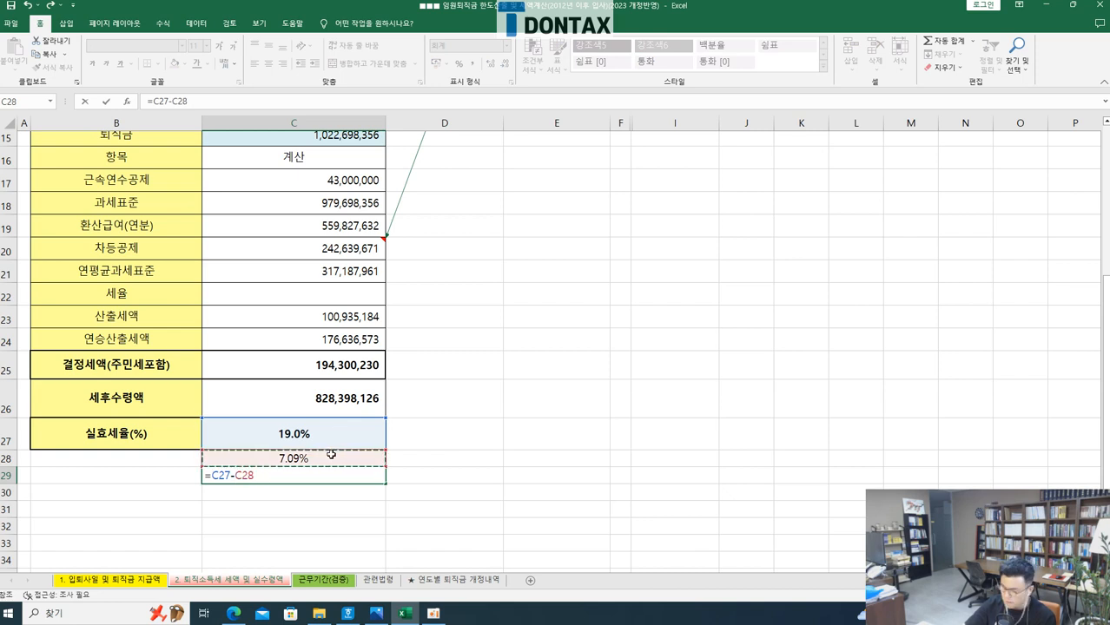
key(Return)
- Format the rate difference in C29 as a percentage (백분율) with 2 decimal places
click(362, 477)
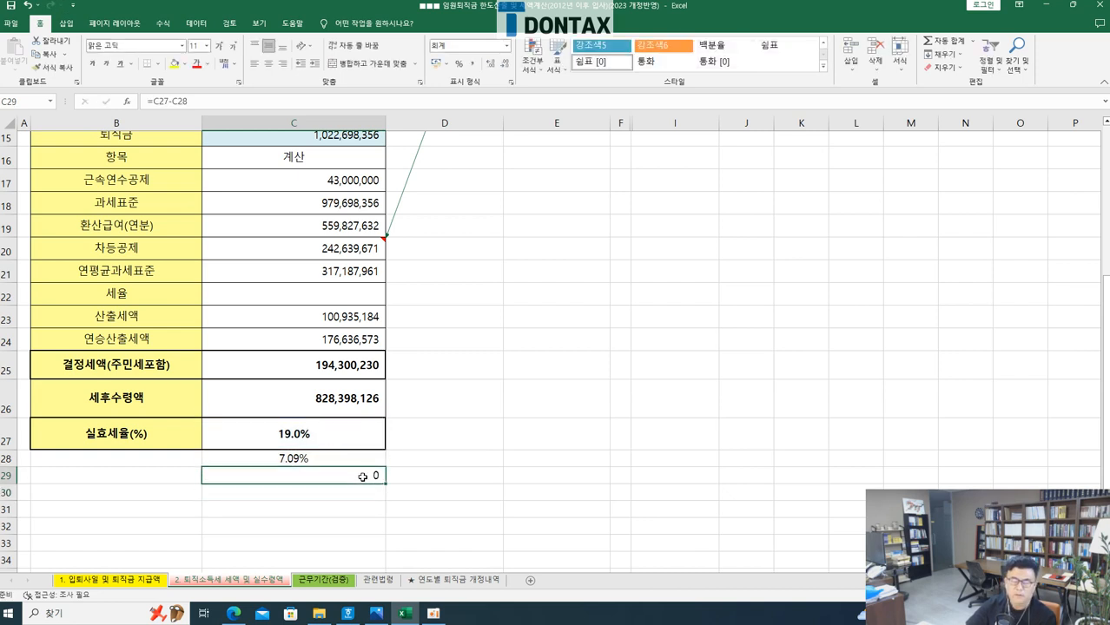
right_click(363, 475)
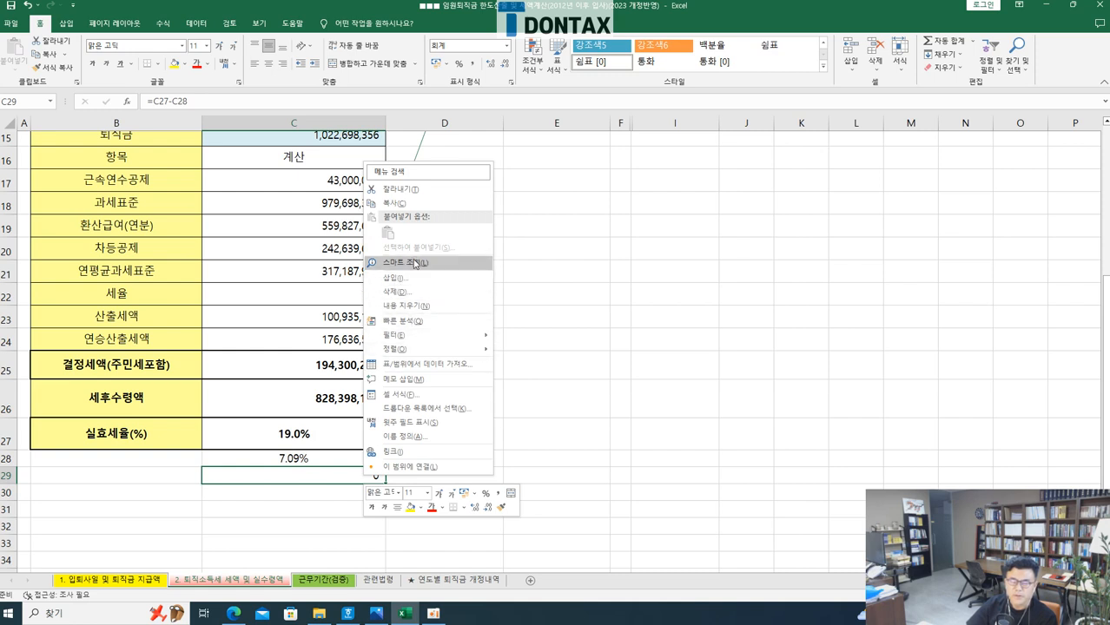
click(410, 394)
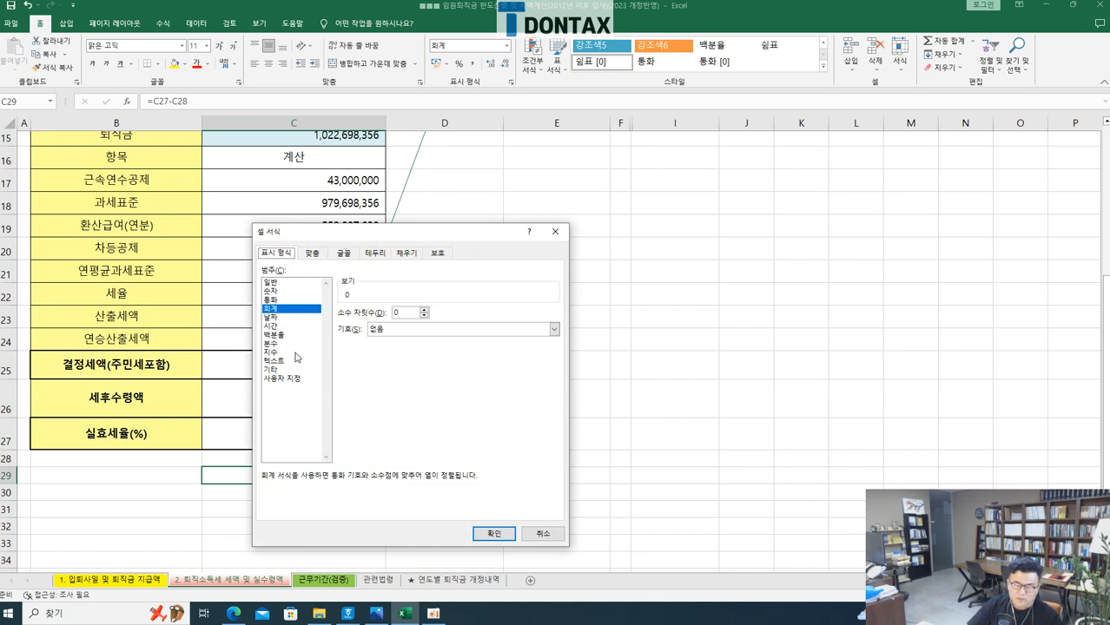
click(276, 334)
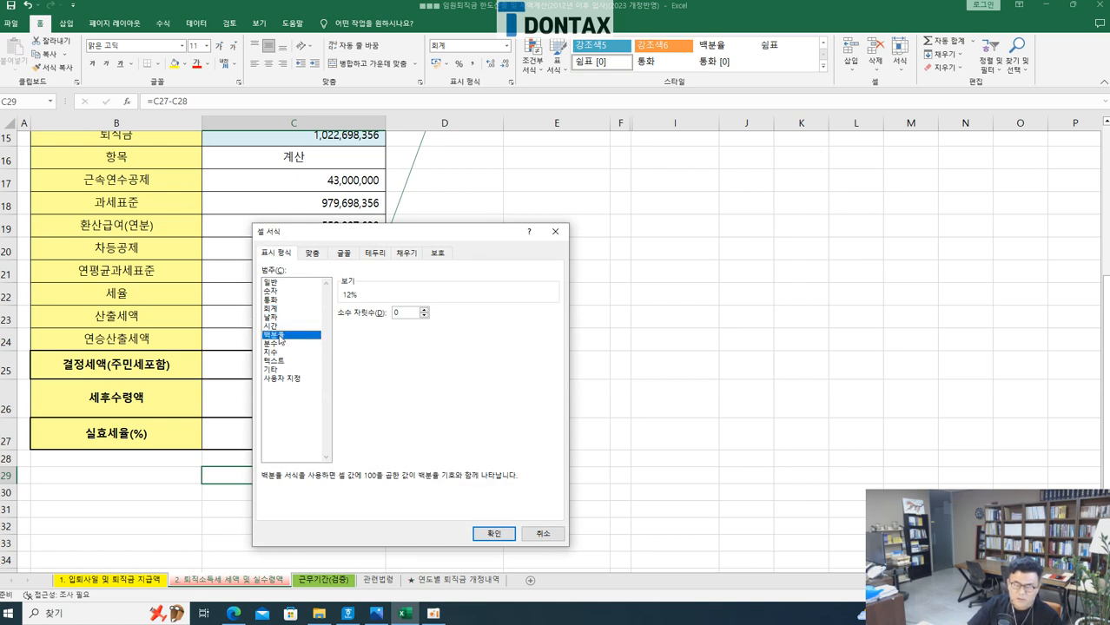
click(424, 309)
click(423, 309)
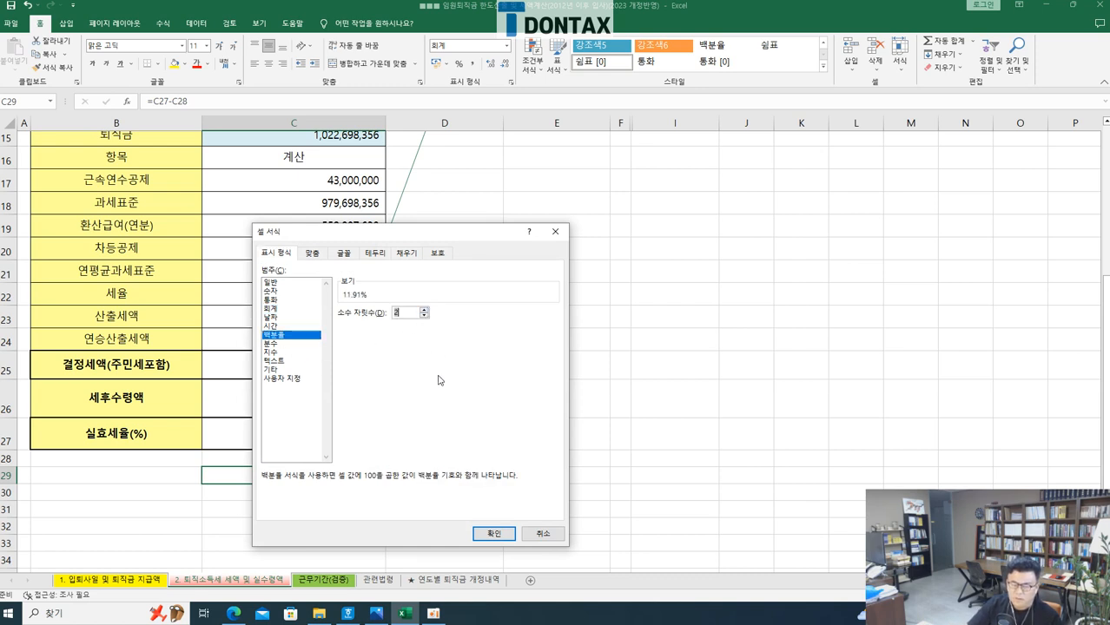
click(484, 532)
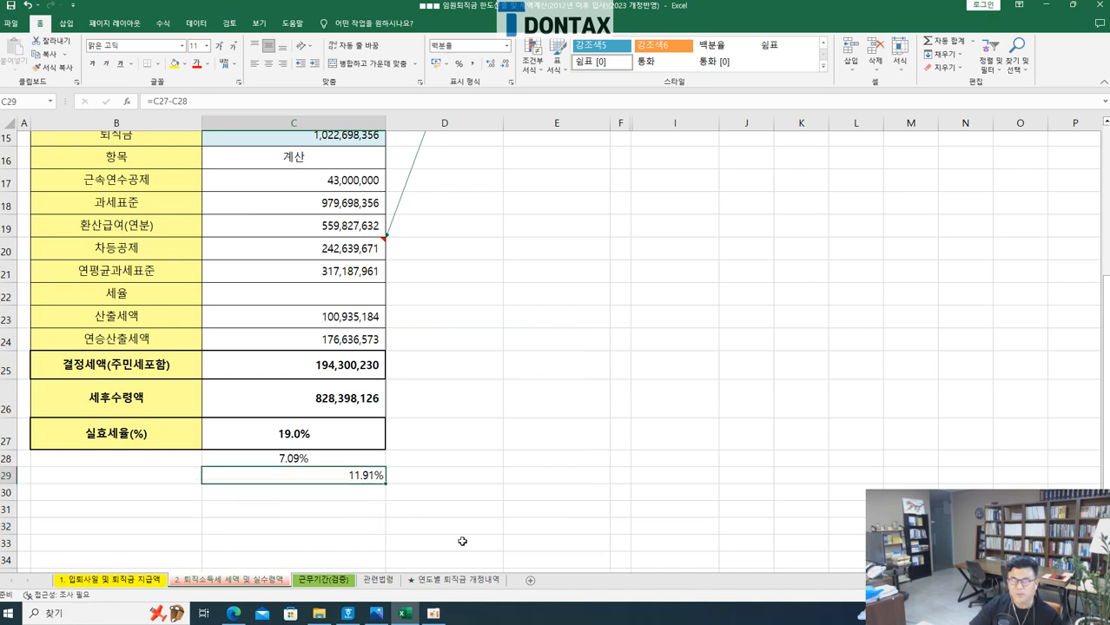
- View the Naver cafe post offering the 2023 임원퇴직금 simulation workbooks in Edge, and return to the Excel workbook
scroll(443, 536, up, 2)
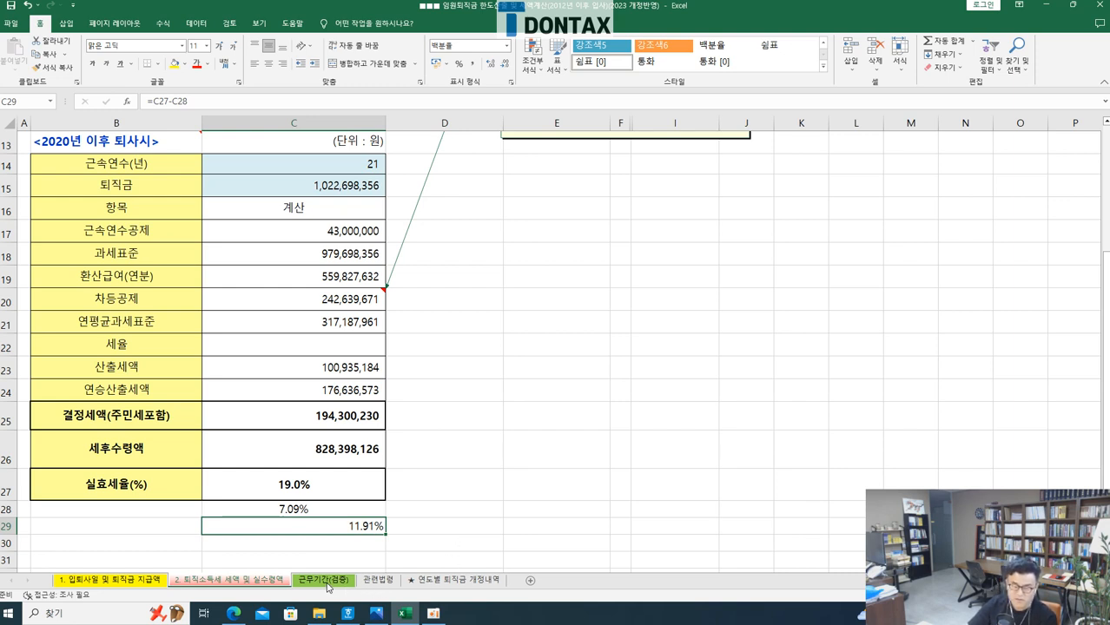
click(233, 614)
mouse_move(408, 616)
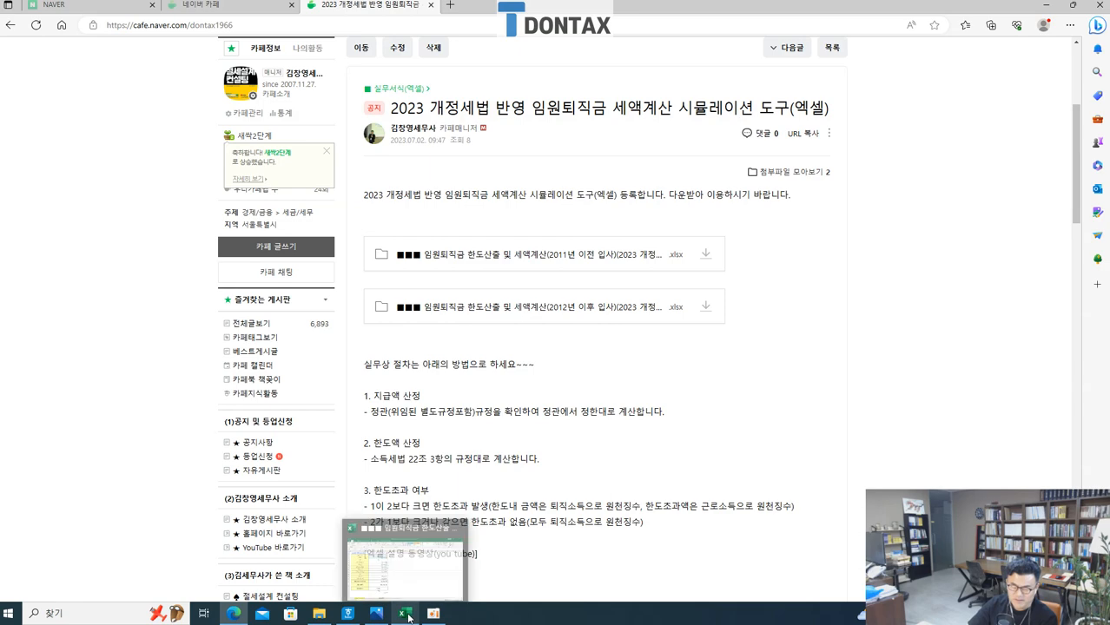
click(406, 616)
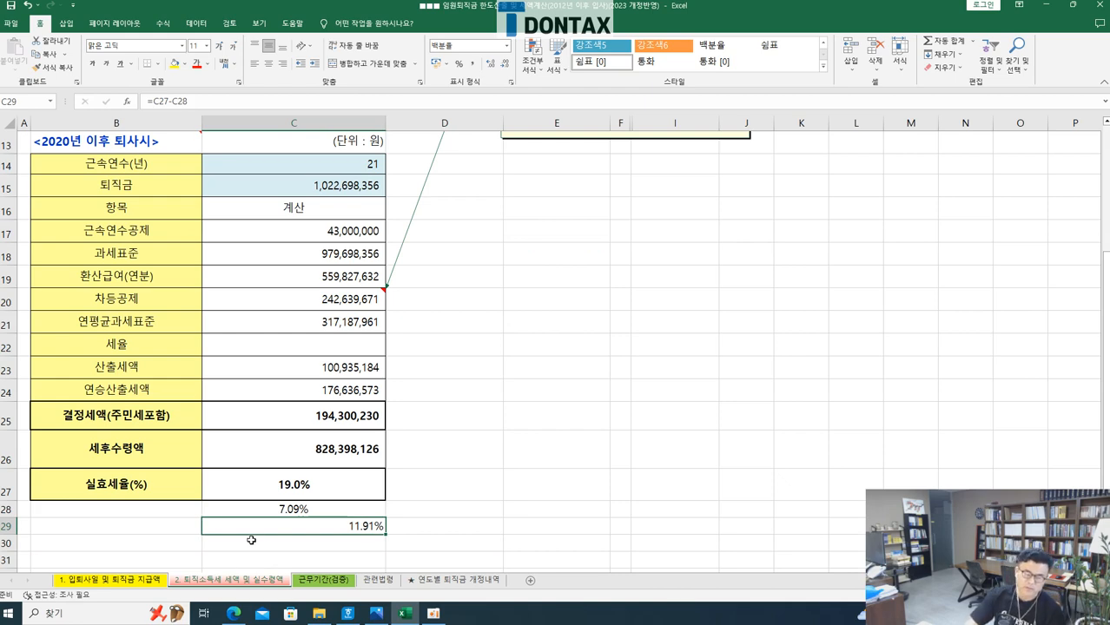
- Review the limit results on the first sheet, and recheck the 세후수령액 in C26 and 퇴직금 in C15 on the tax sheet
click(108, 580)
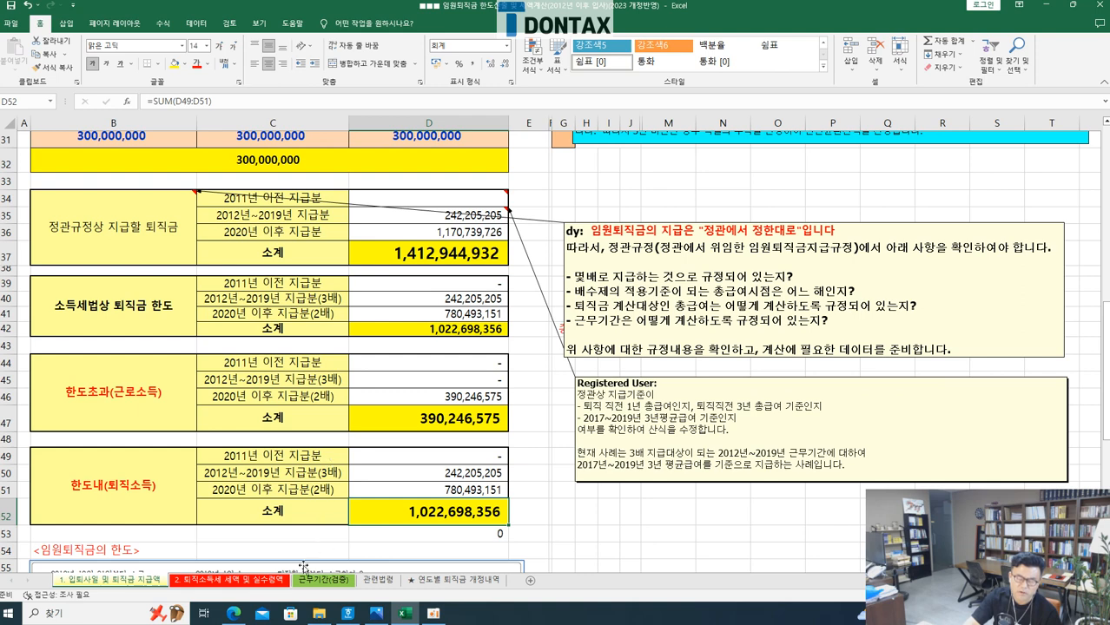
click(270, 583)
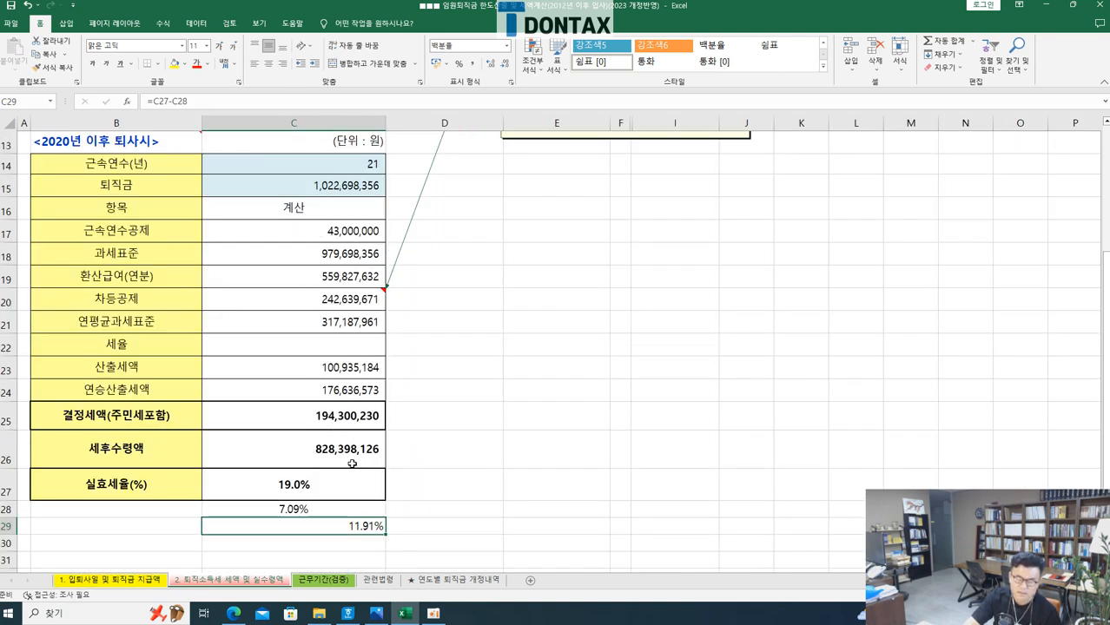
click(324, 444)
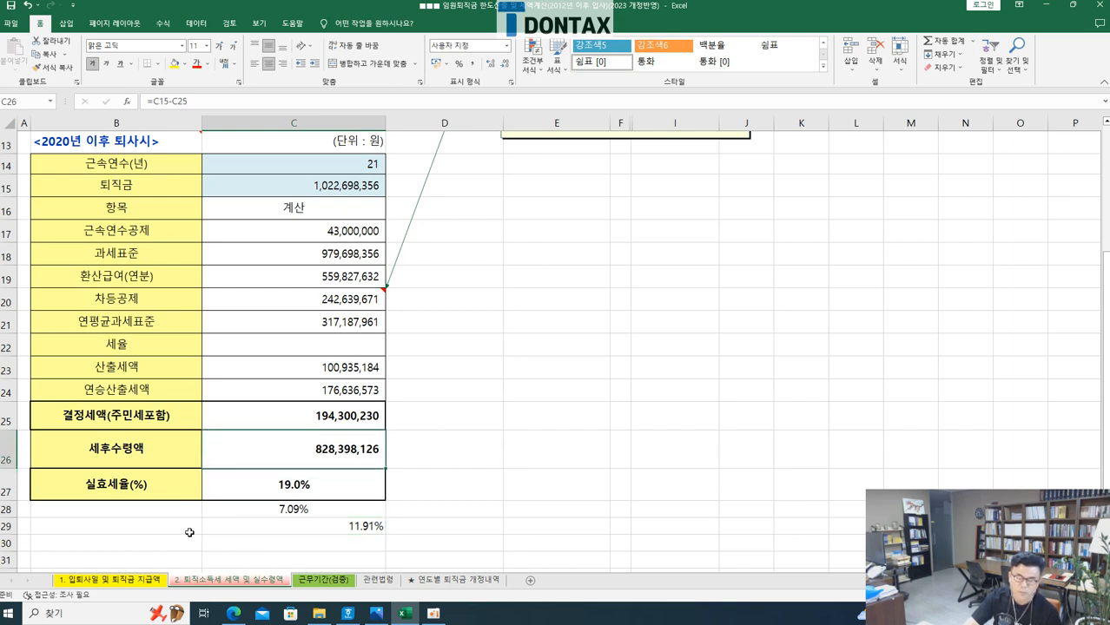
click(327, 185)
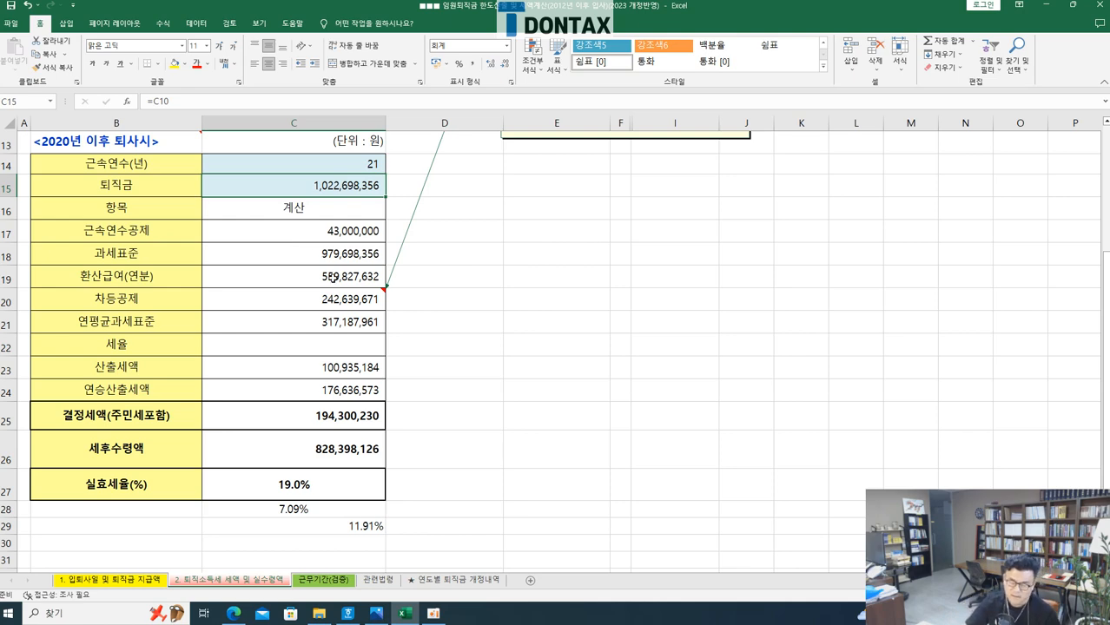
- View the limit formula on the 관련법령 sheet and the book cover image 임원퇴직금 실무.png, and bring up the oCam recorder
click(374, 580)
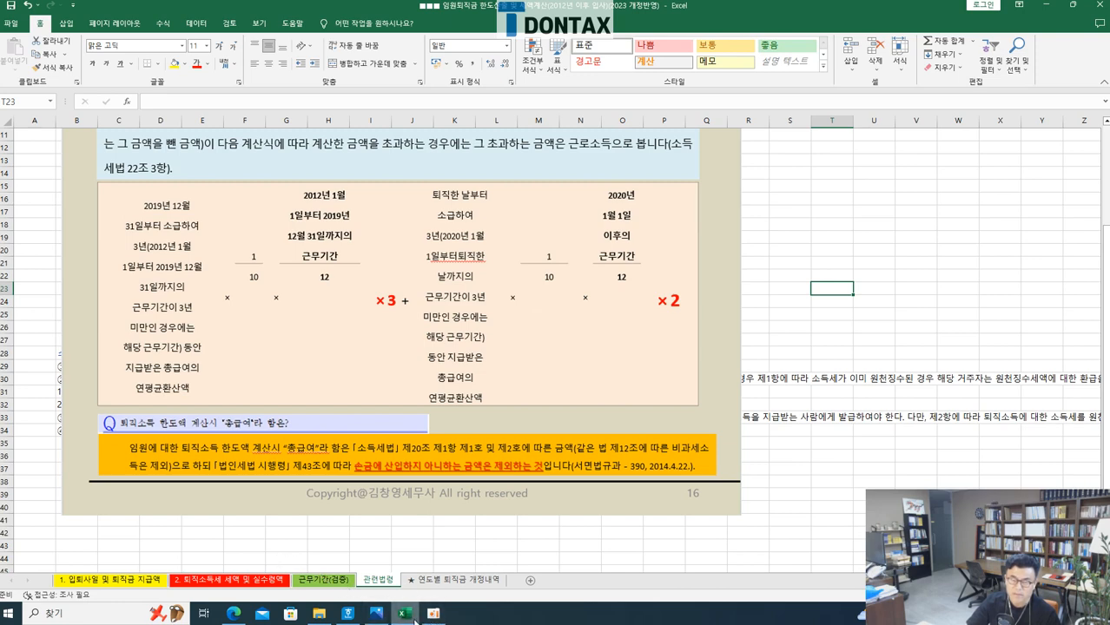
mouse_move(399, 618)
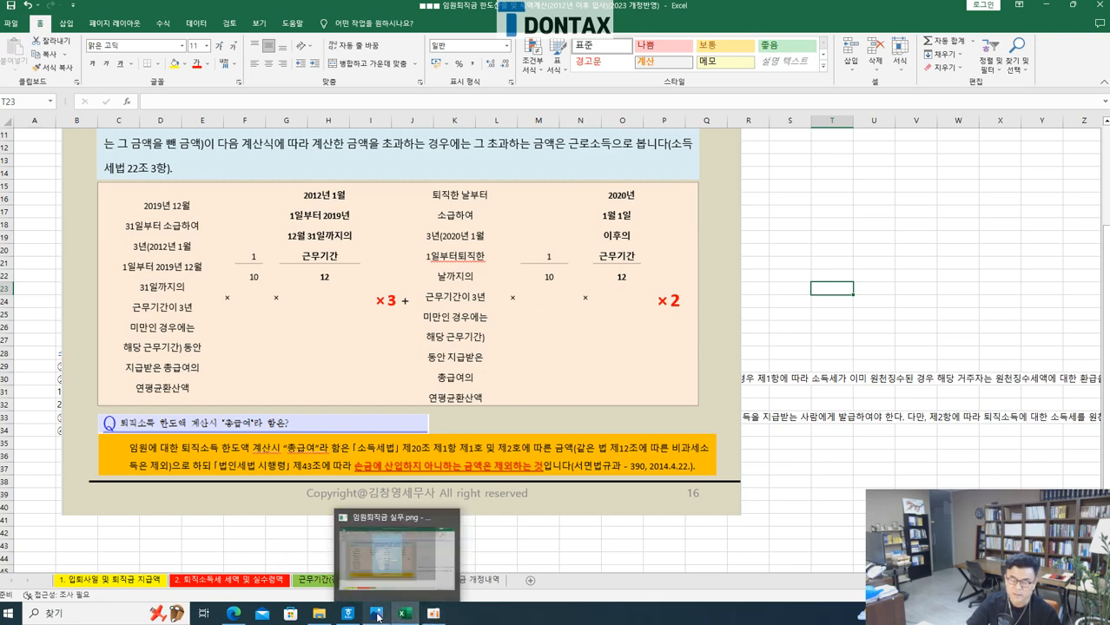
click(375, 613)
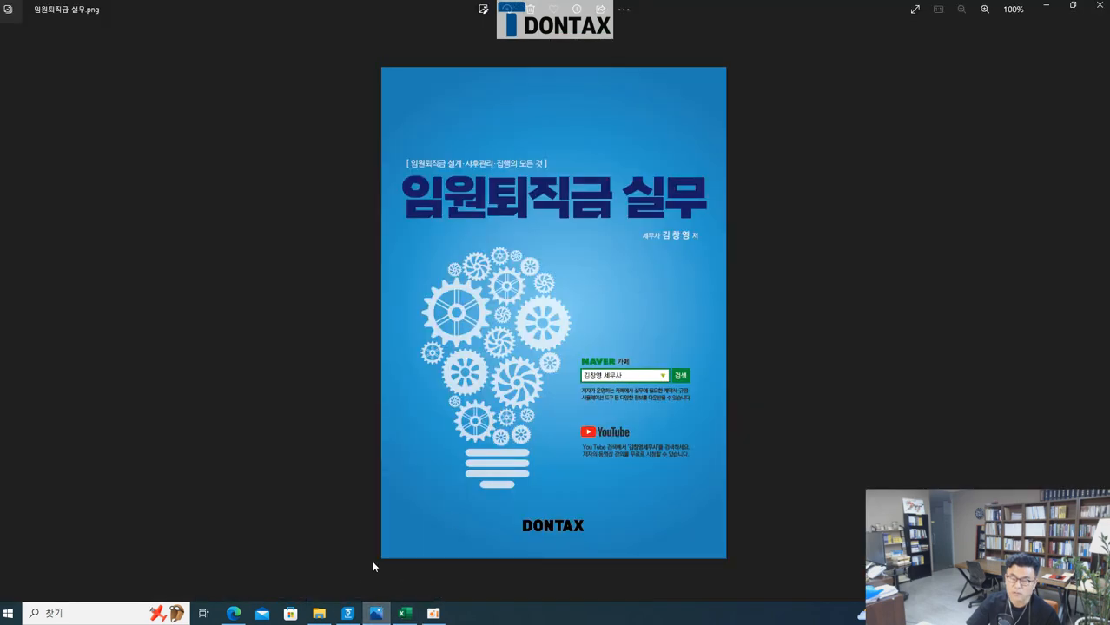
click(433, 613)
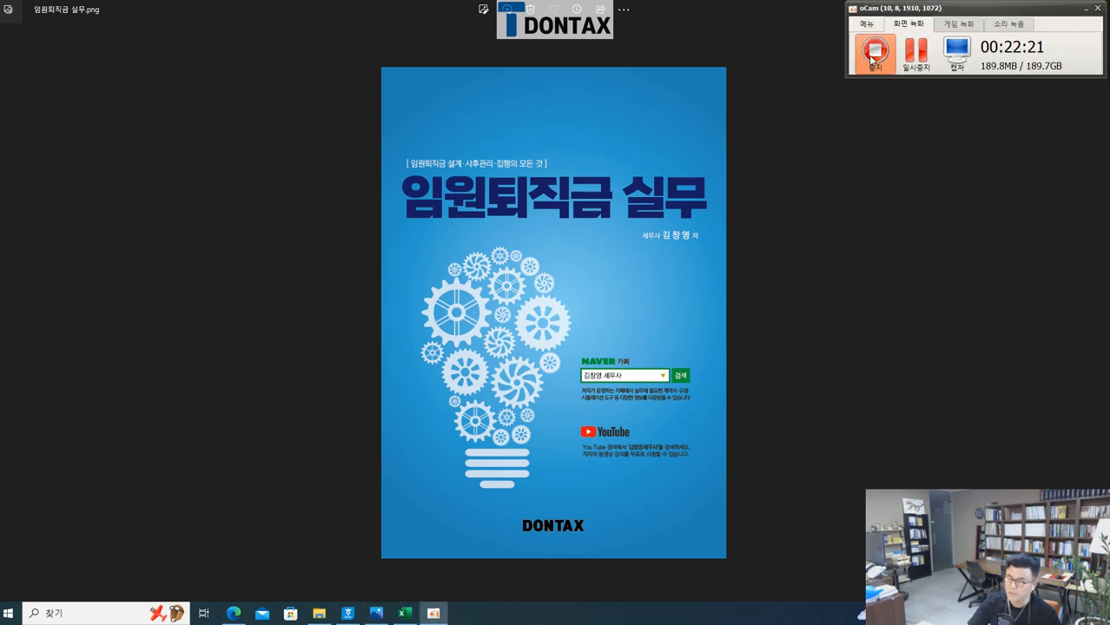